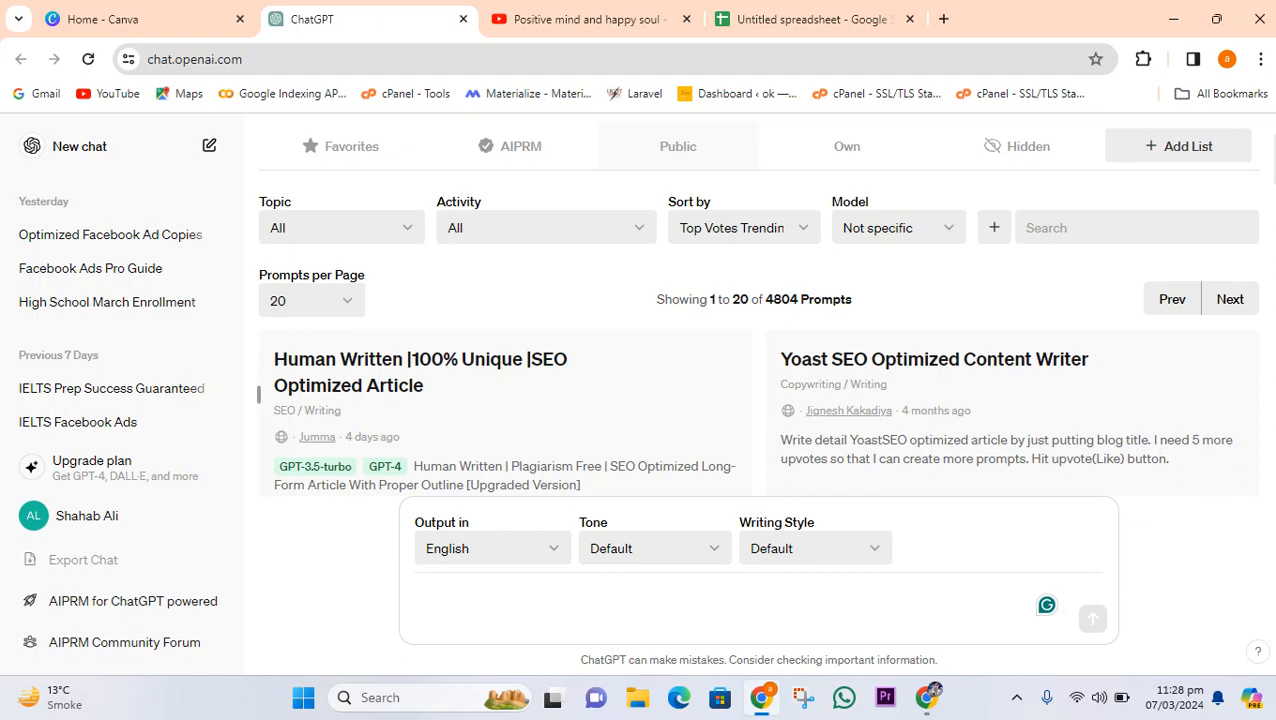
- Switch to YouTube and examine the style of the quote Shorts on the Positive mind and happy soul channel
left_click(590, 19)
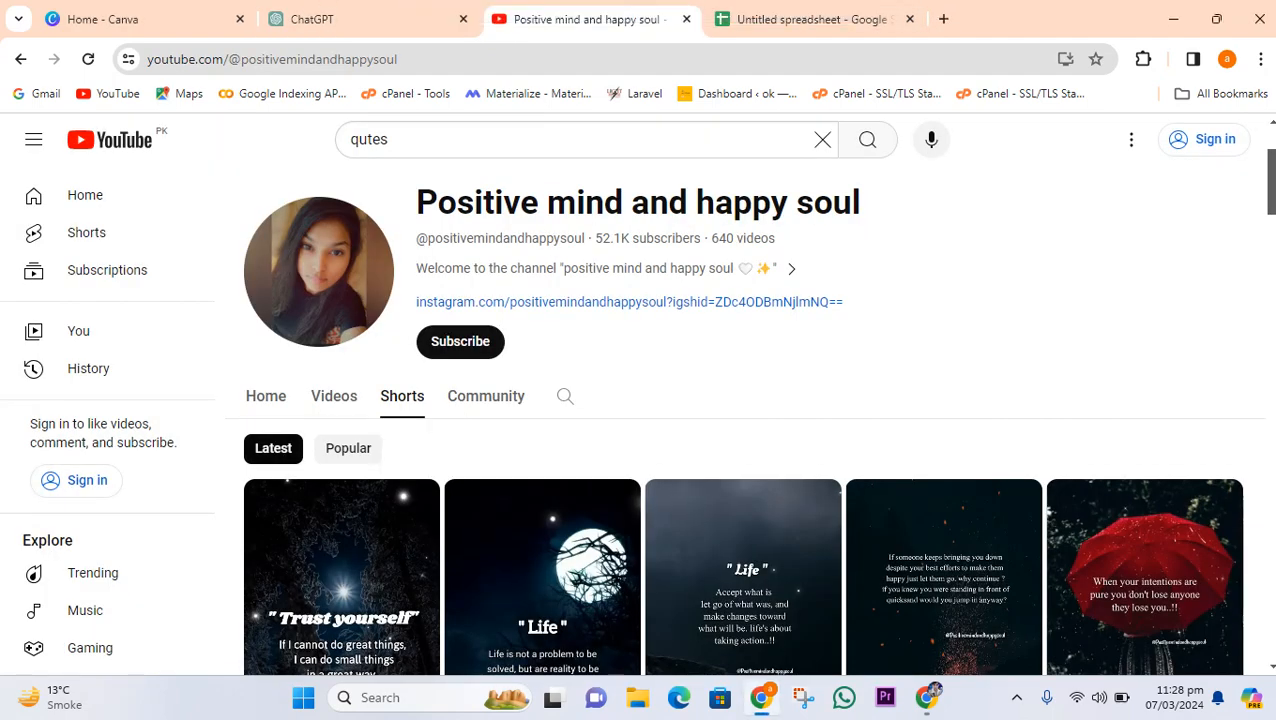
scroll(743, 440, "down", 6)
scroll(743, 440, "up", 3)
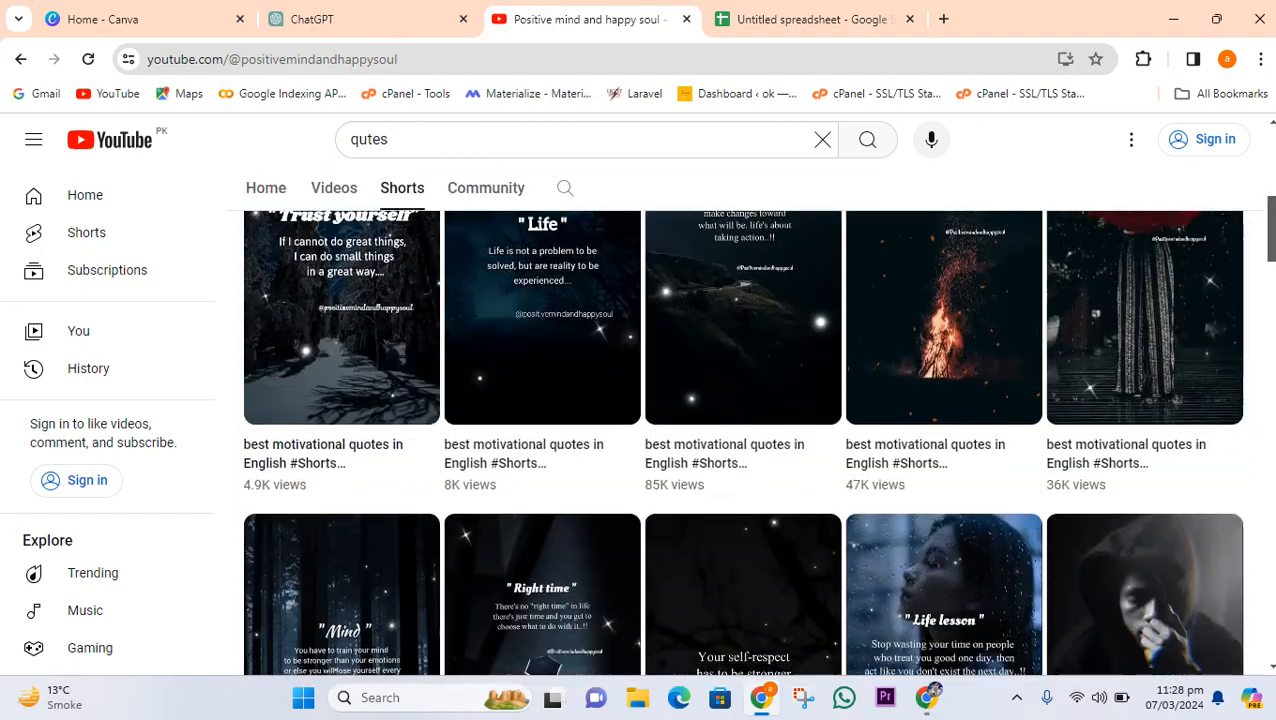
scroll(743, 440, "down", 1)
scroll(743, 440, "down", 6)
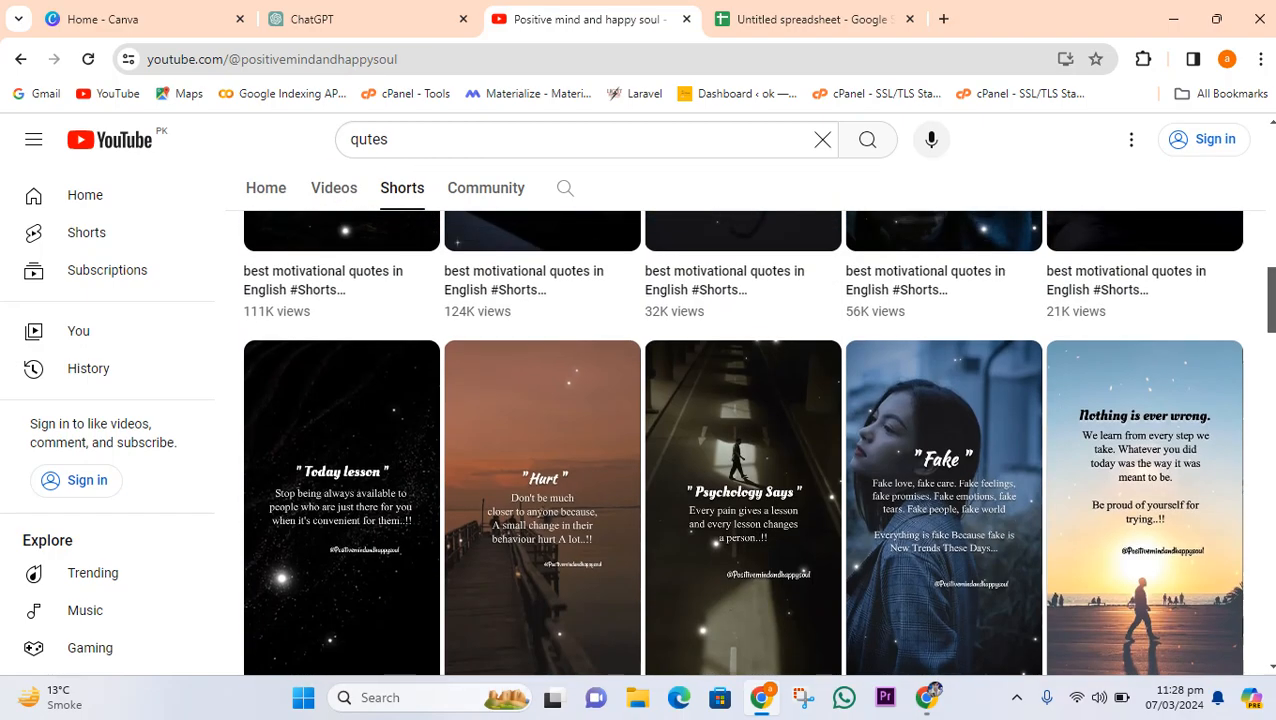
scroll(743, 440, "down", 10)
scroll(743, 440, "up", 8)
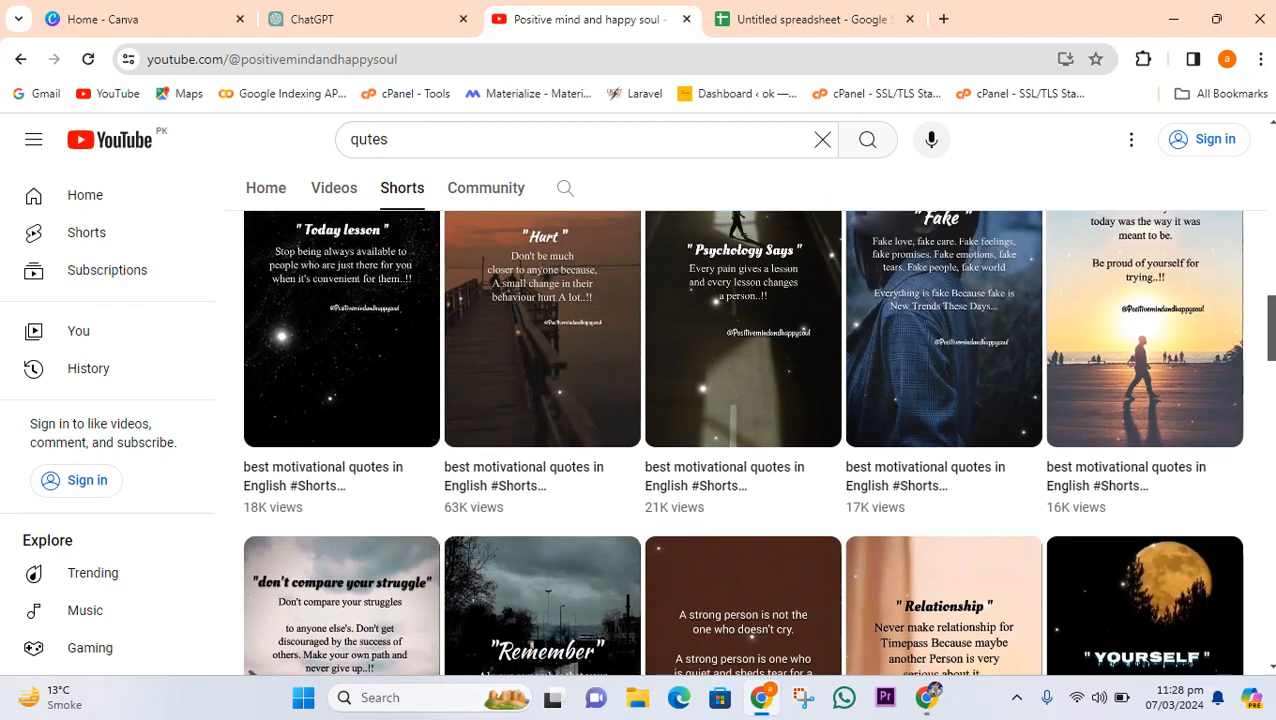
scroll(743, 440, "up", 3)
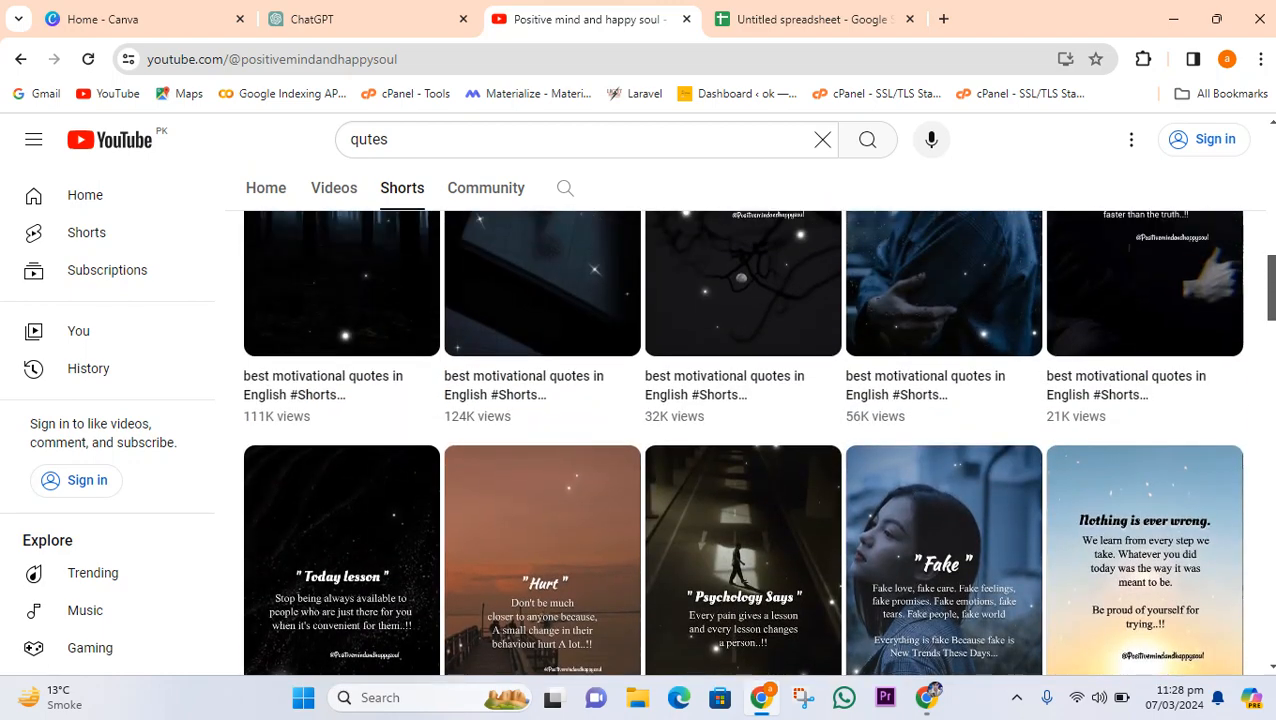
scroll(743, 440, "up", 3)
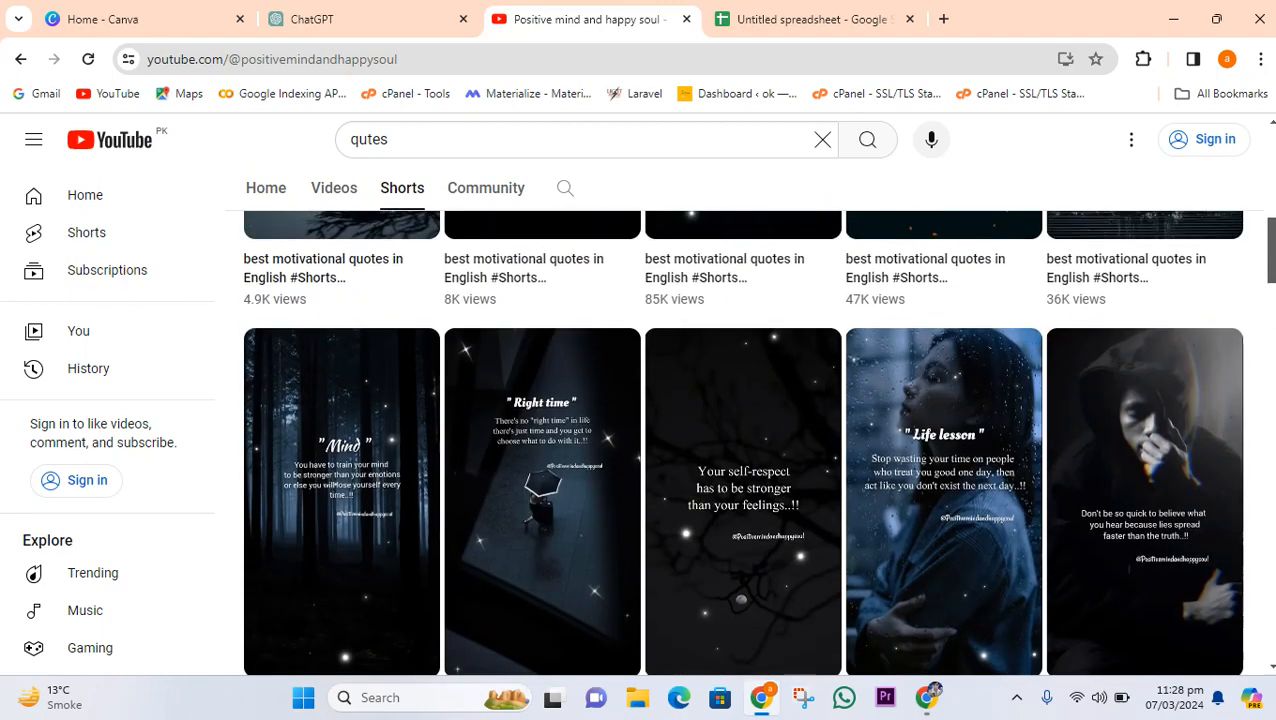
scroll(743, 440, "up", 5)
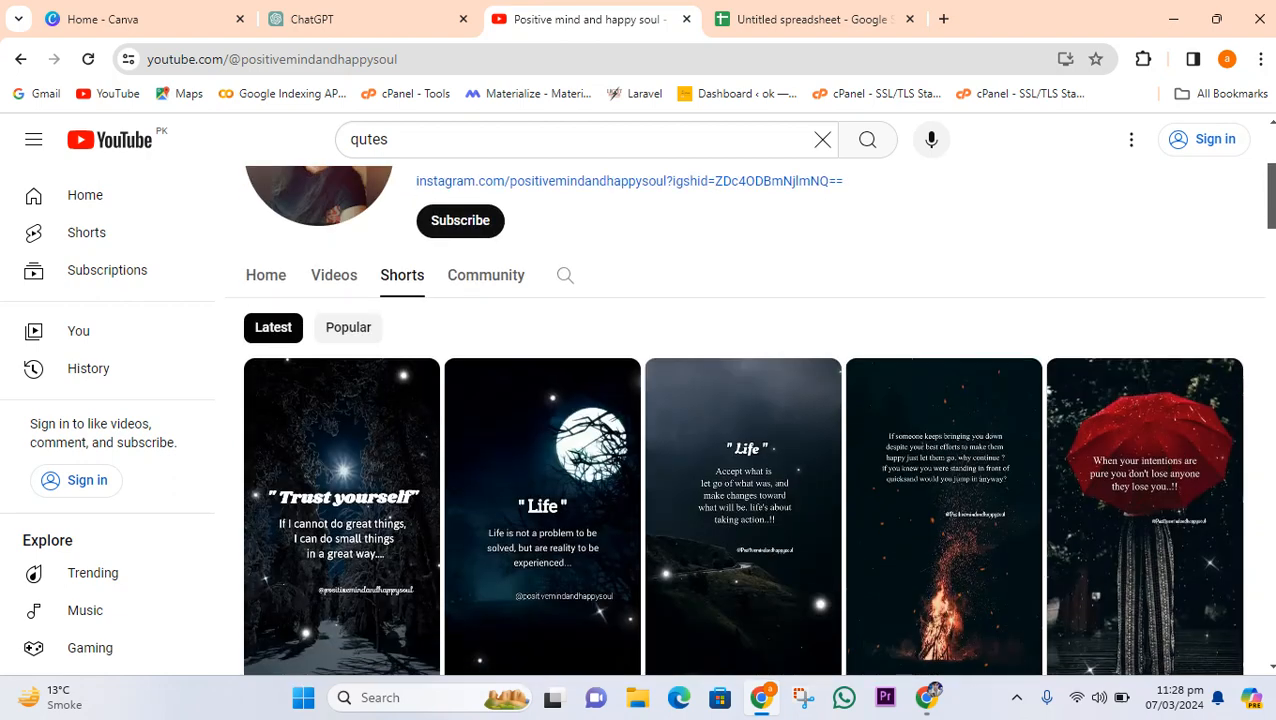
- Switch to ChatGPT and submit the prompt "20 quotes motivational"
left_click(330, 19)
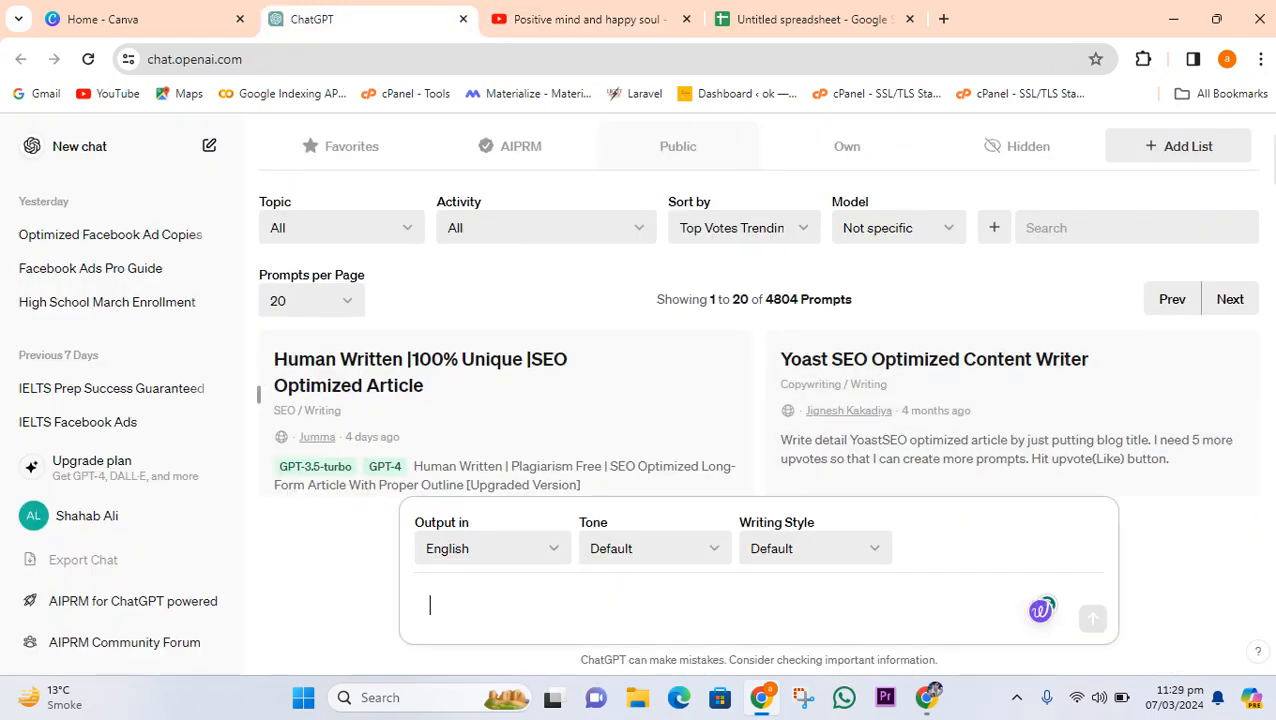
type("20")
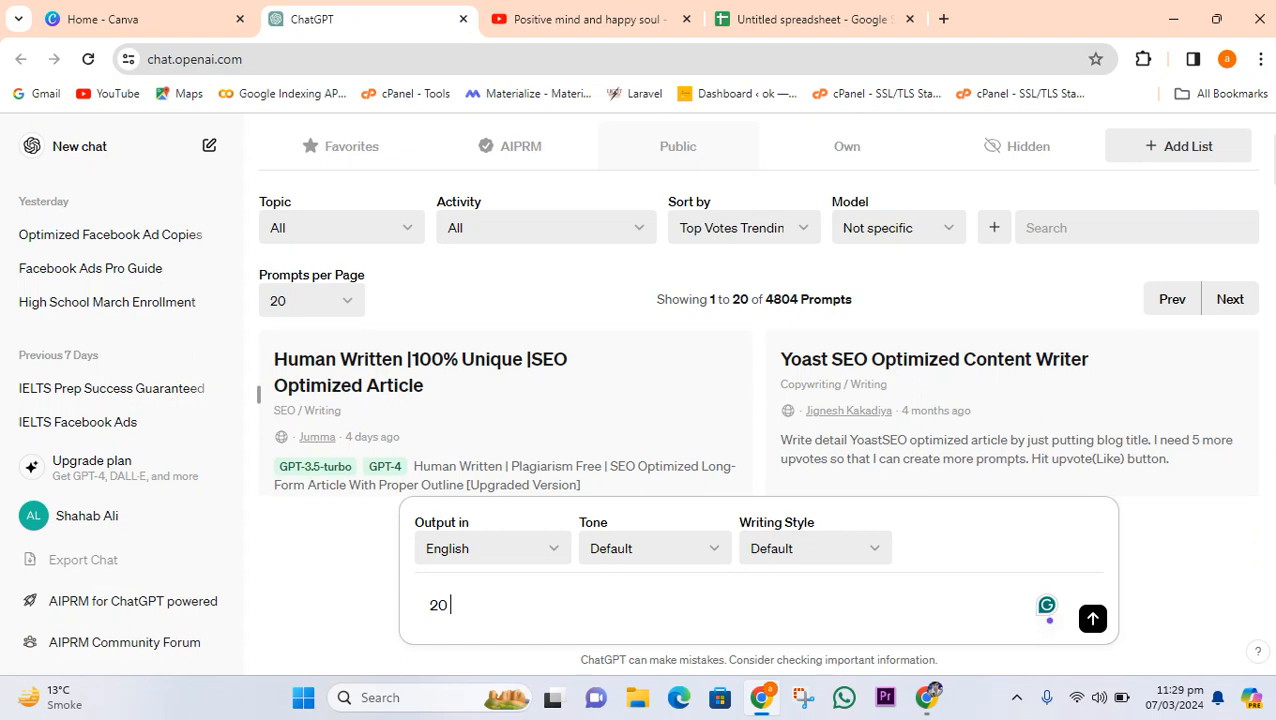
type(" quotes mot")
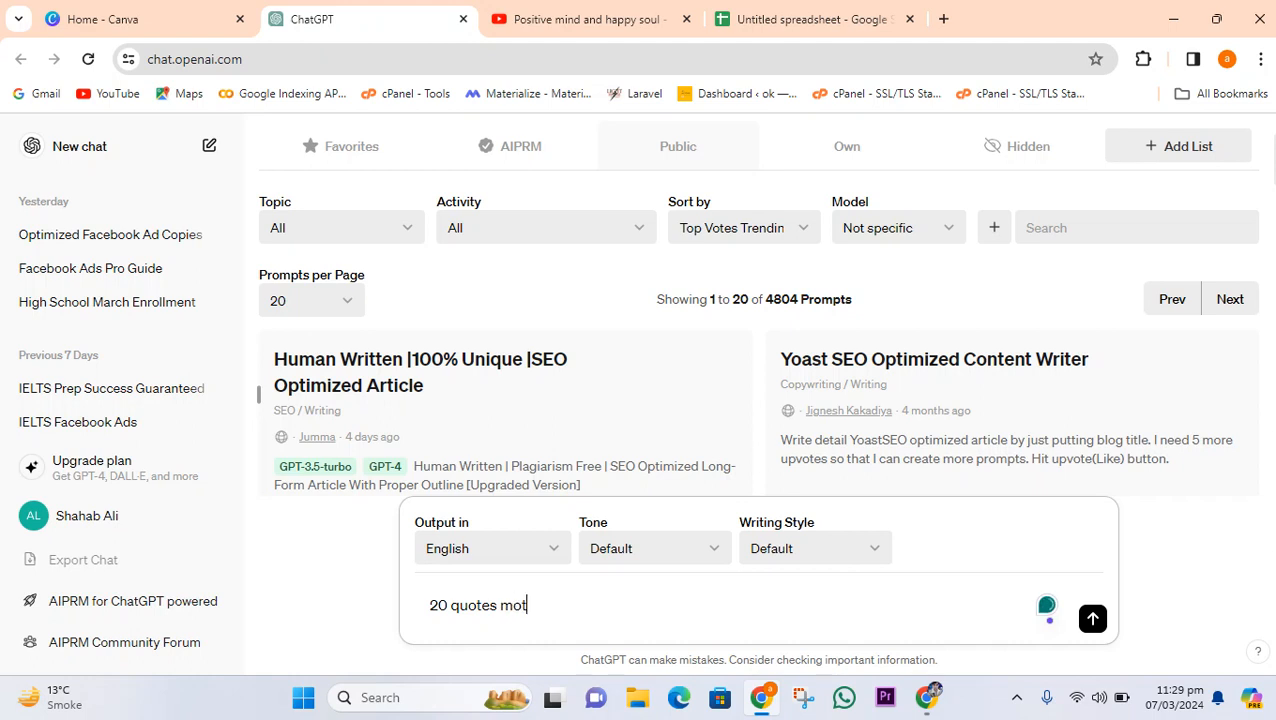
type("ivational")
left_click(1093, 618)
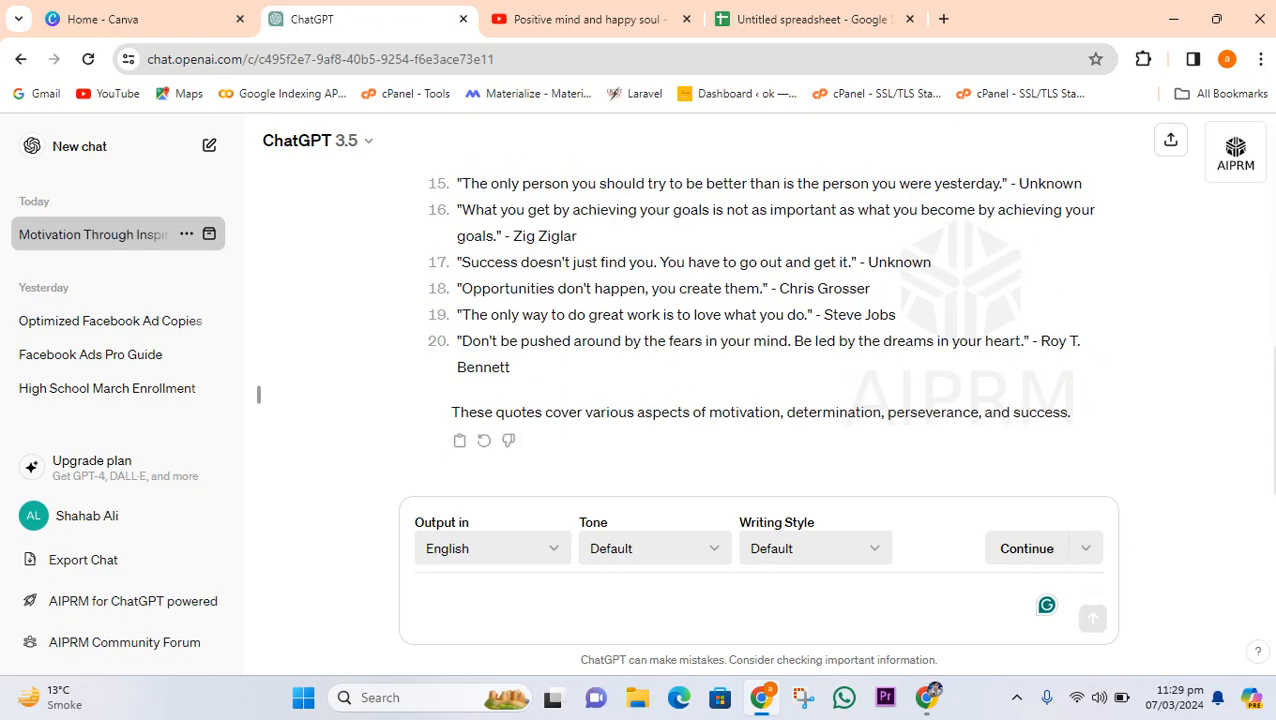
- Copy all 20 quotes from the ChatGPT reply and paste them into the untitled Google Sheets spreadsheet starting at cell A1
scroll(760, 320, "up", 7)
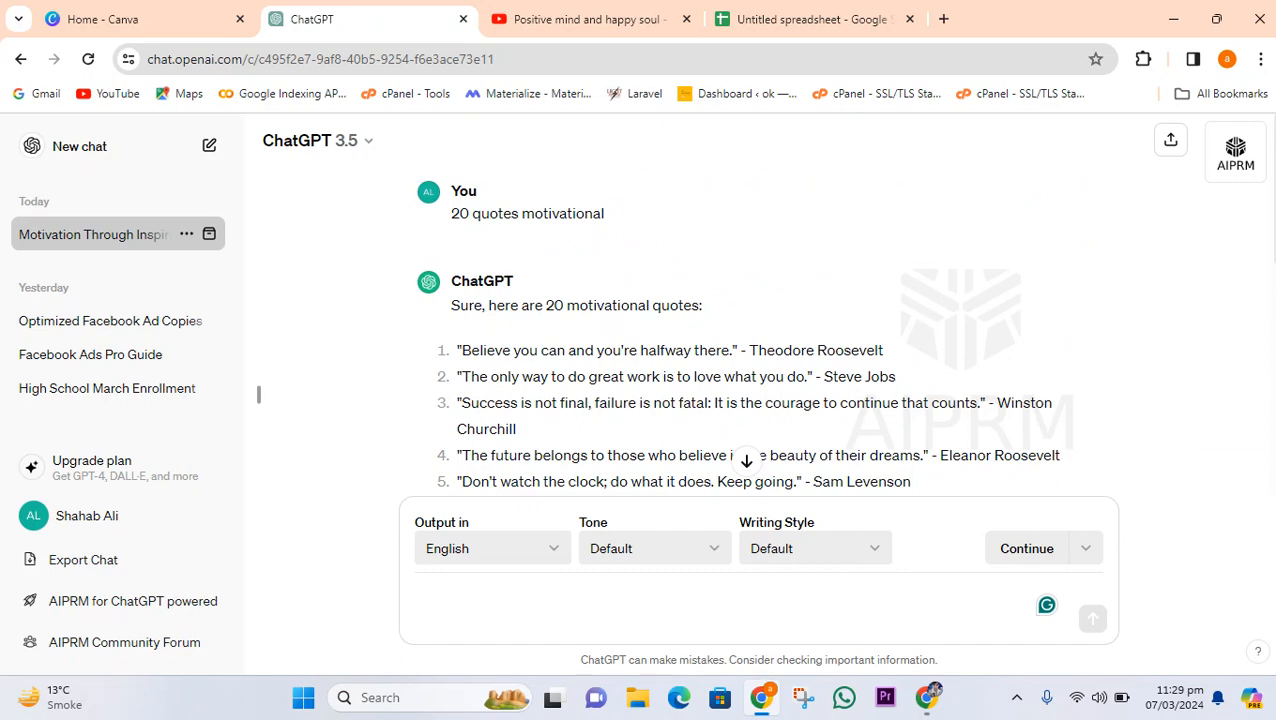
left_click_drag(458, 350, 590, 368)
key("ctrl+c")
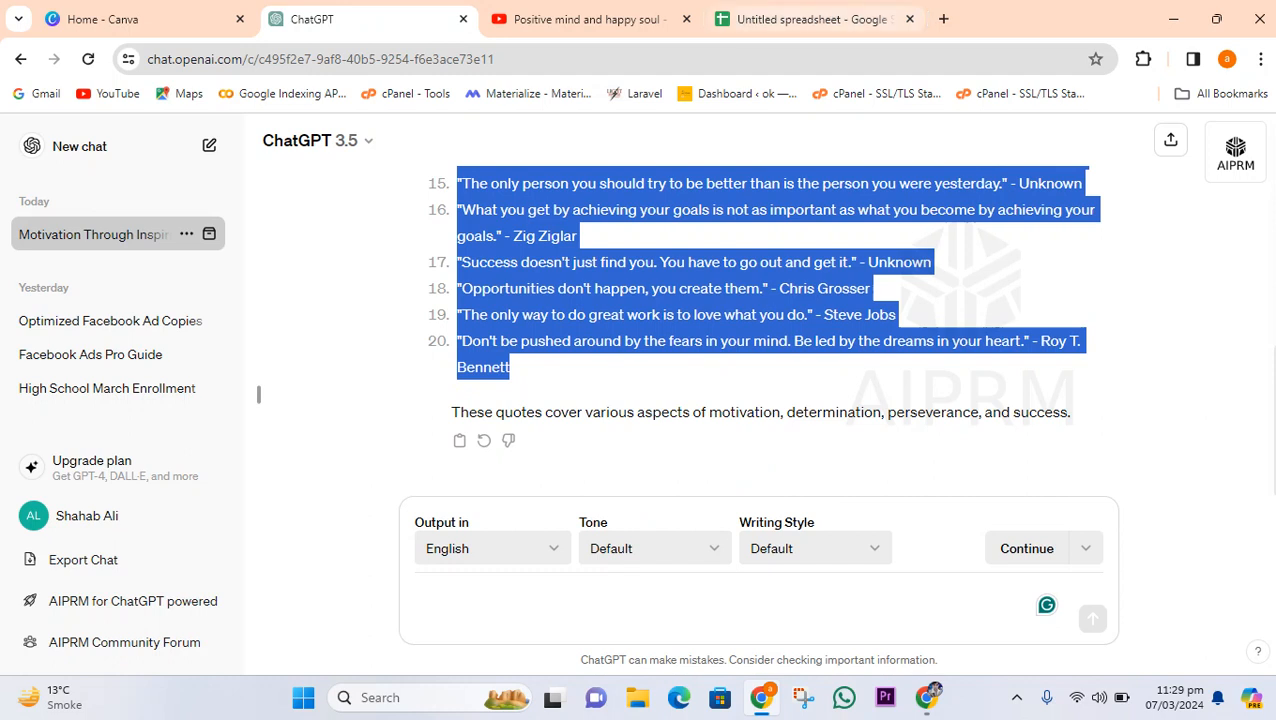
left_click(811, 19)
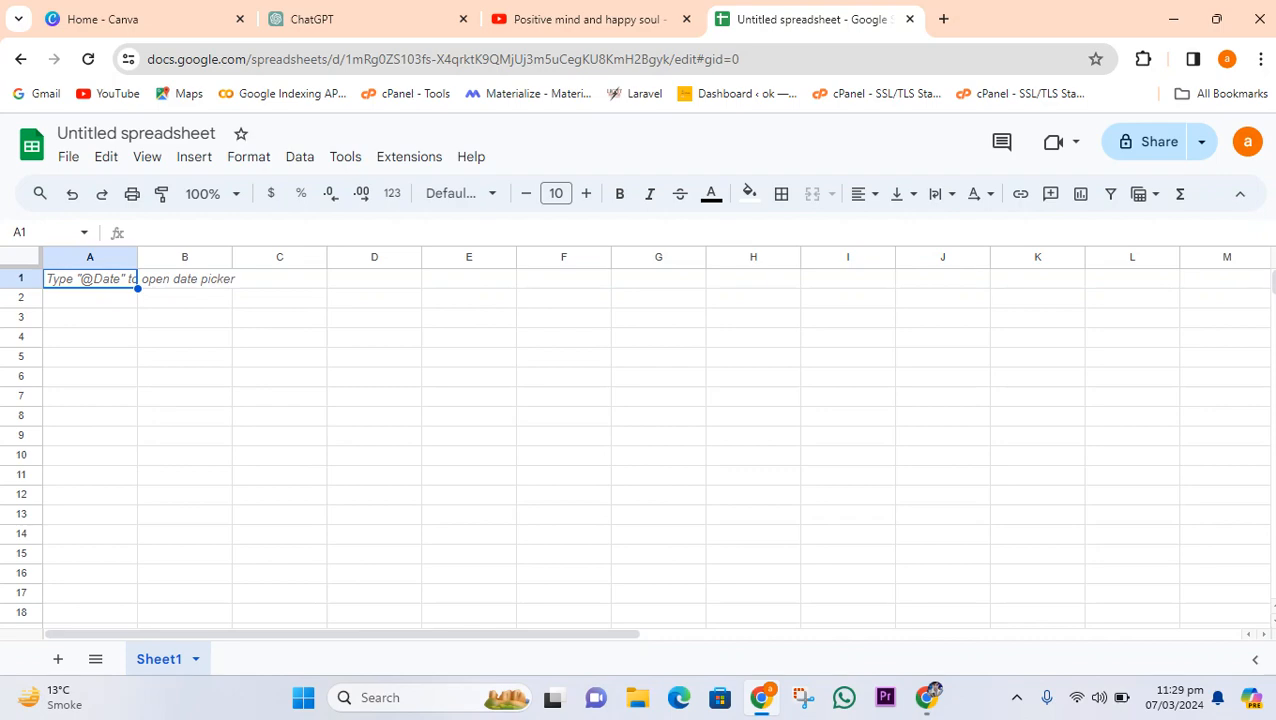
key("ctrl+v")
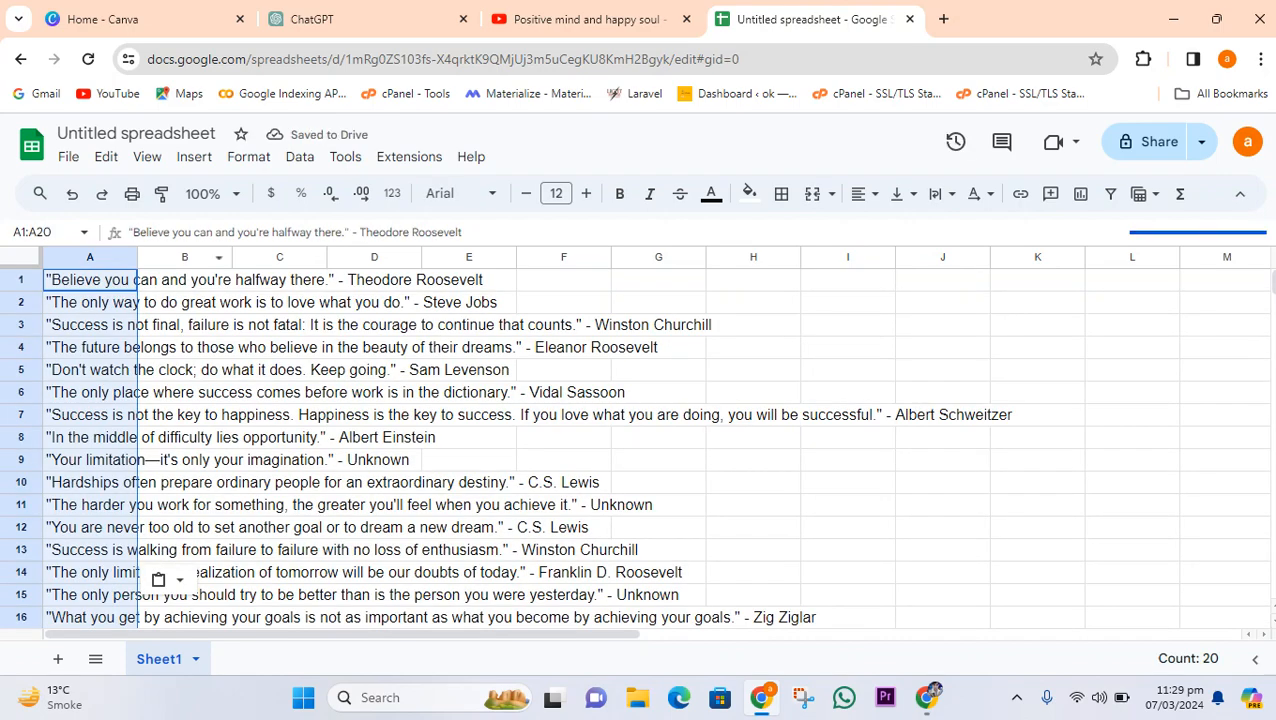
- Download the quotes sheet as a Comma Separated Values (.csv) file
left_click(68, 157)
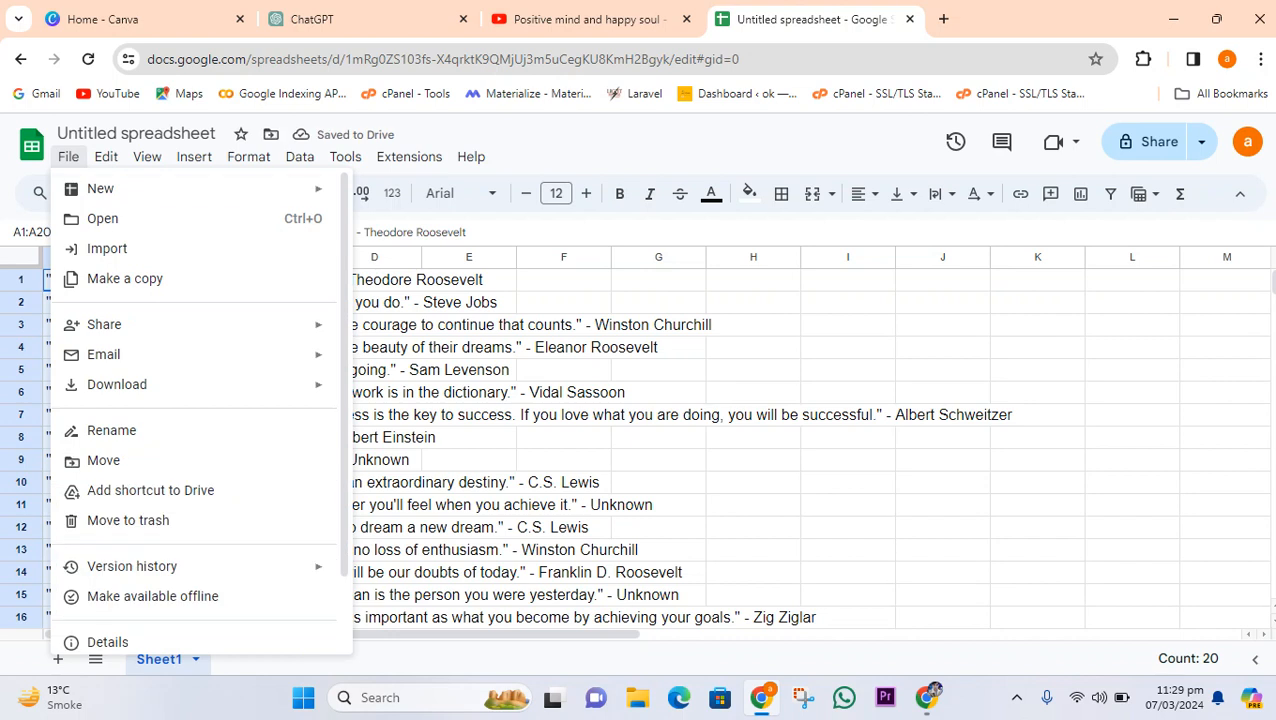
mouse_move(100, 189)
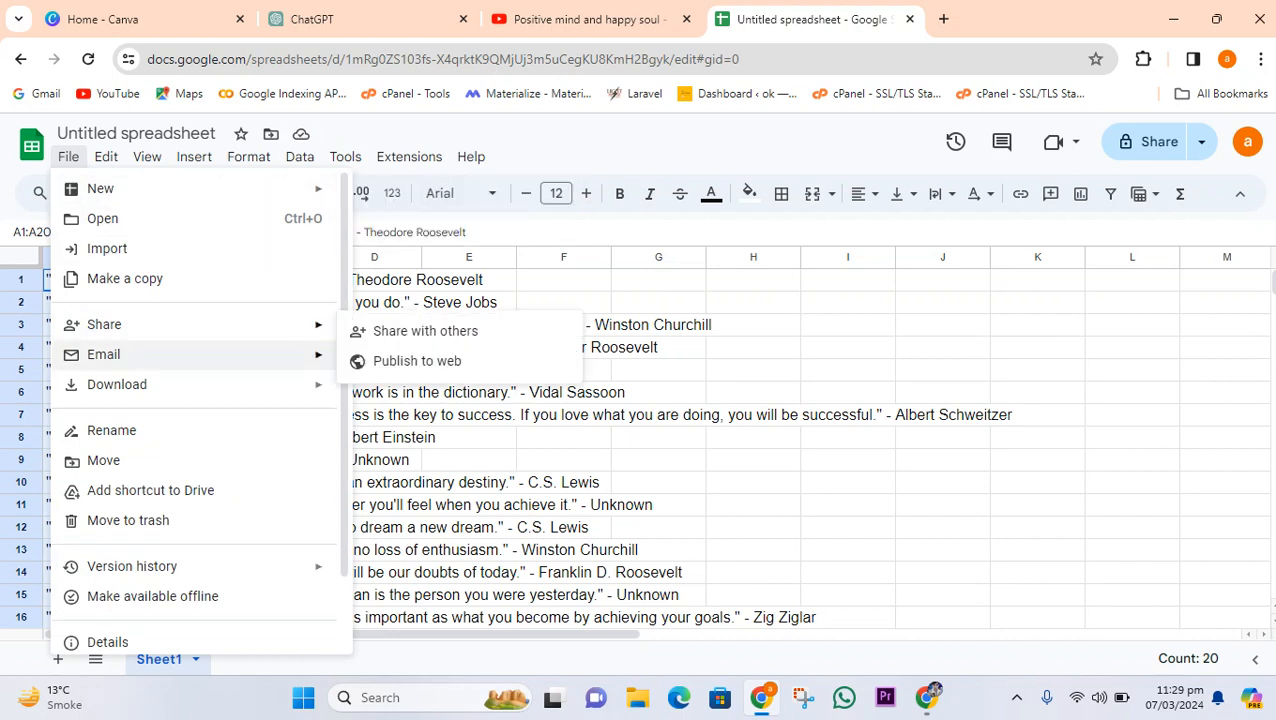
mouse_move(117, 384)
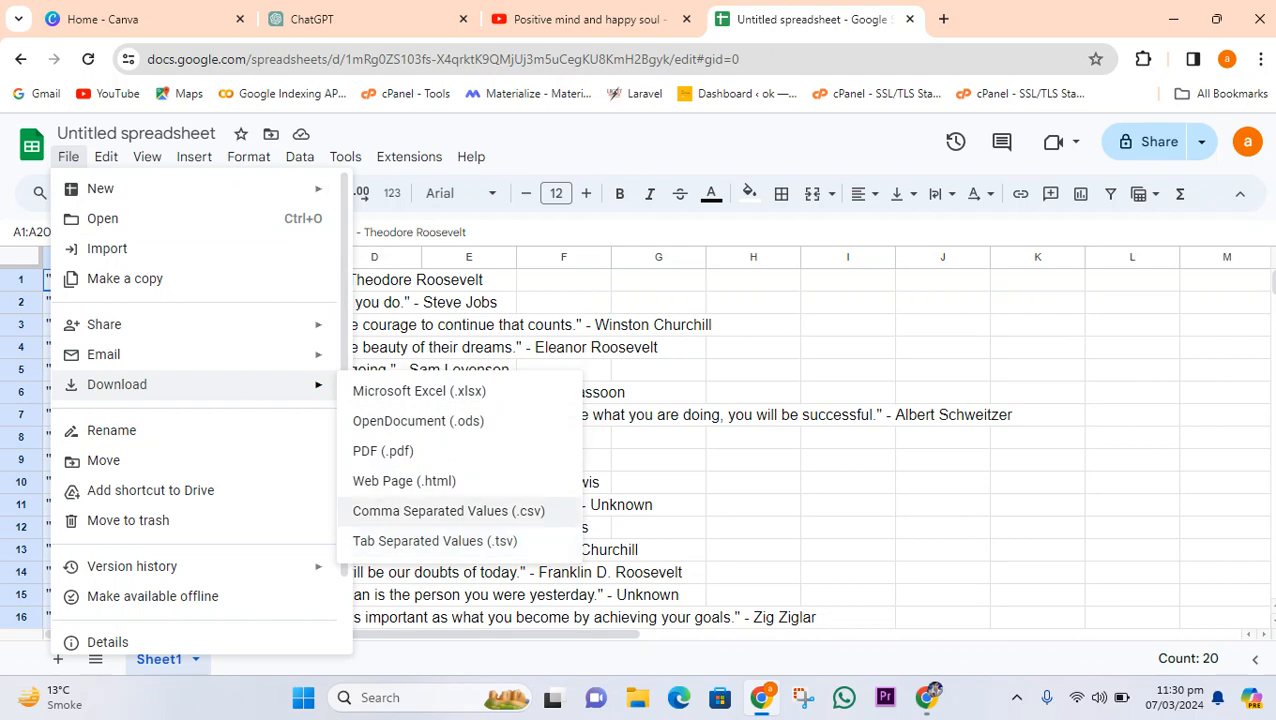
left_click(448, 511)
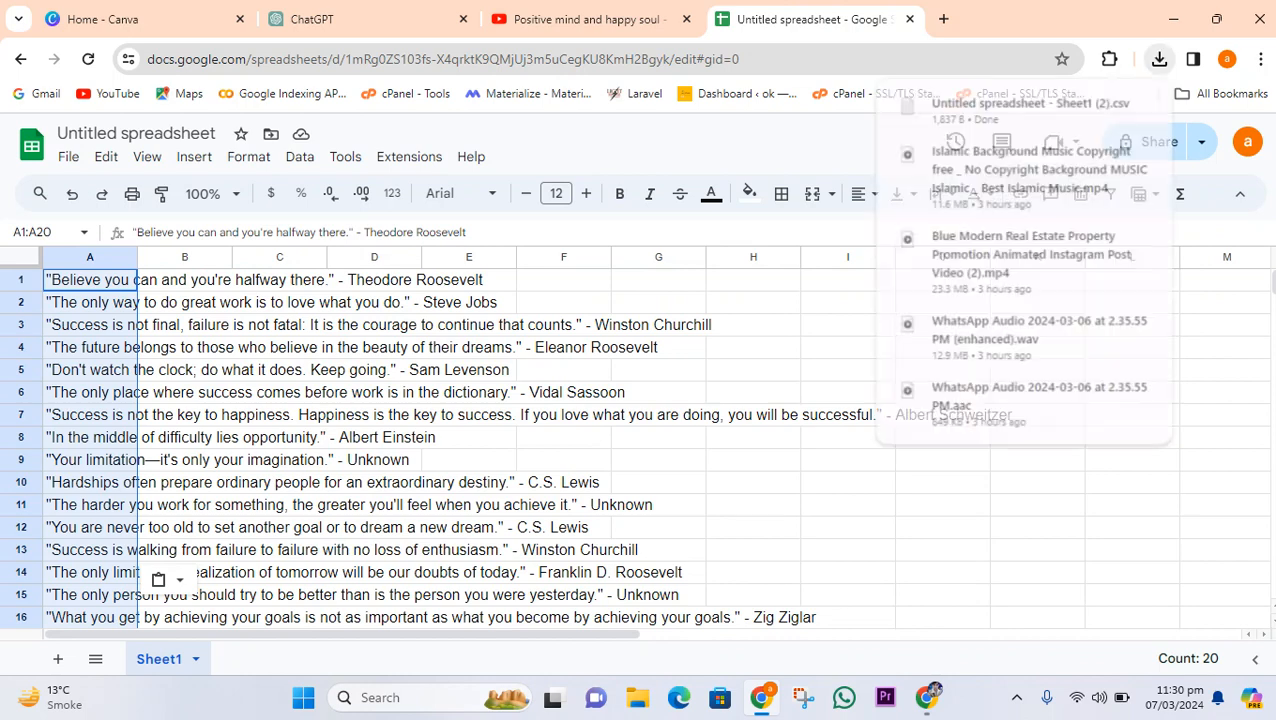
- Switch to Canva and search the templates for "reels"
left_click(120, 19)
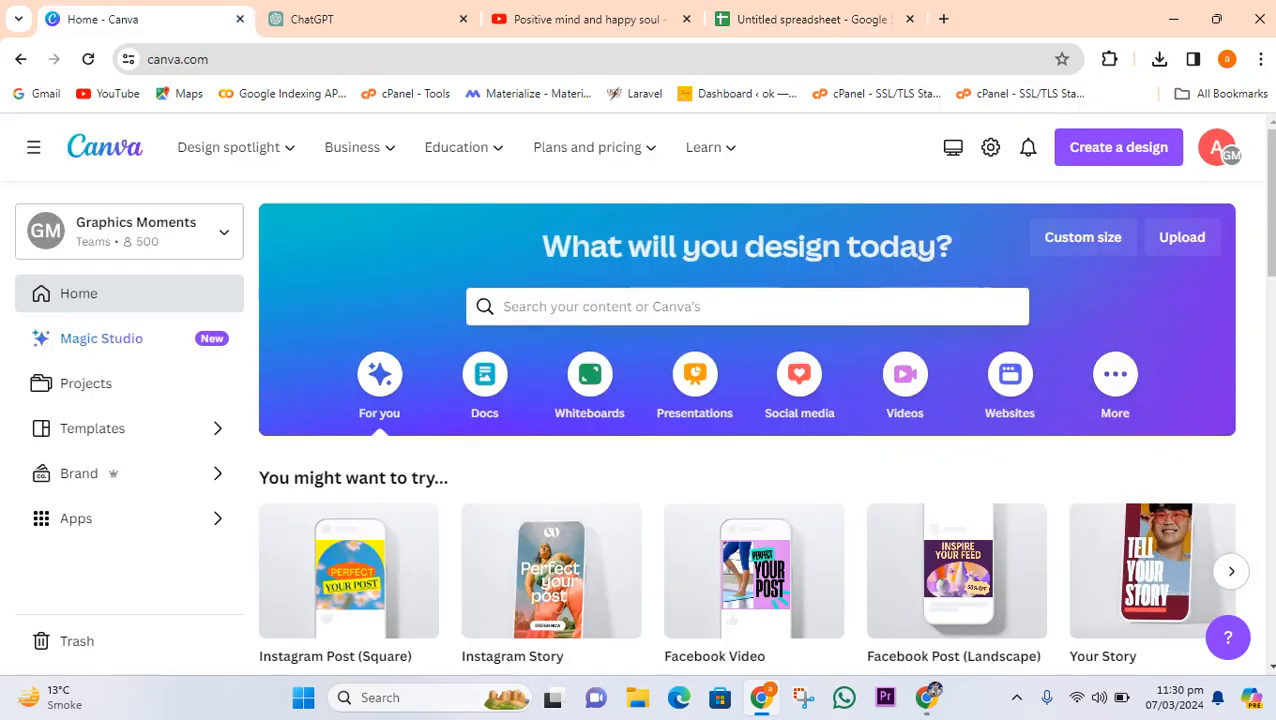
left_click(602, 307)
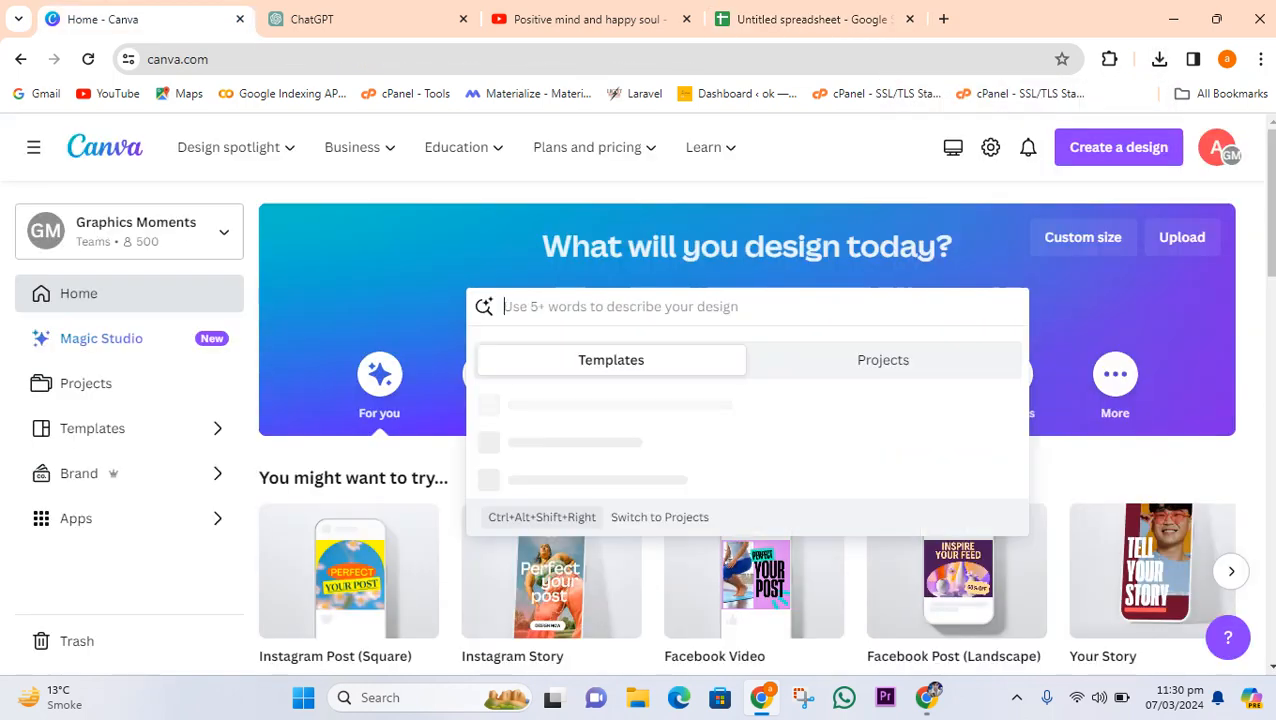
type("reels")
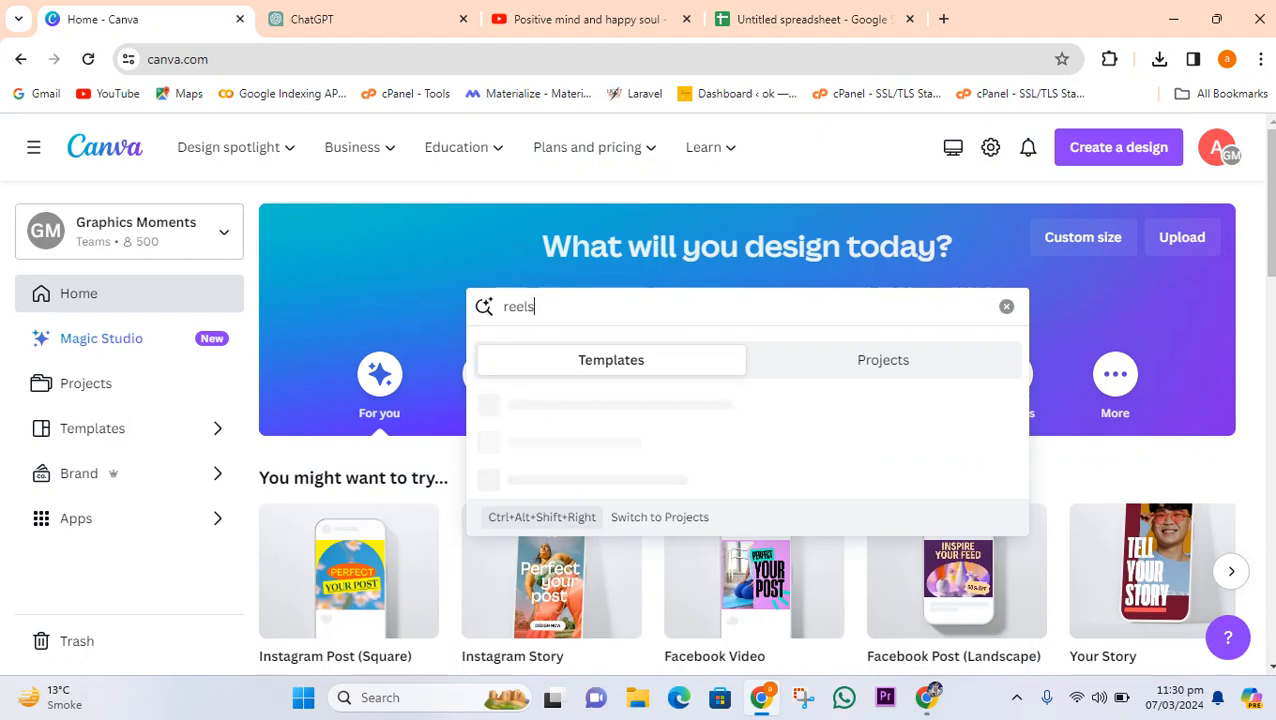
key("Return")
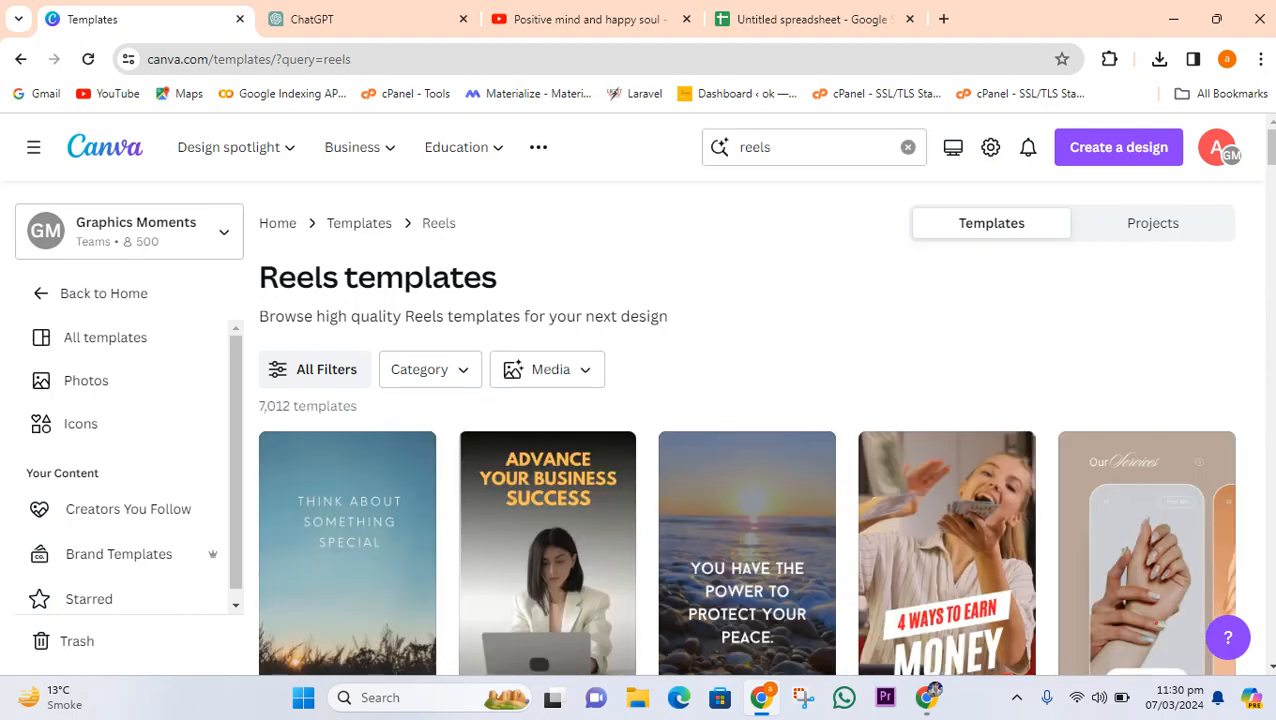
- Choose the Beige Brown Aesthetic Simple Quotes Instagram Reels template and open it for customizing
scroll(744, 431, "down", 2)
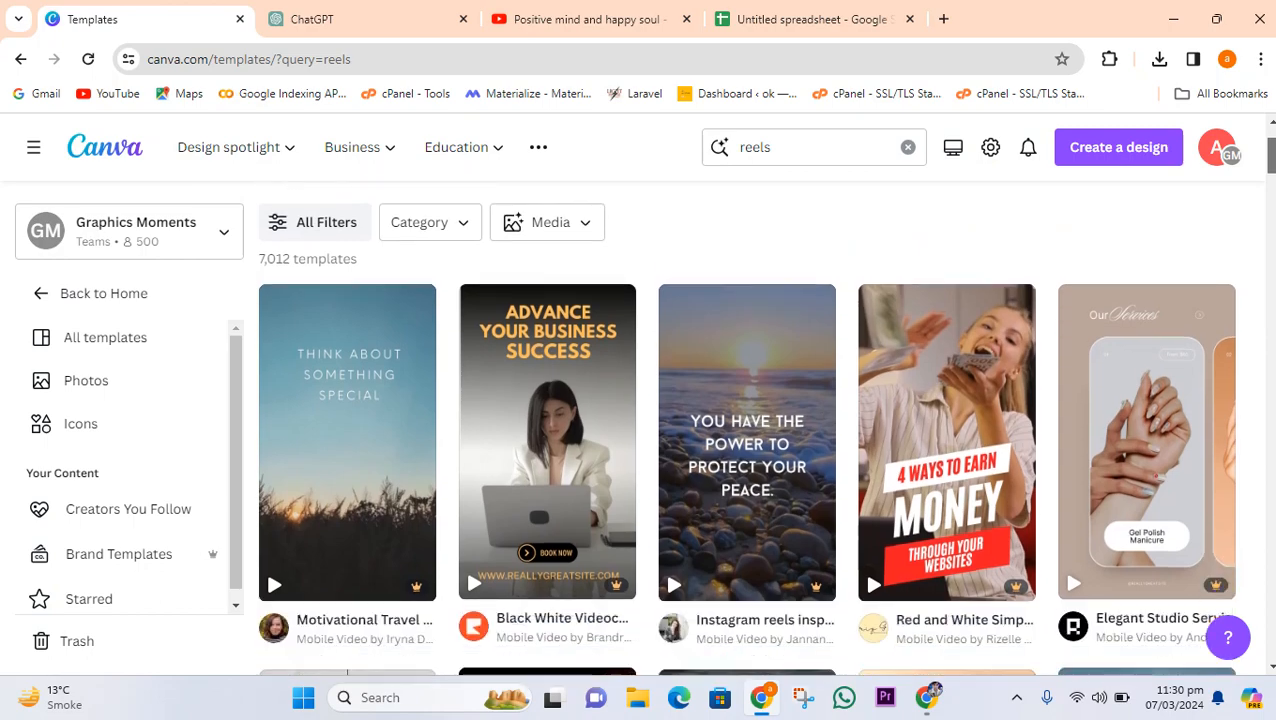
scroll(744, 431, "down", 4)
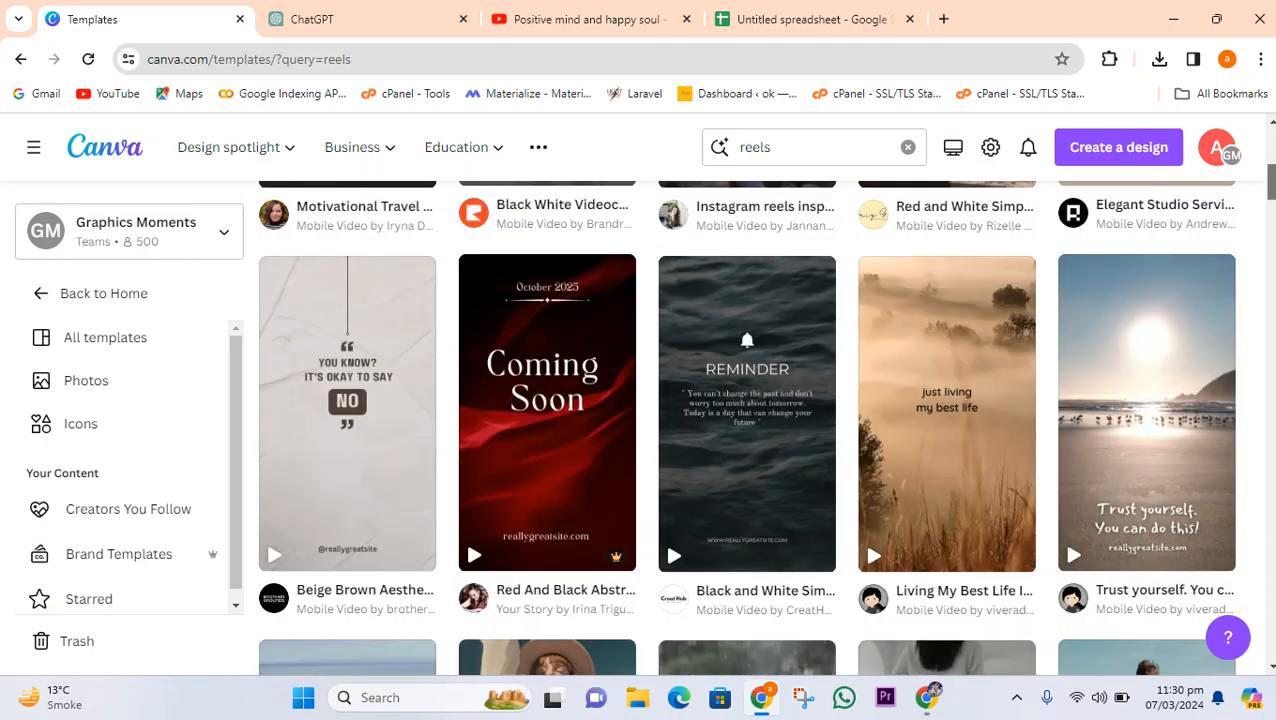
scroll(347, 520, "up", 1)
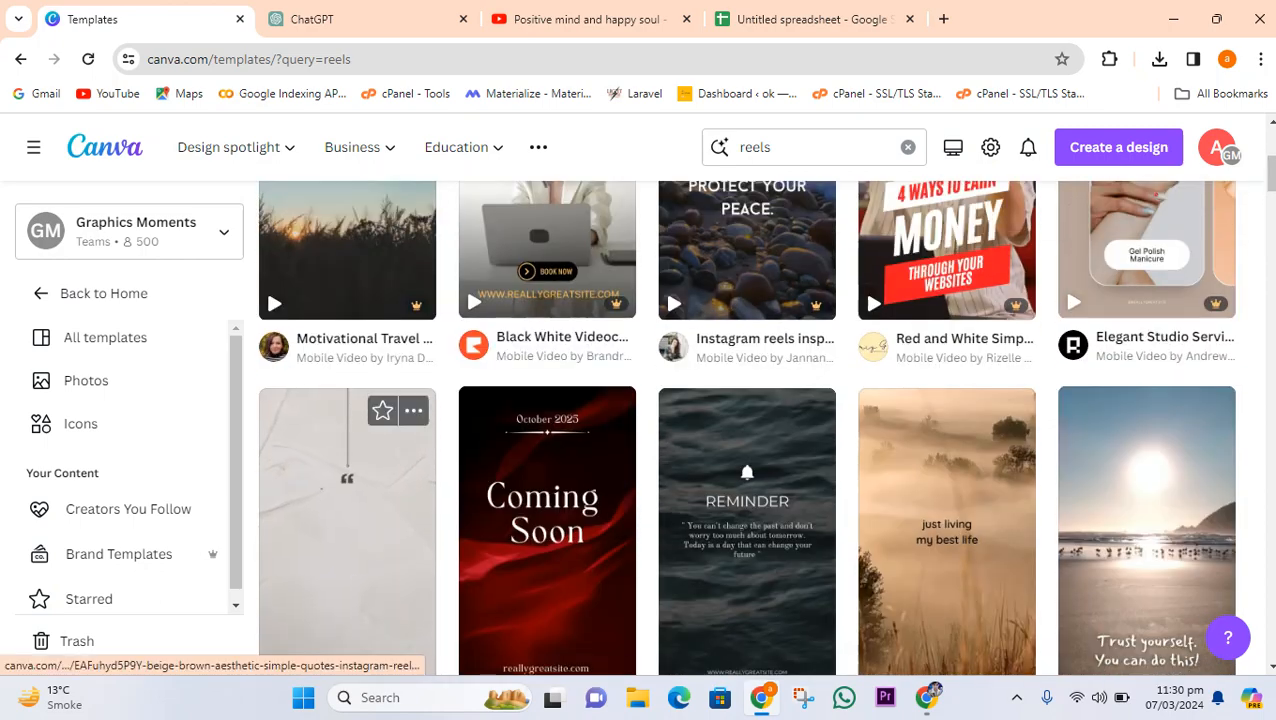
left_click(340, 525)
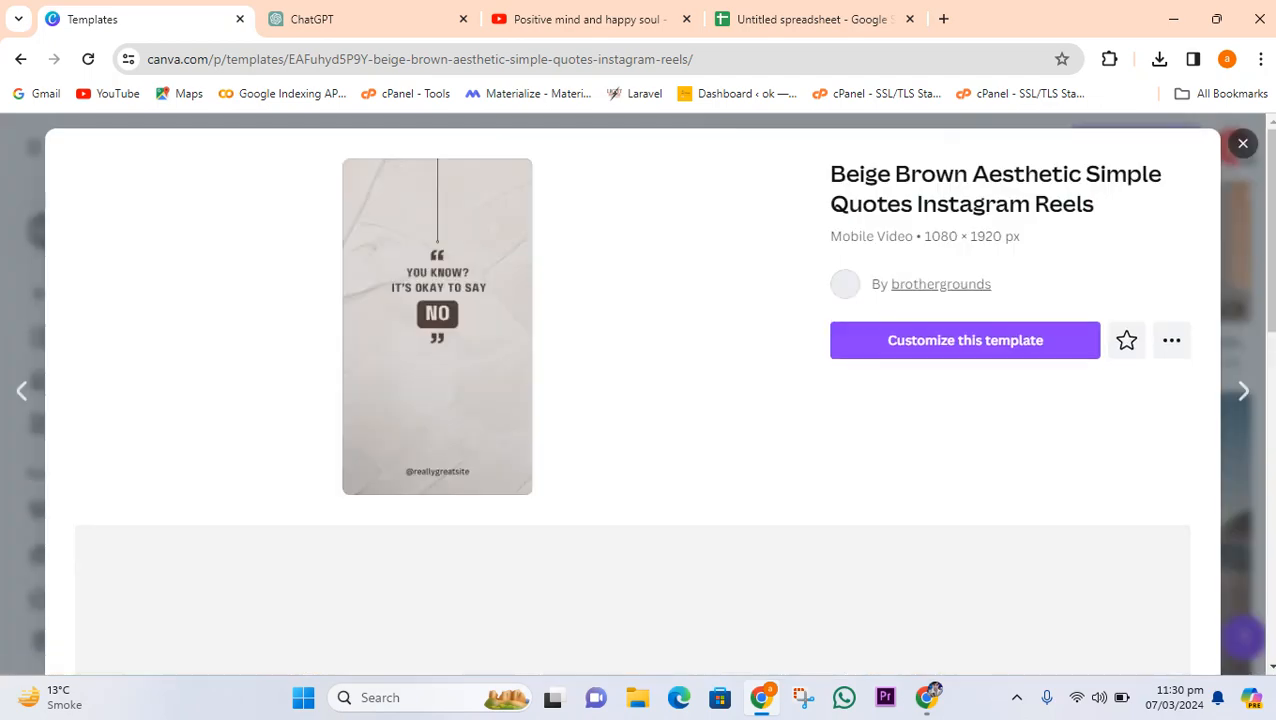
left_click(965, 341)
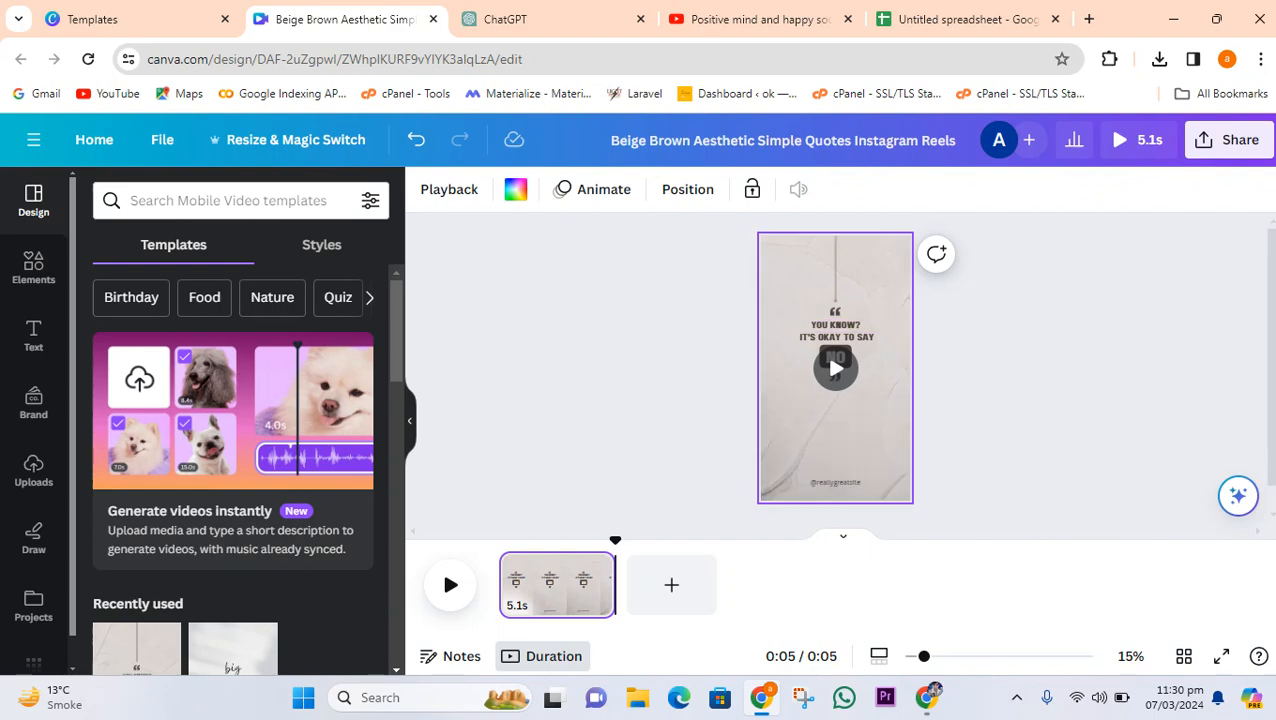
left_click(985, 432)
left_click(850, 437)
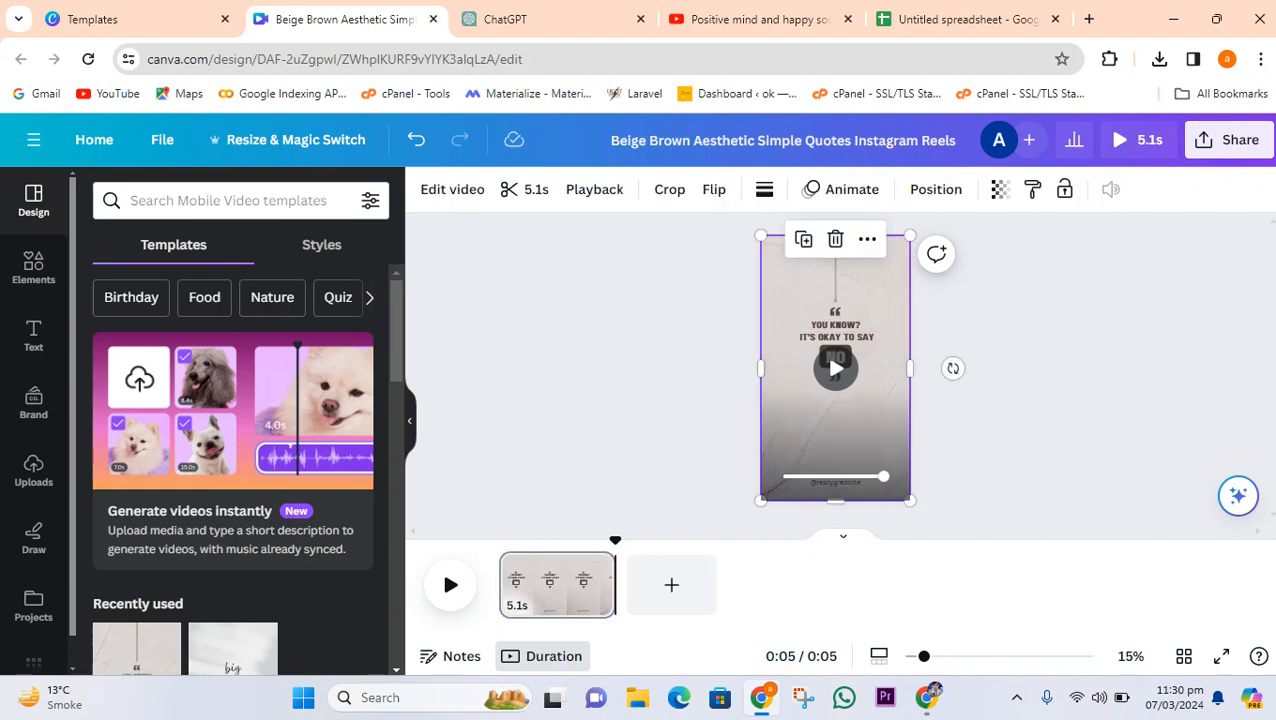
left_click(556, 585)
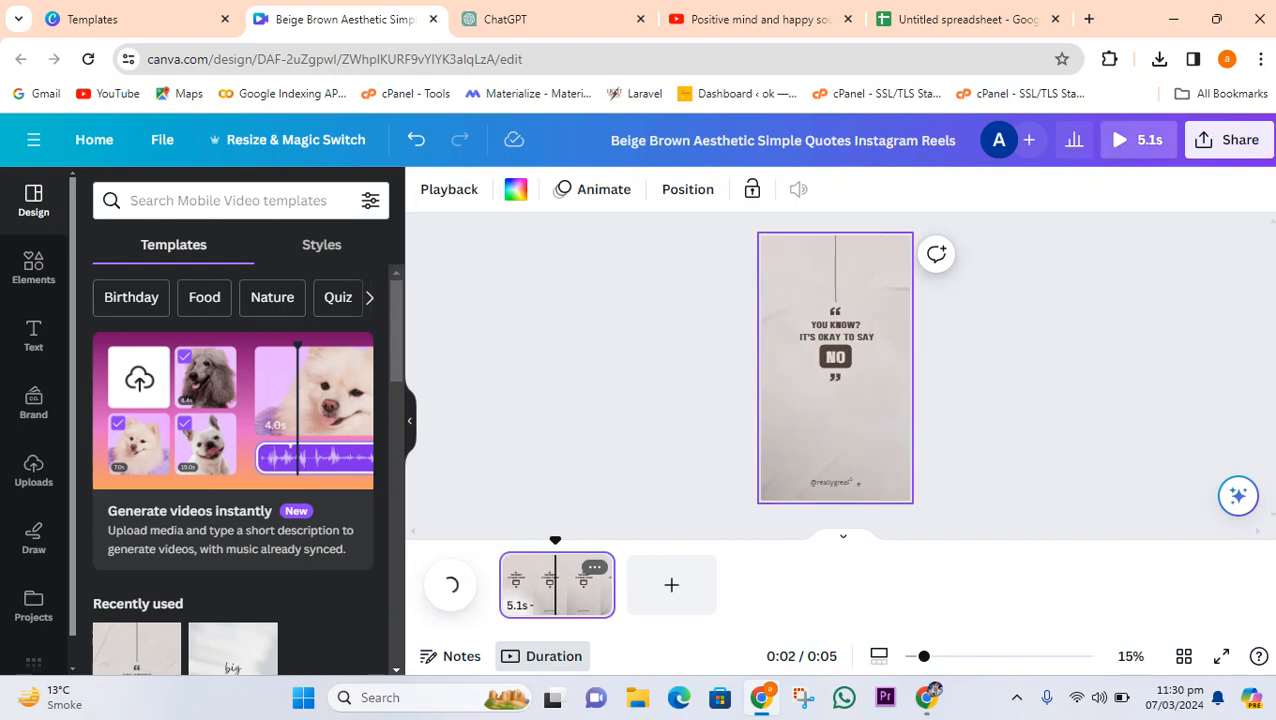
left_click(832, 482)
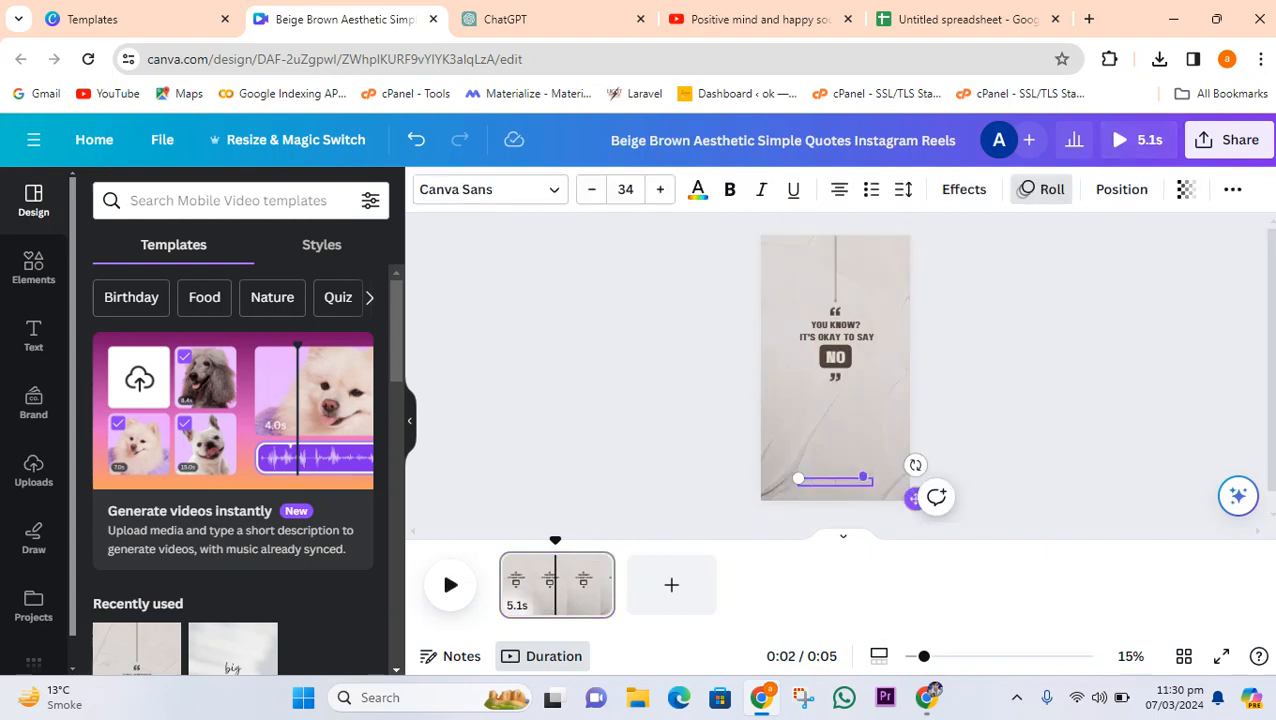
left_click_drag(835, 481, 1012, 384)
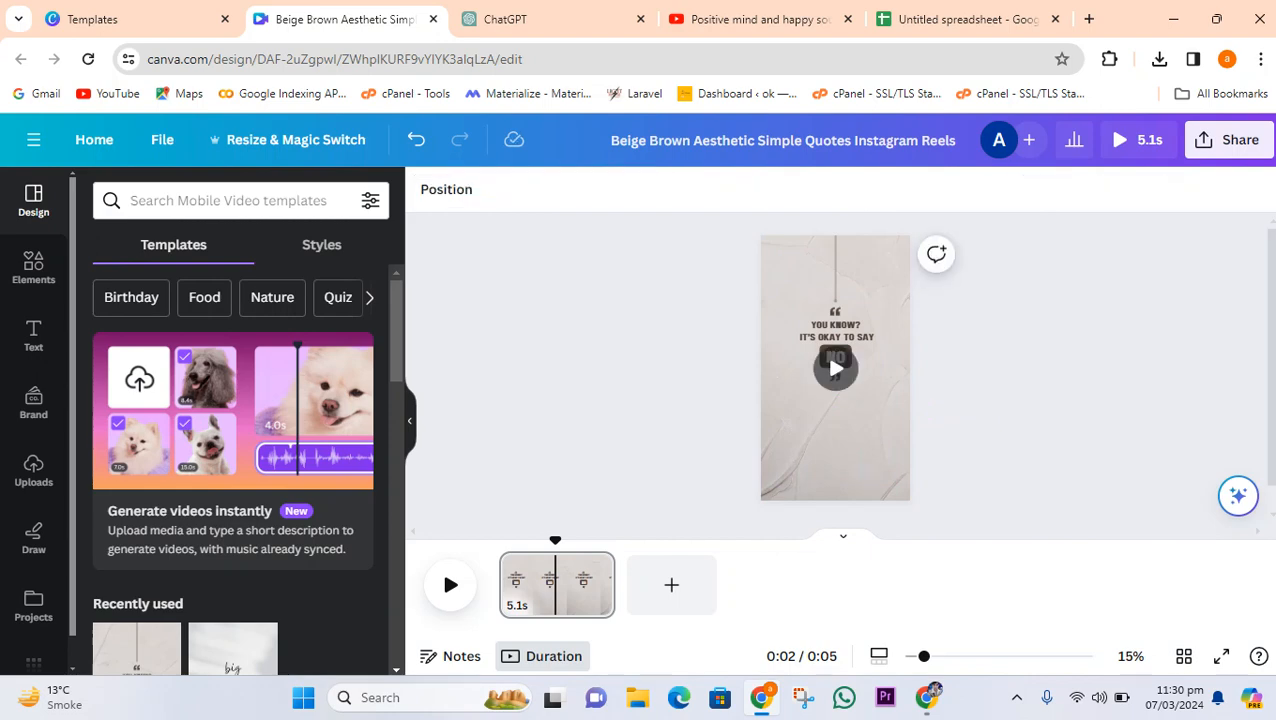
left_click(33, 470)
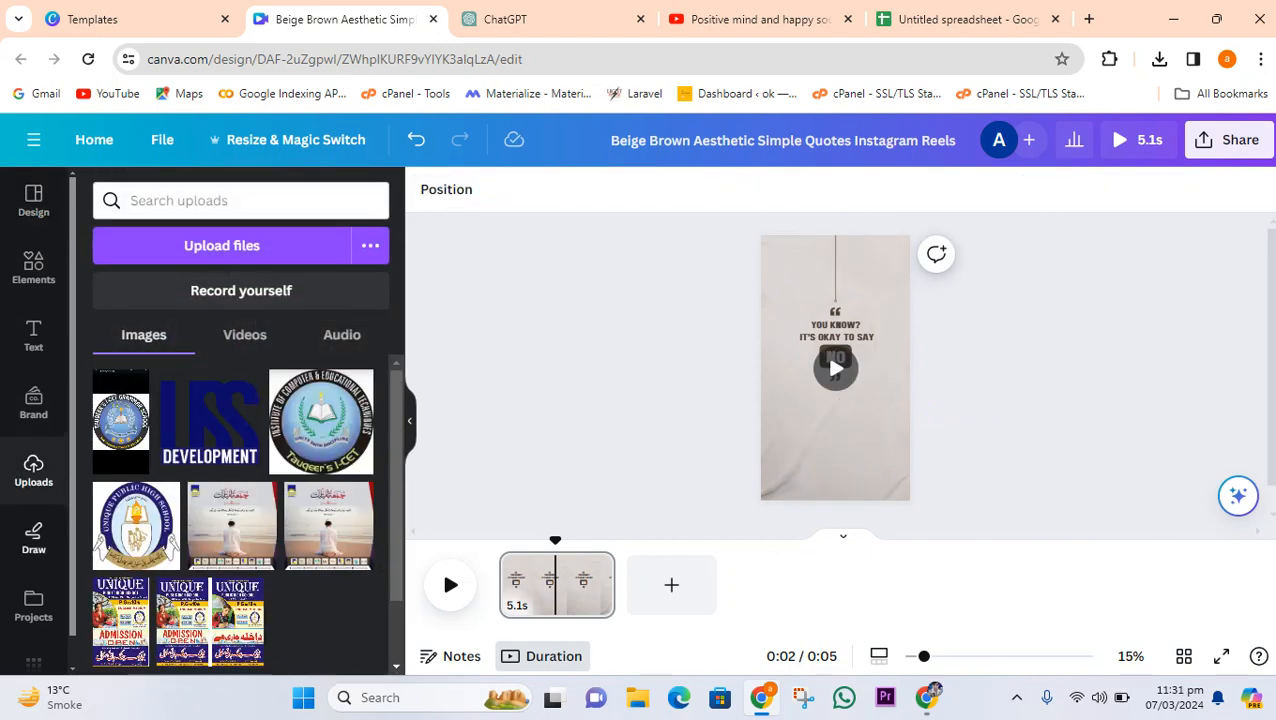
left_click(33, 540)
left_click(33, 605)
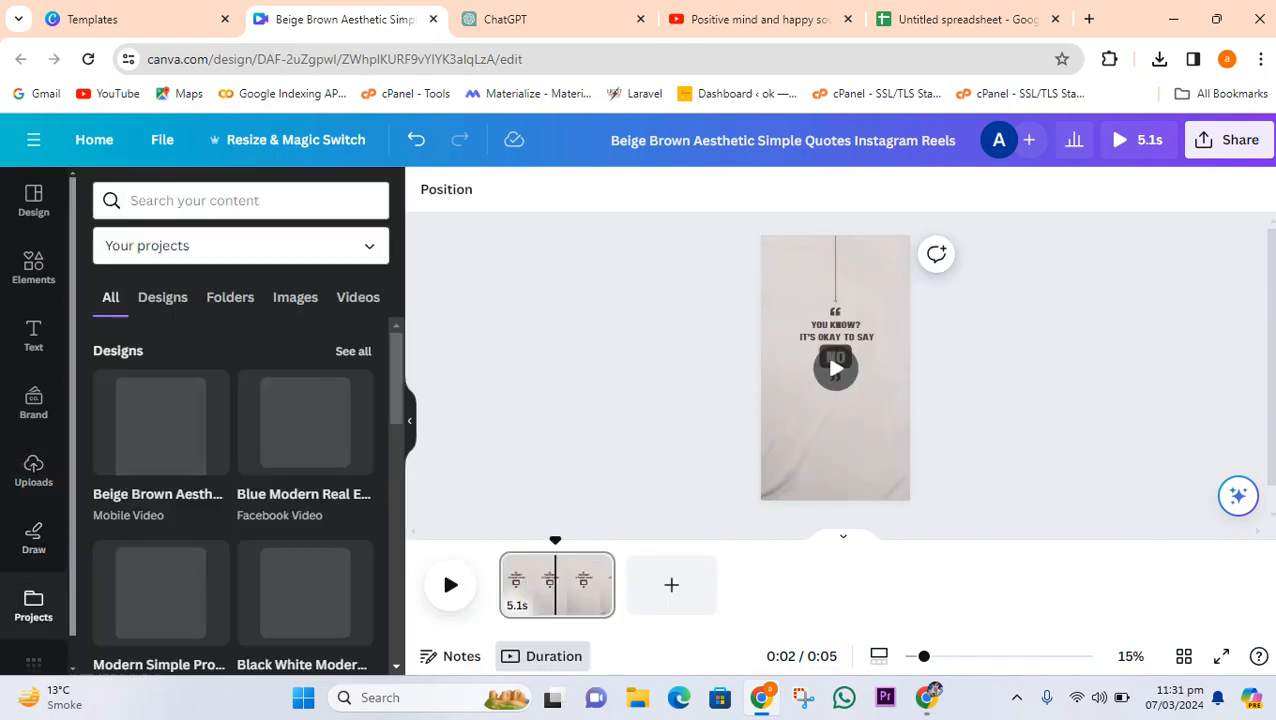
left_click(33, 640)
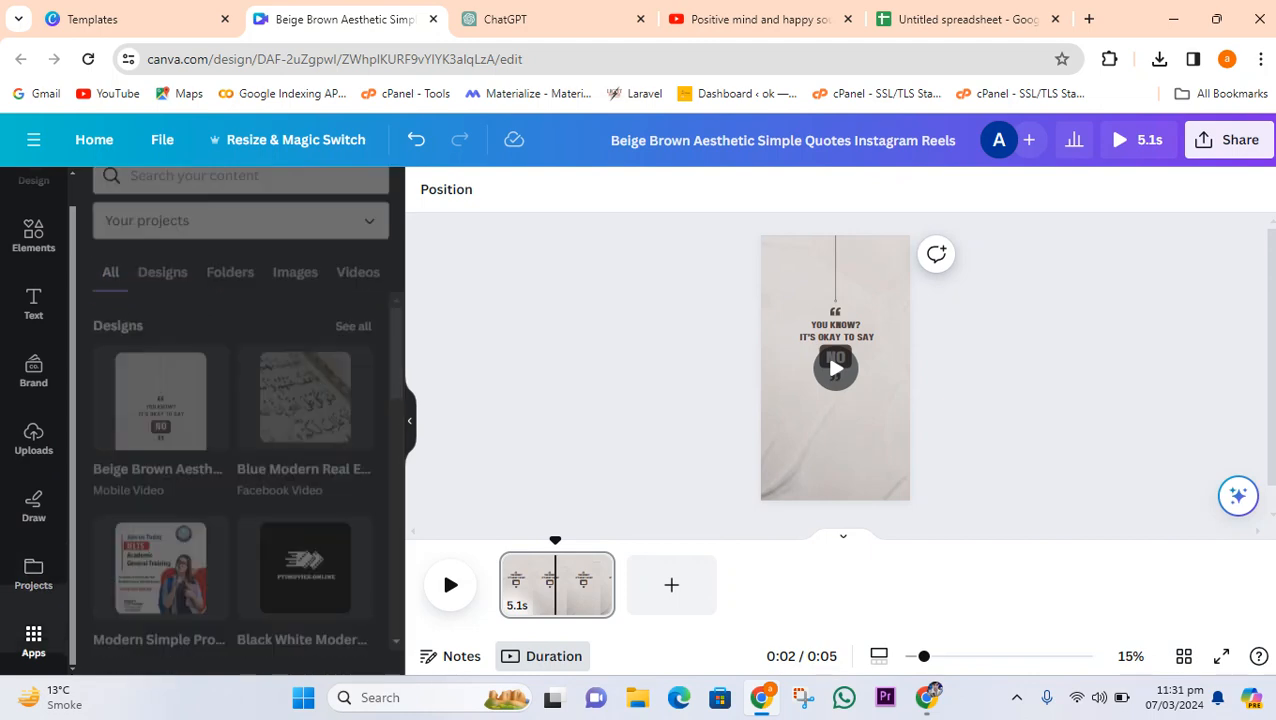
left_click(33, 371)
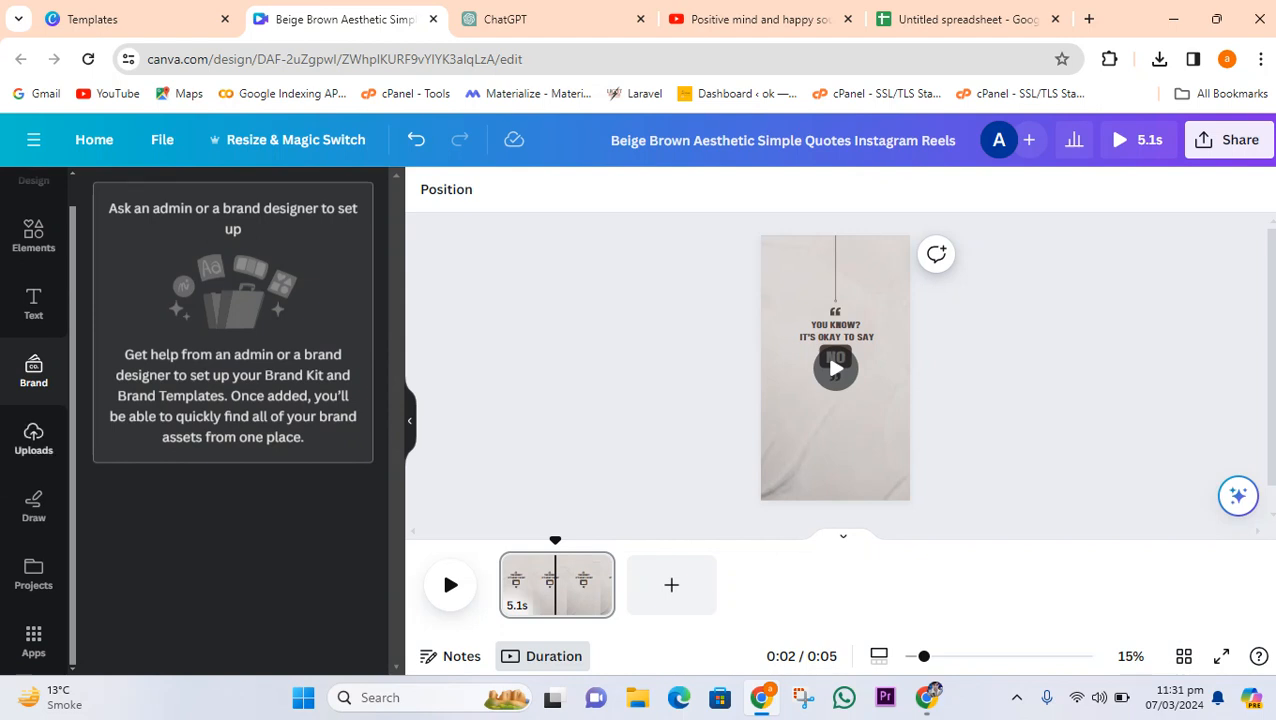
left_click(33, 440)
left_click(33, 507)
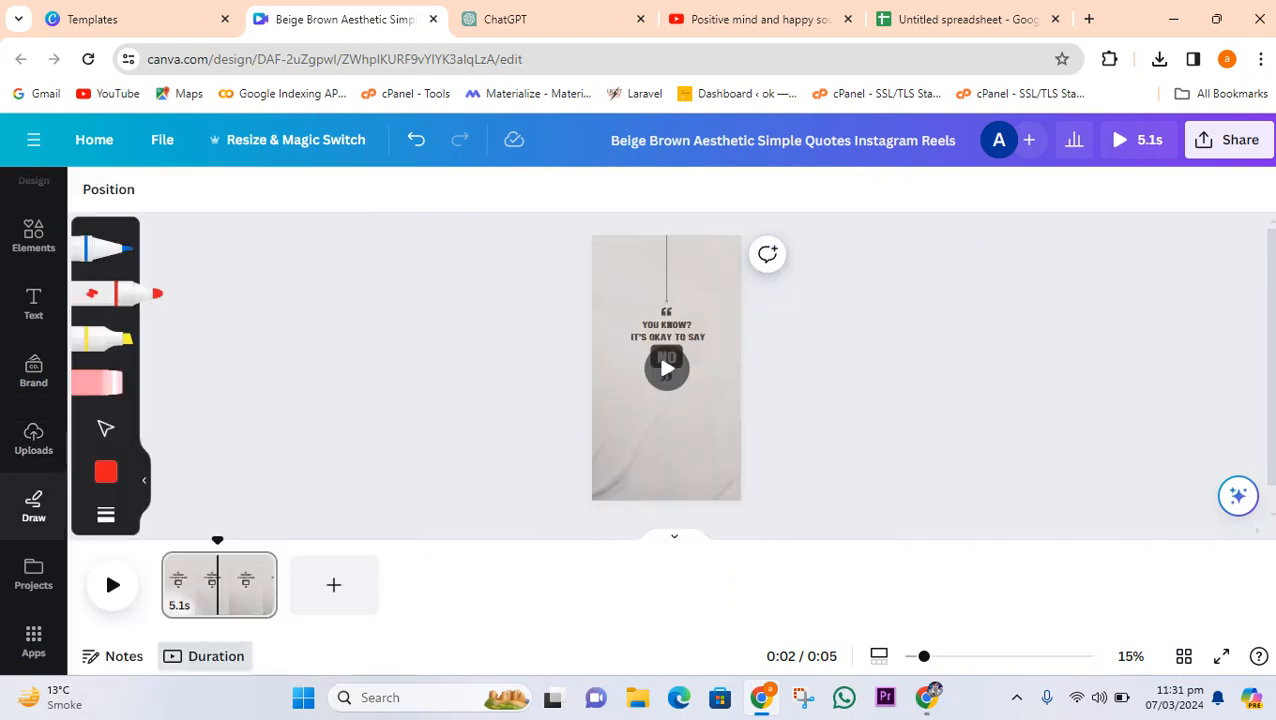
- Find the Bulk create app among the Canva apps and open it
left_click(33, 640)
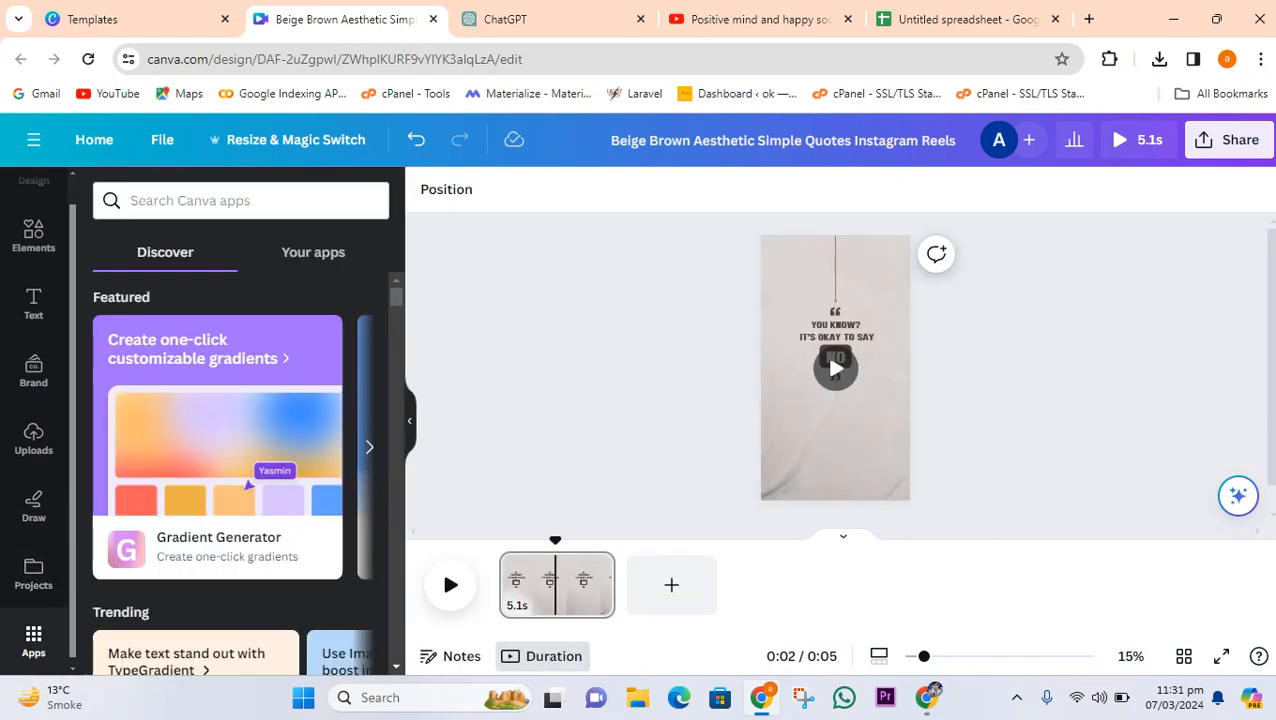
scroll(233, 470, "down", 3)
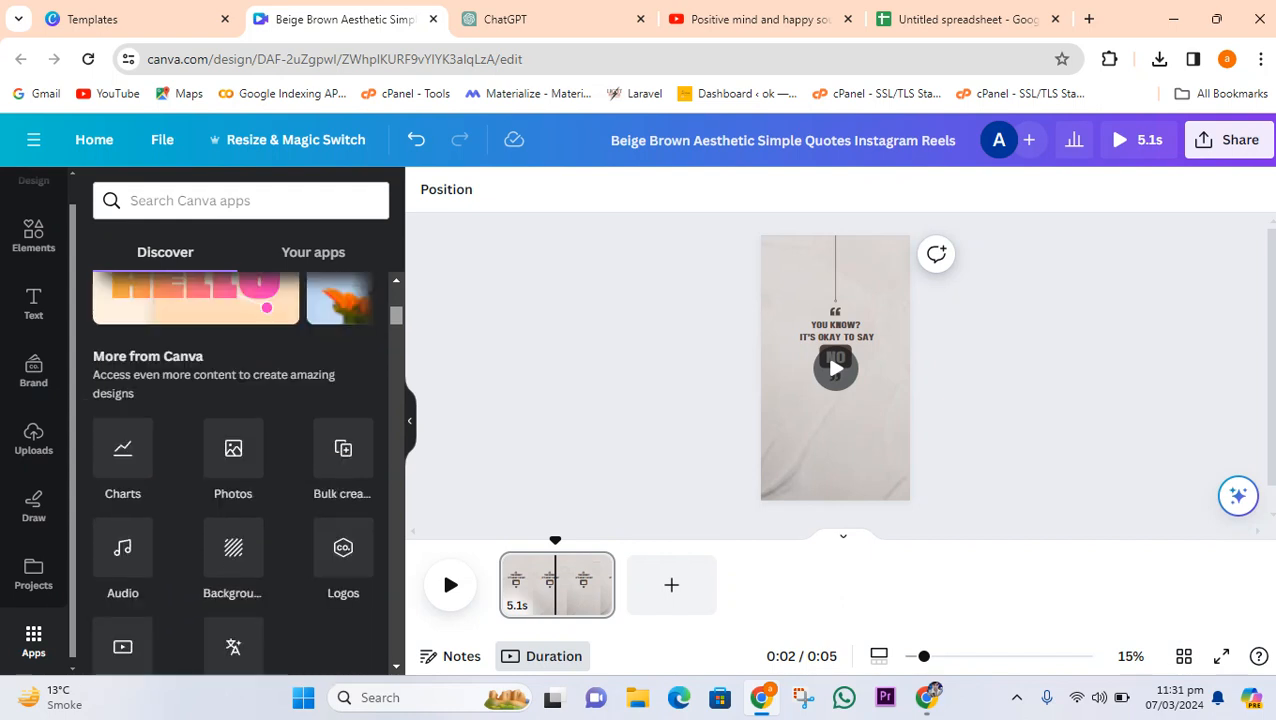
scroll(241, 472, "down", 2)
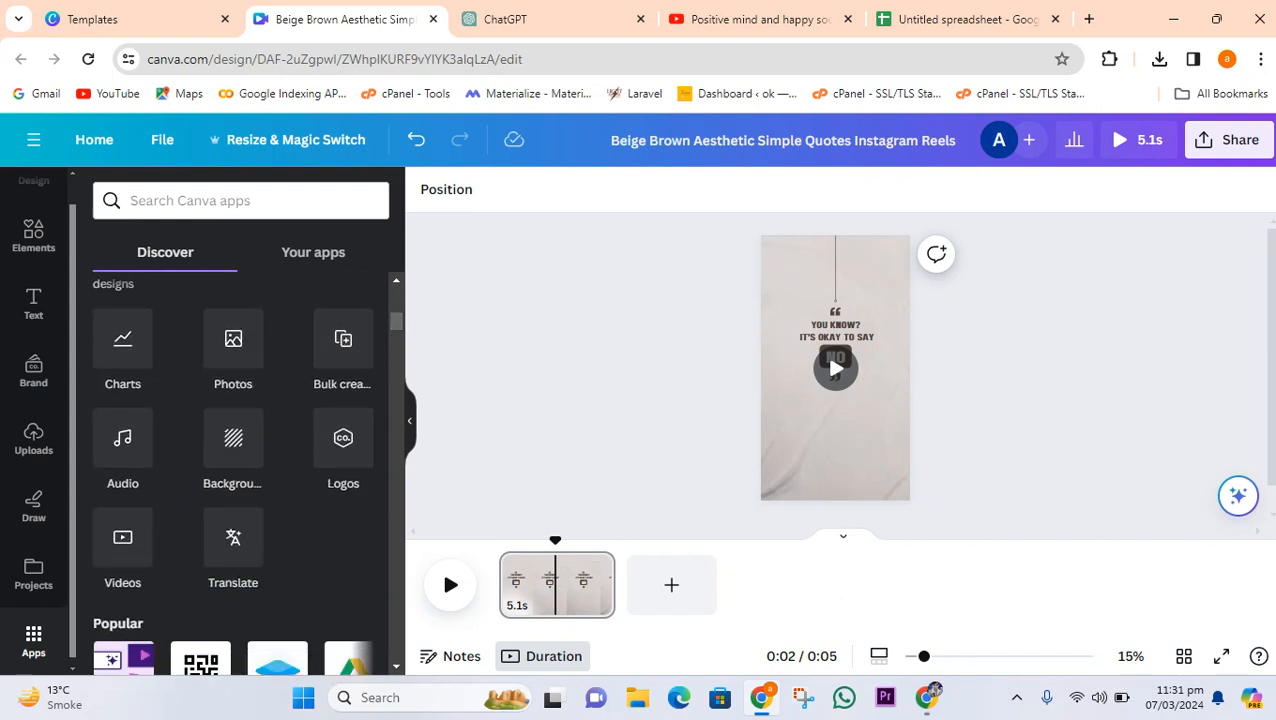
left_click(343, 340)
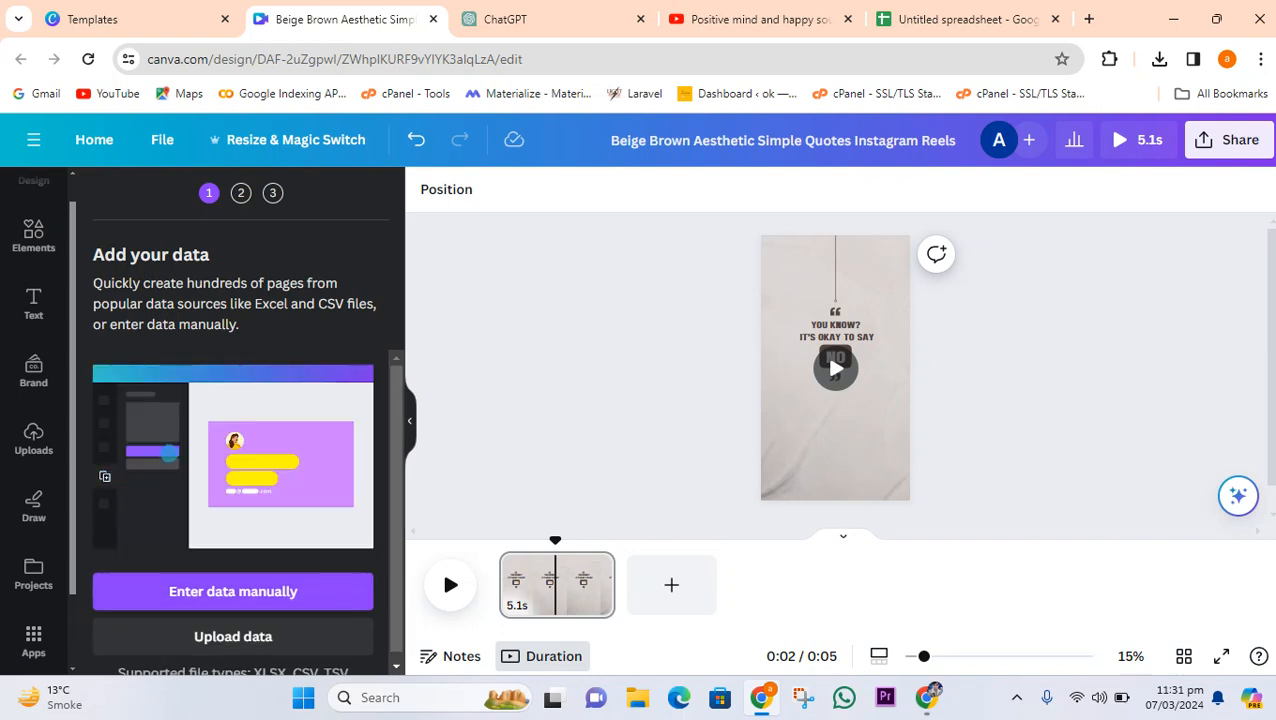
left_click(233, 591)
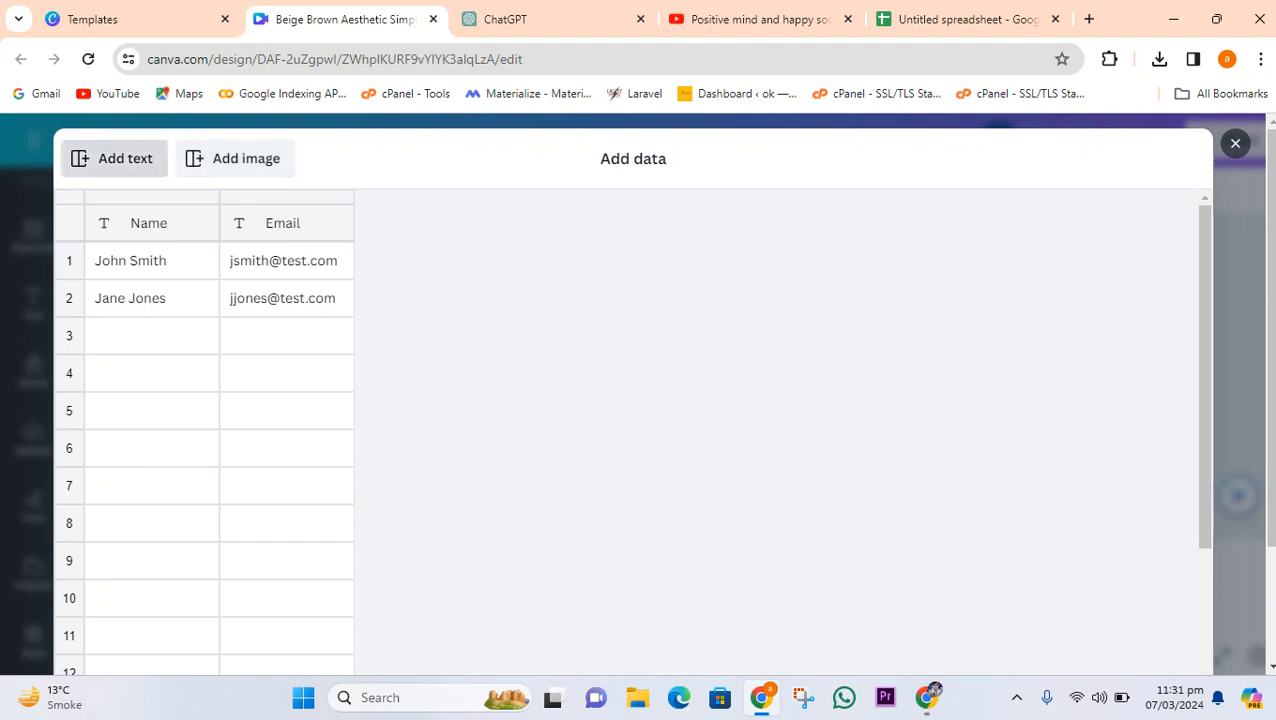
left_click(113, 158)
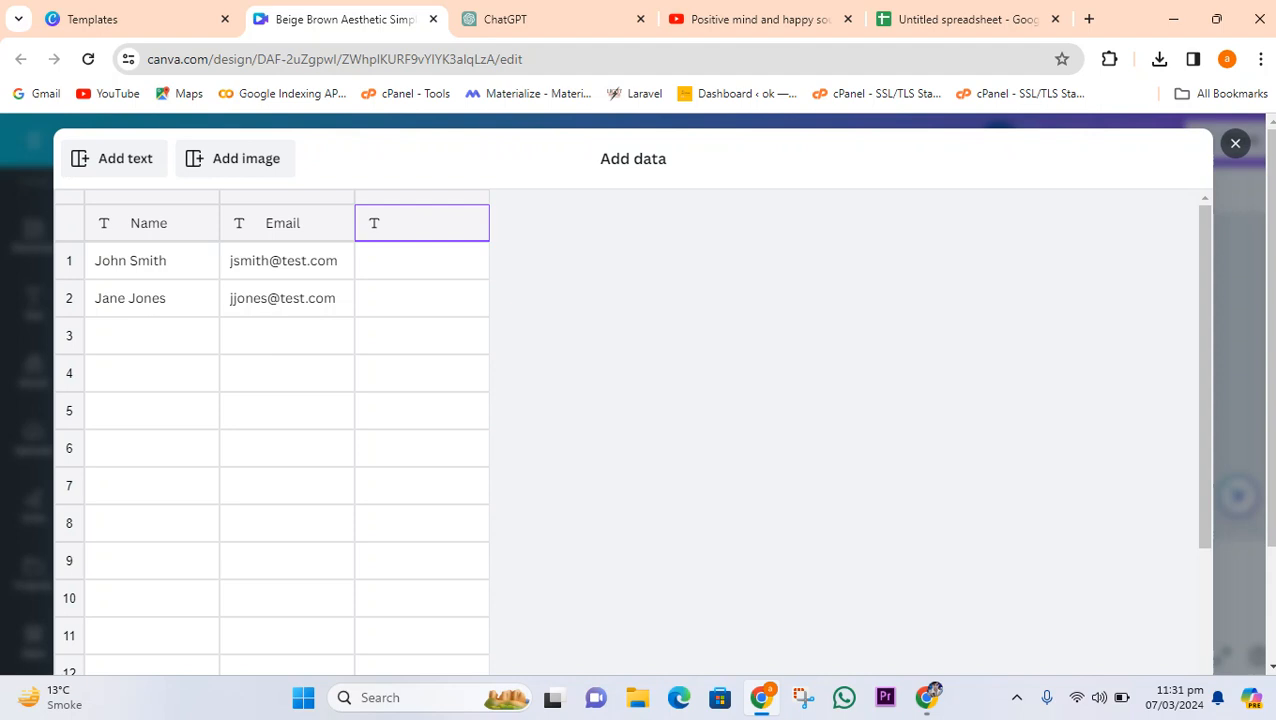
left_click(287, 261)
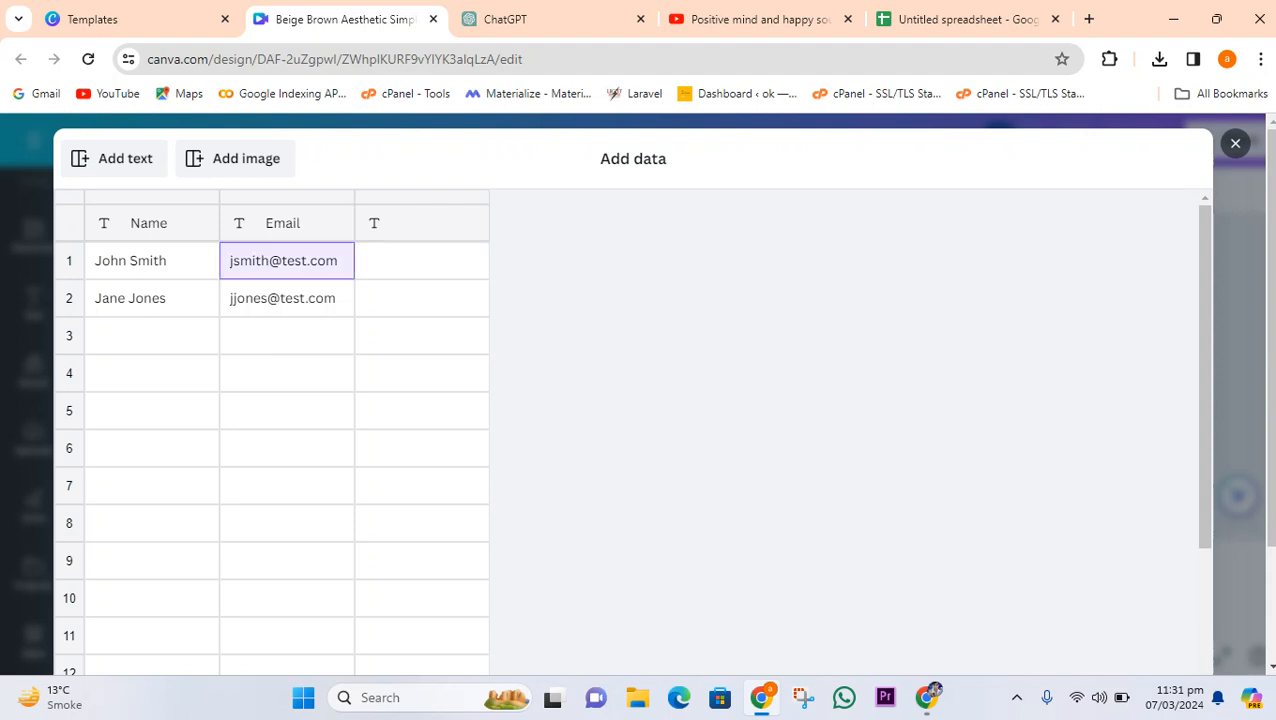
left_click(152, 261)
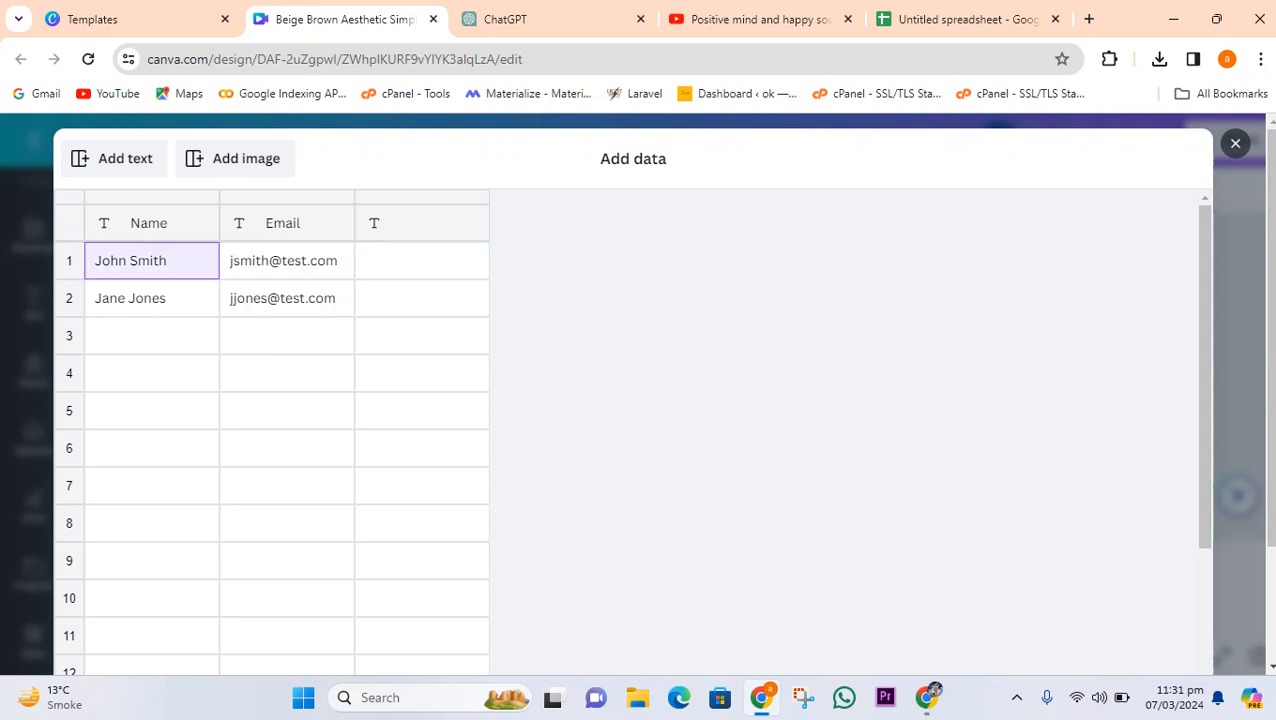
left_click(421, 260)
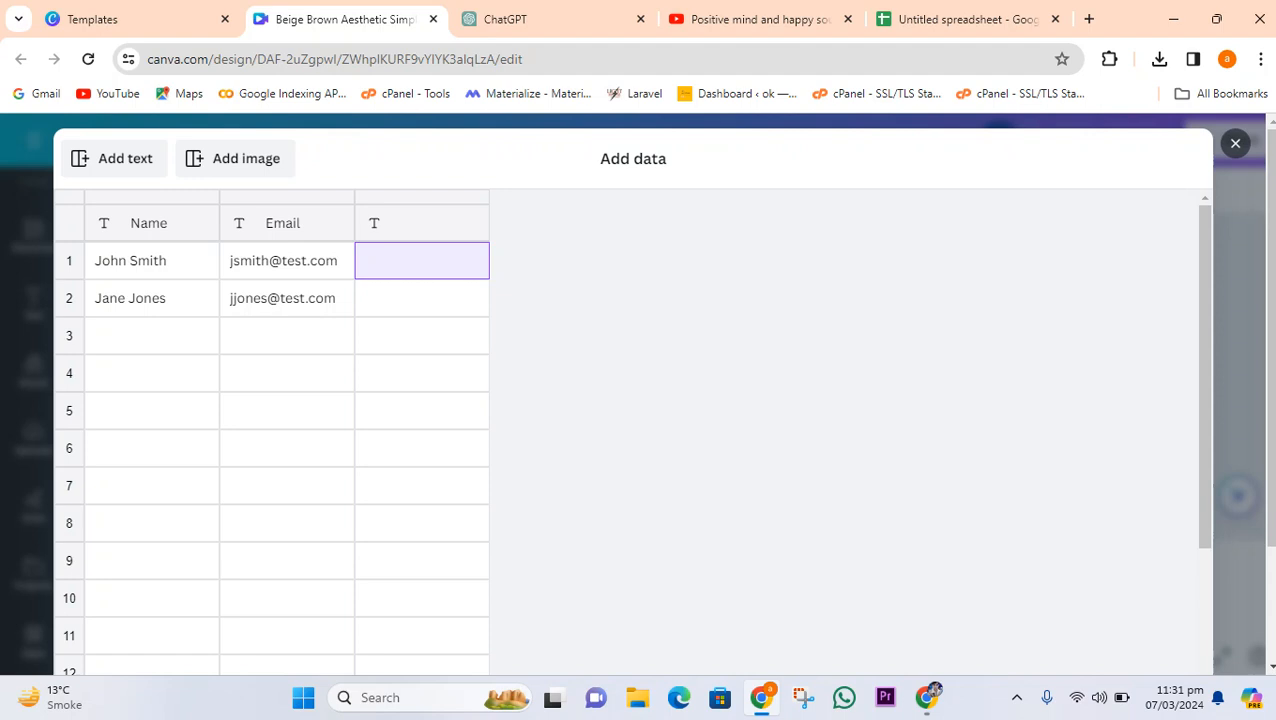
left_click(286, 298)
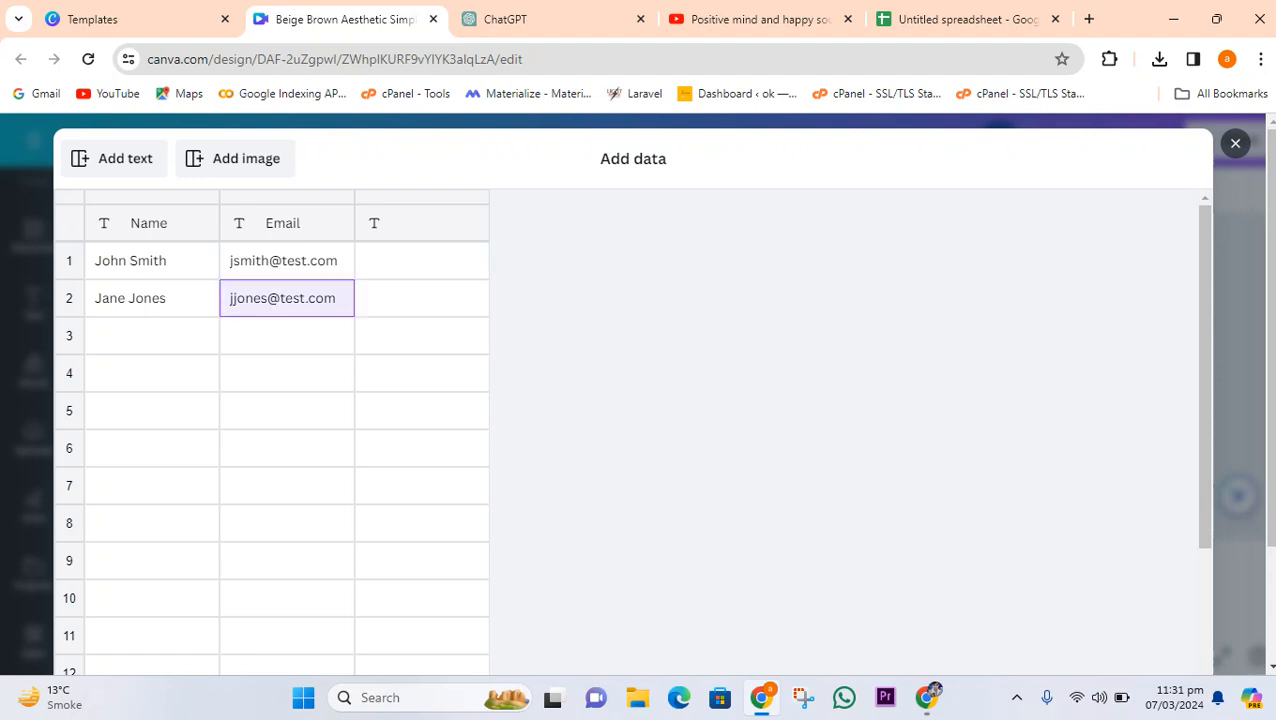
key("ctrl+a")
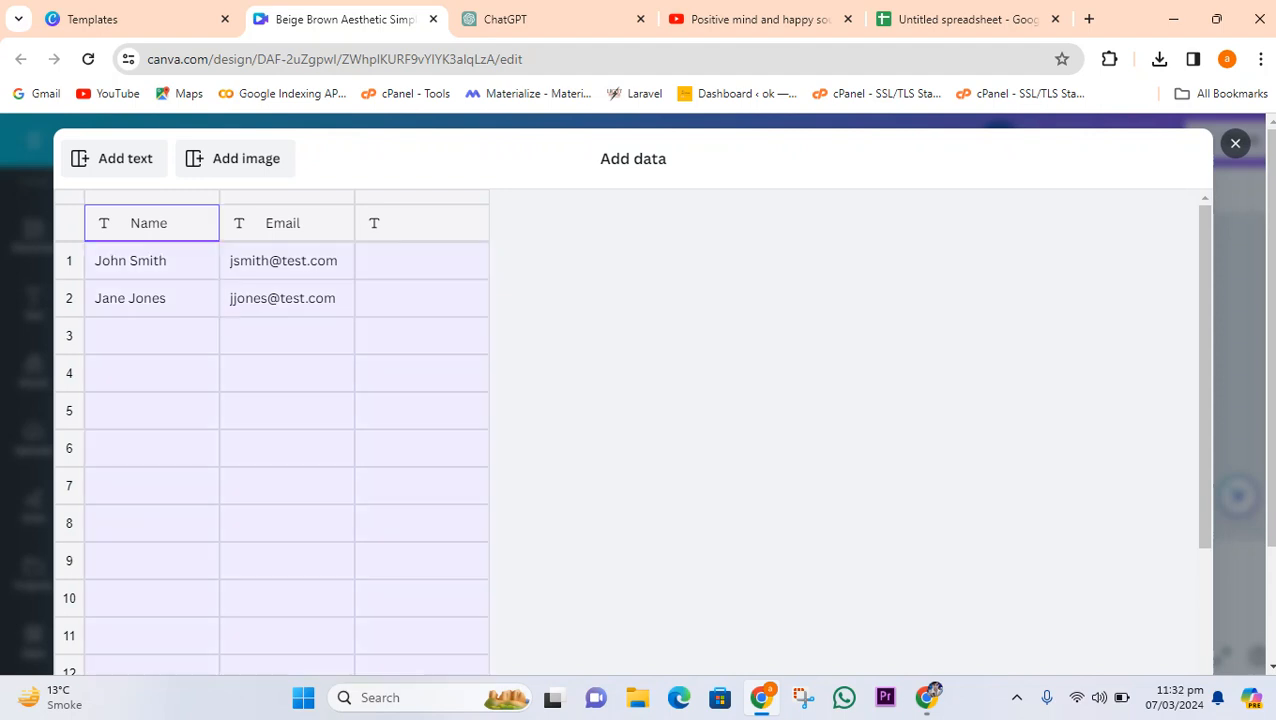
left_click(286, 260)
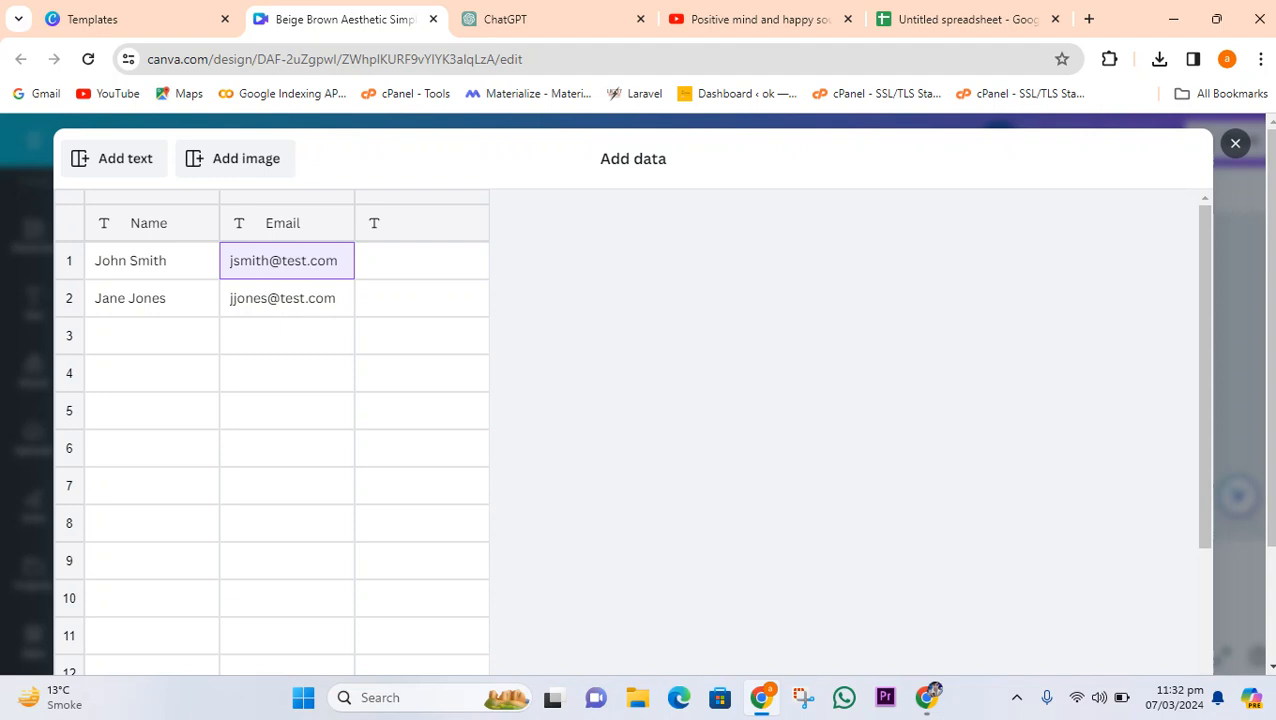
left_click(1235, 143)
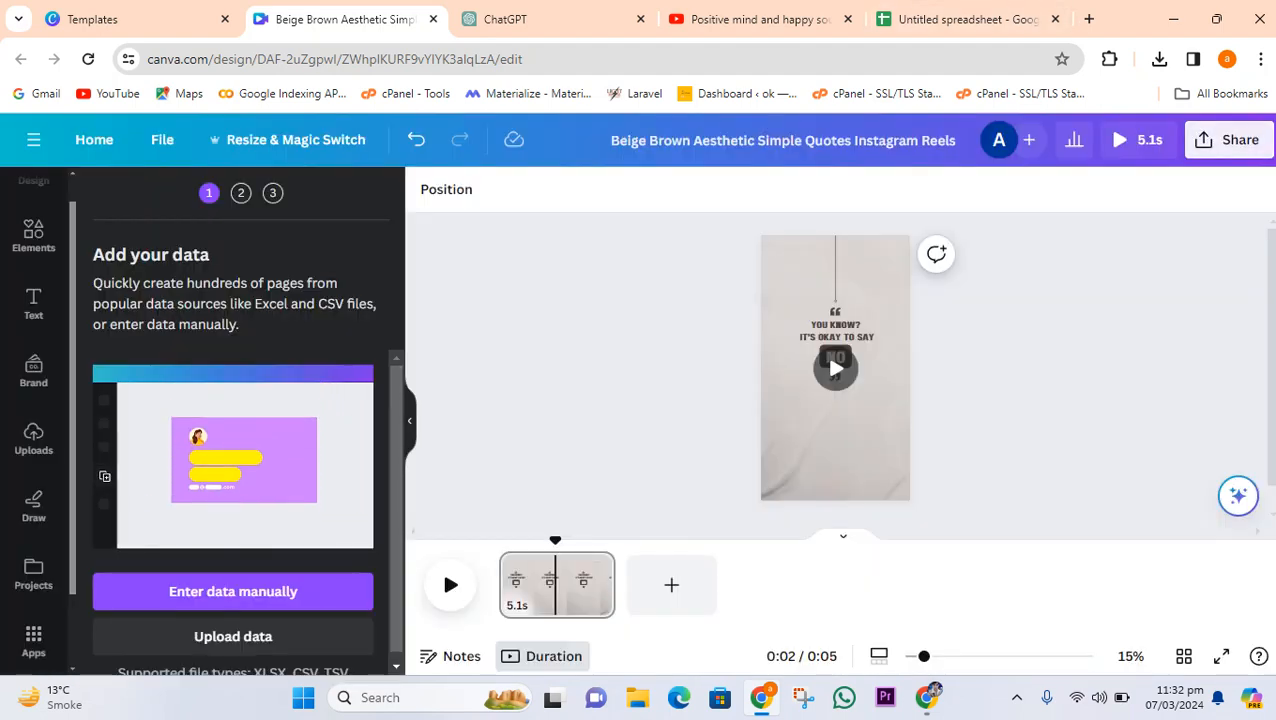
- Upload the CSV file "Untitled spreadsheet - Sheet1 (2)" from Downloads as the bulk-create data
left_click(233, 636)
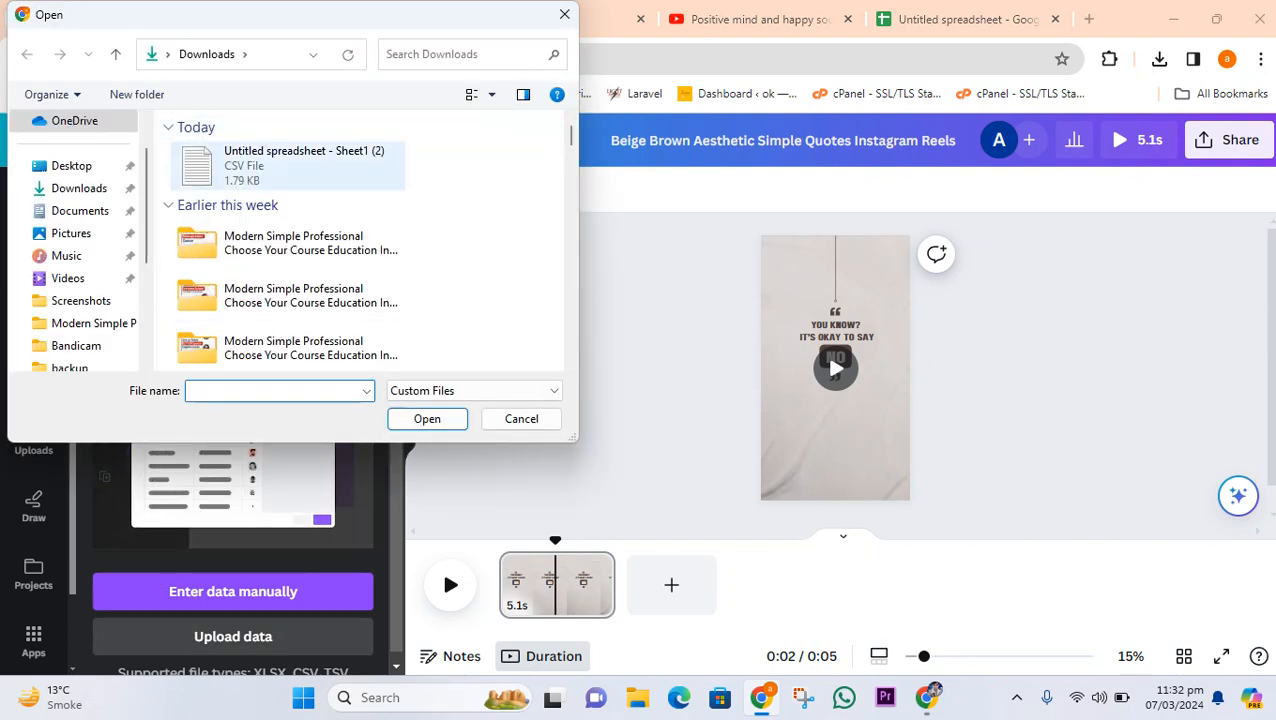
left_click(288, 165)
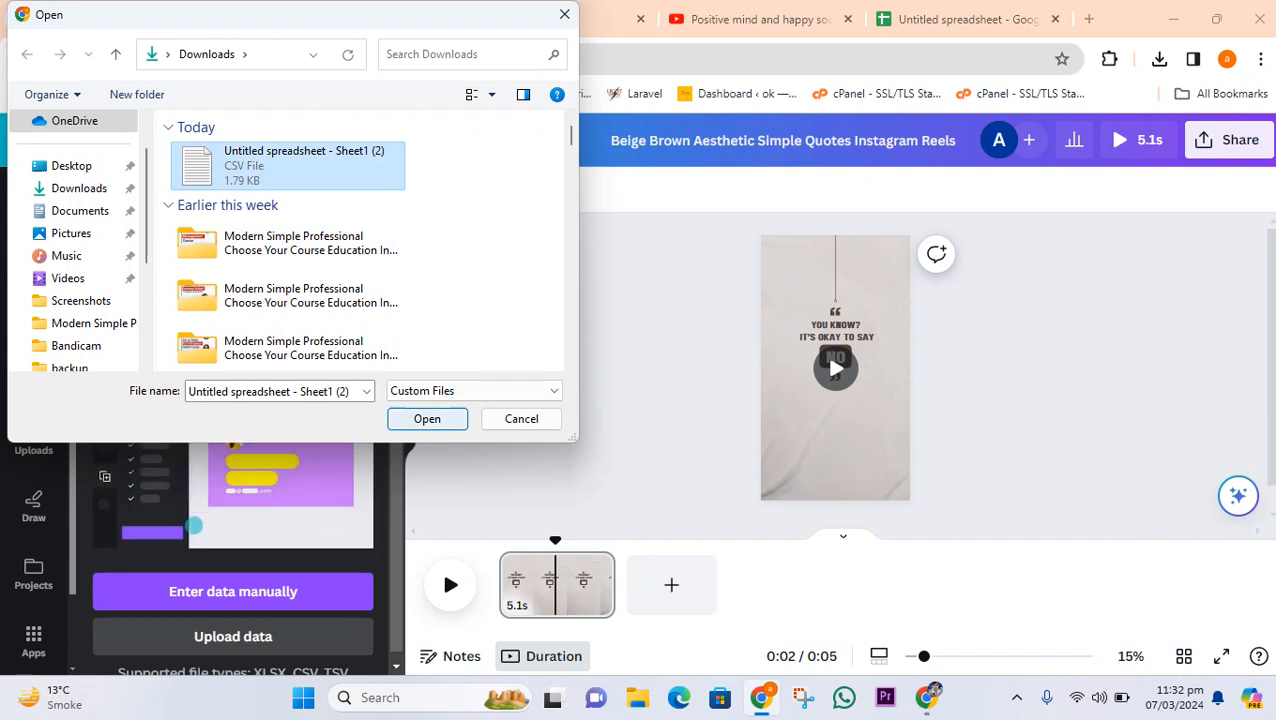
left_click(427, 419)
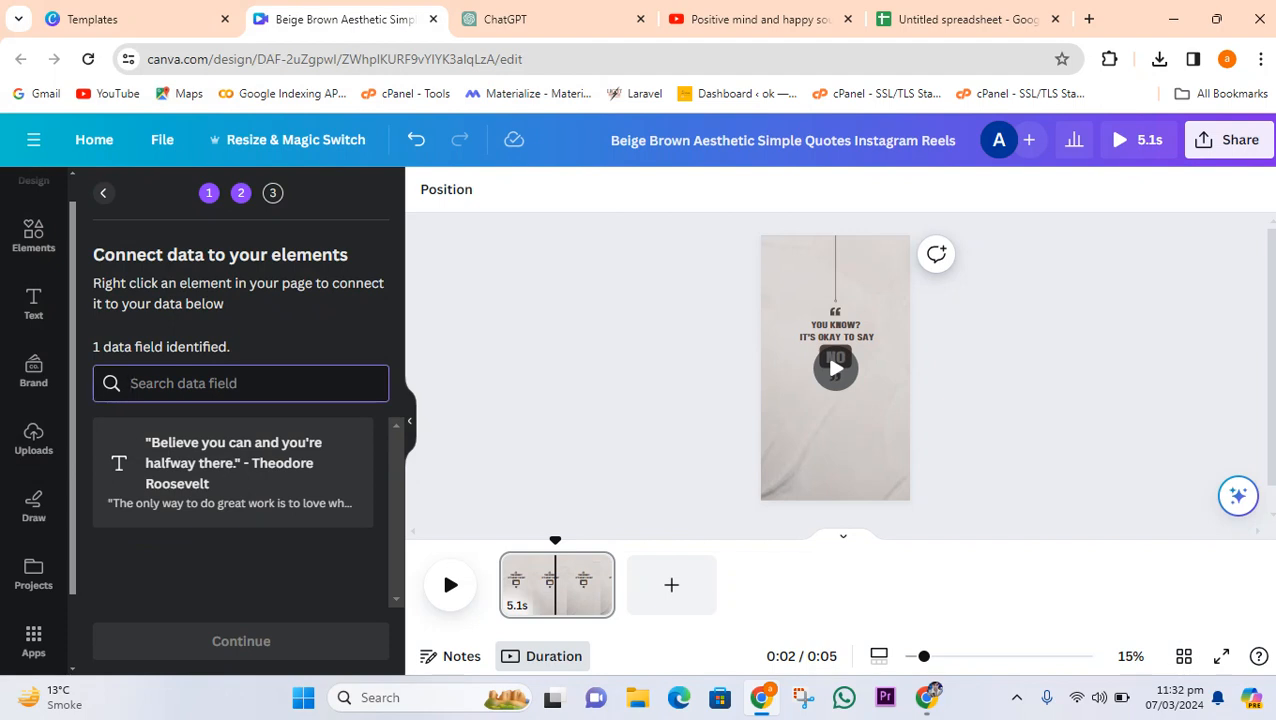
- Remove the "YOU KNOW?" text from the page and shift the "IT'S OKAY TO SAY" line slightly upward
left_click(836, 338)
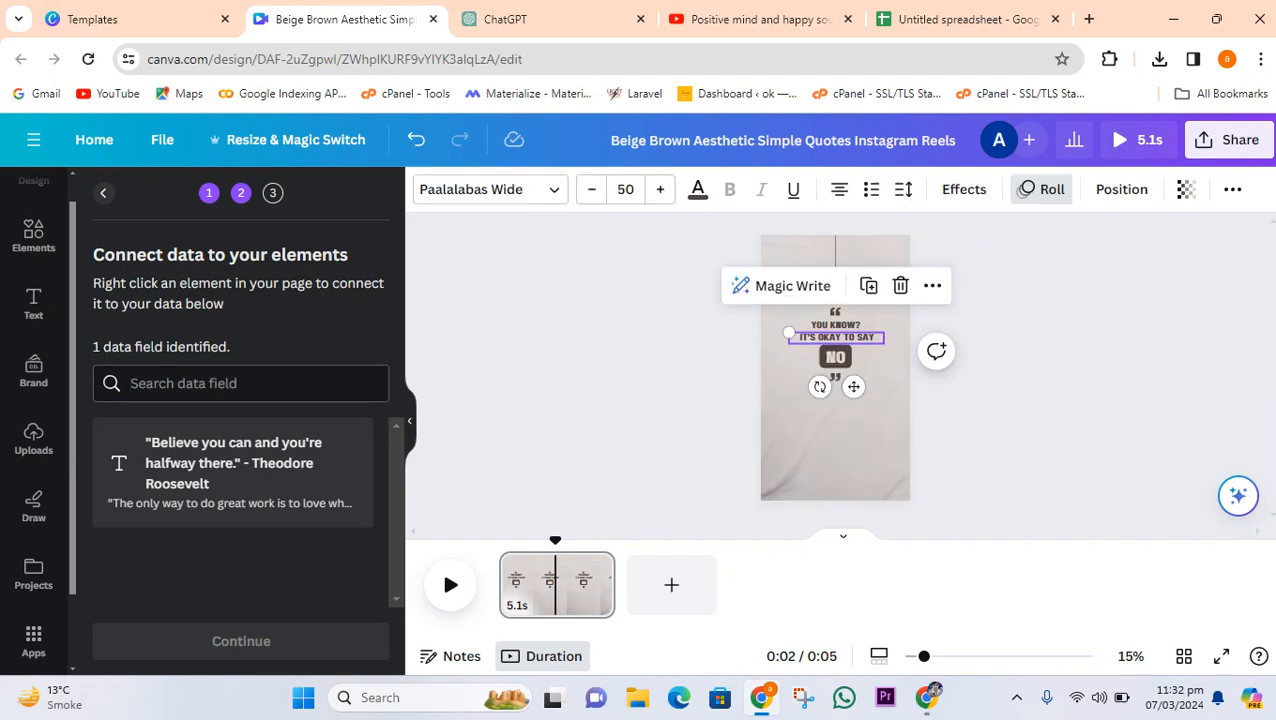
left_click(836, 325)
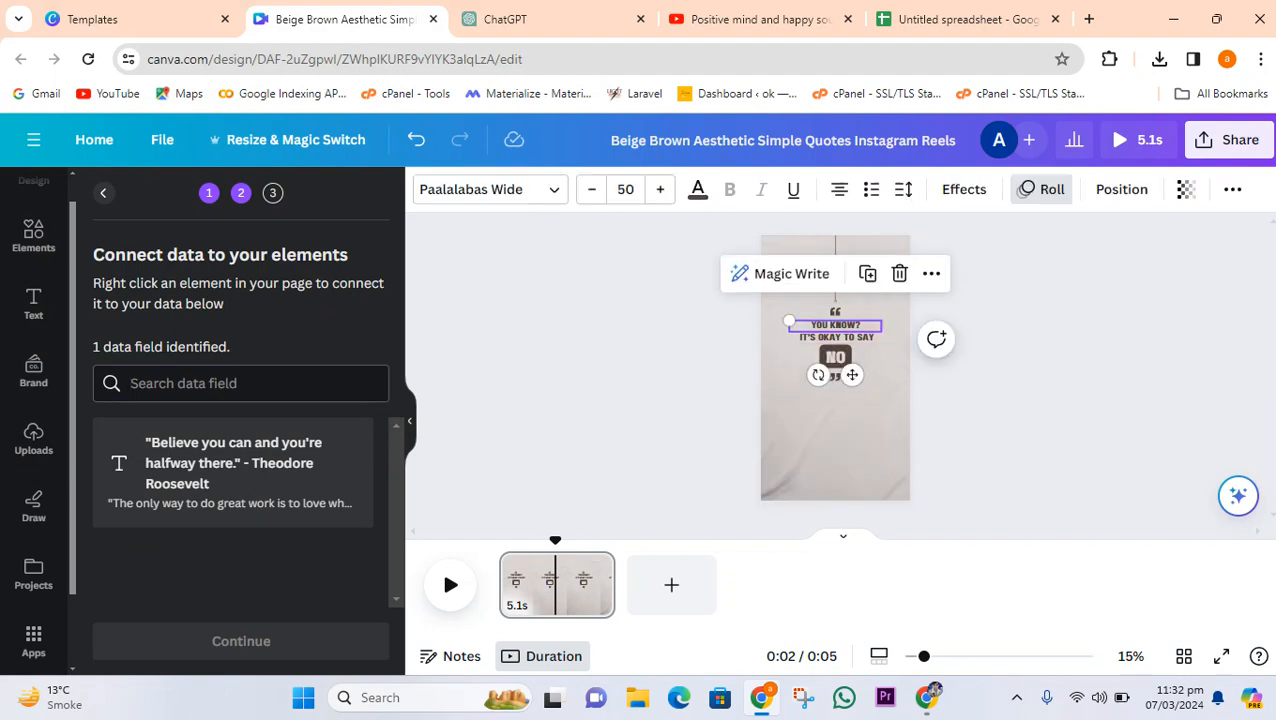
left_click_drag(836, 325, 1040, 348)
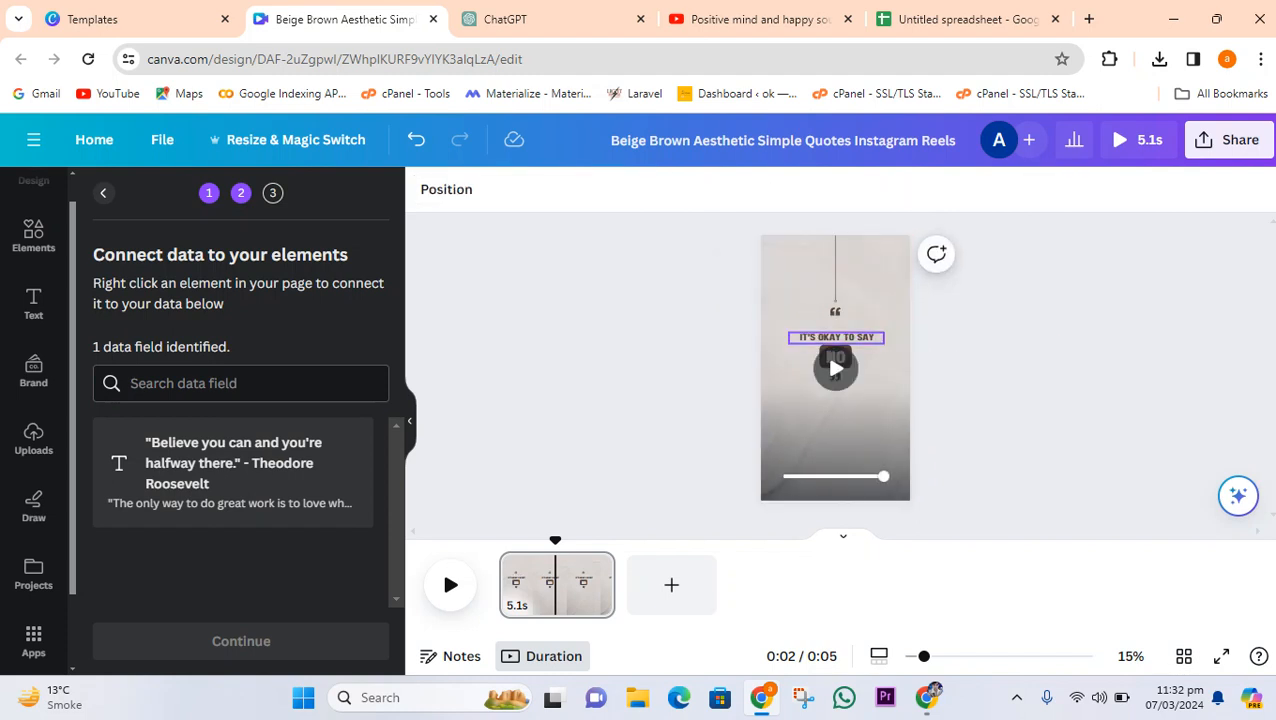
left_click(836, 337)
- Try to connect data to the "IT'S OKAY TO SAY" text, searching its available fields for "b"
right_click(866, 337)
mouse_move(928, 349)
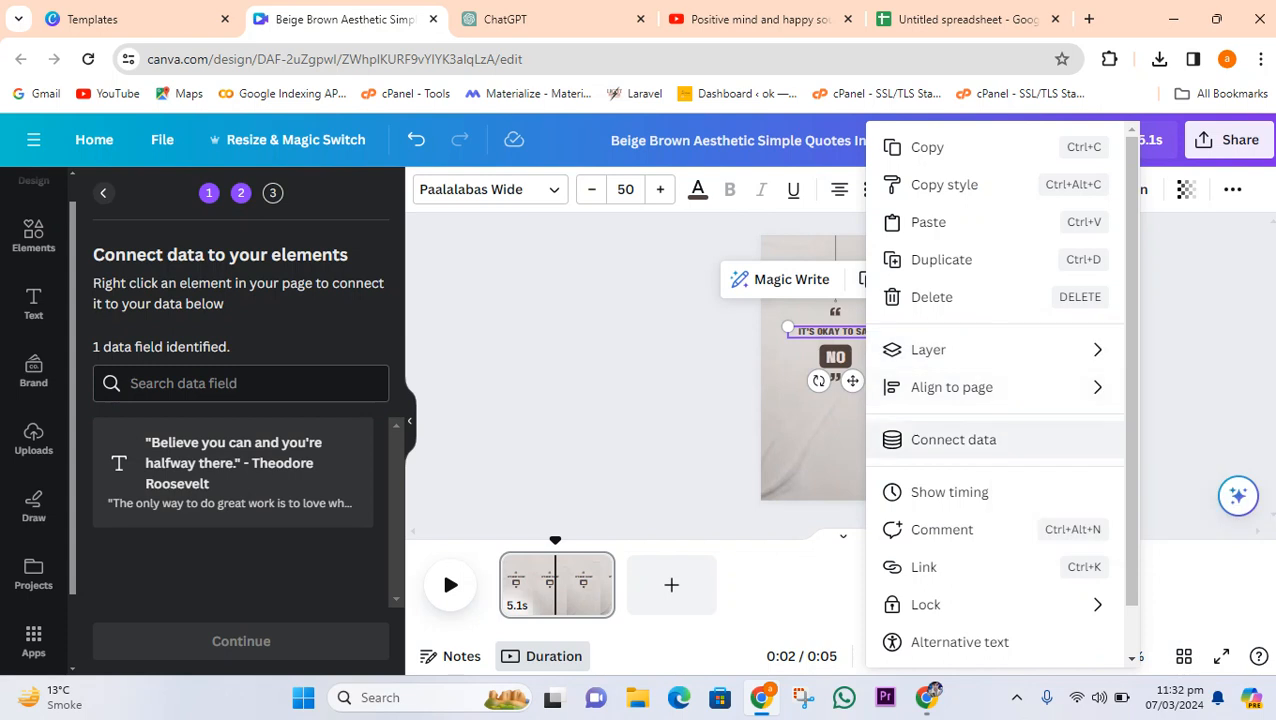
left_click(950, 439)
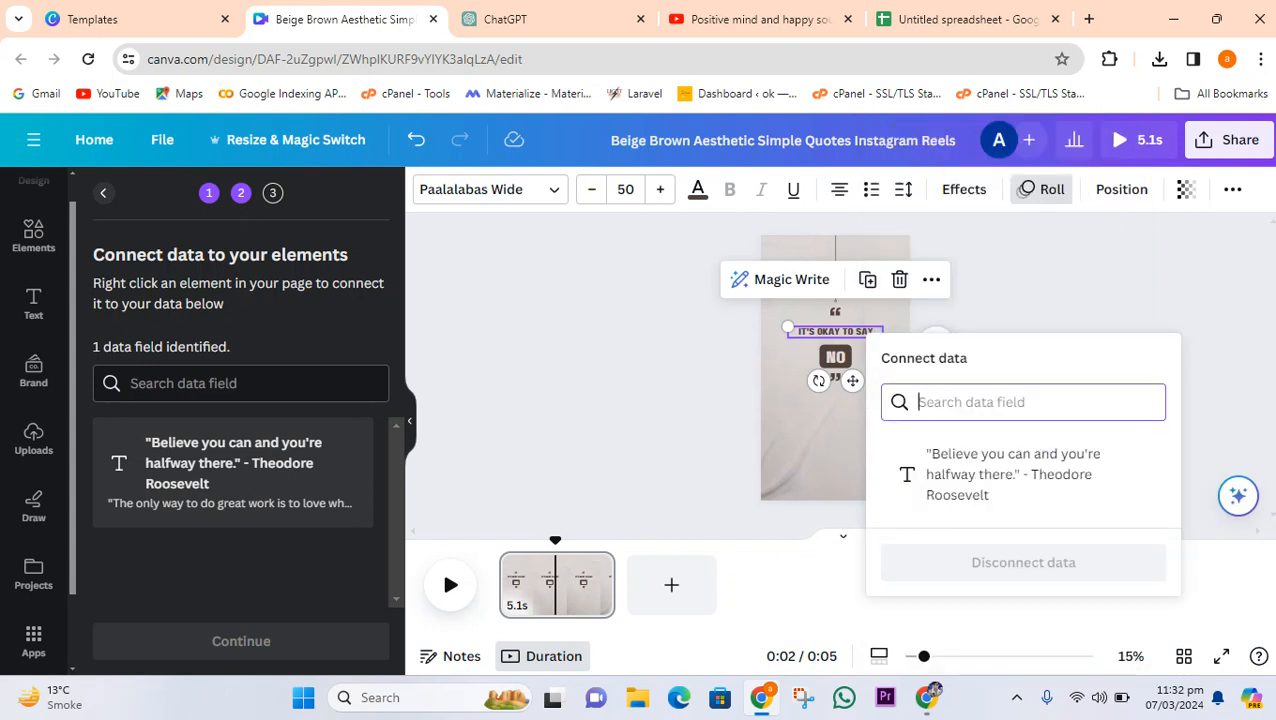
type("b")
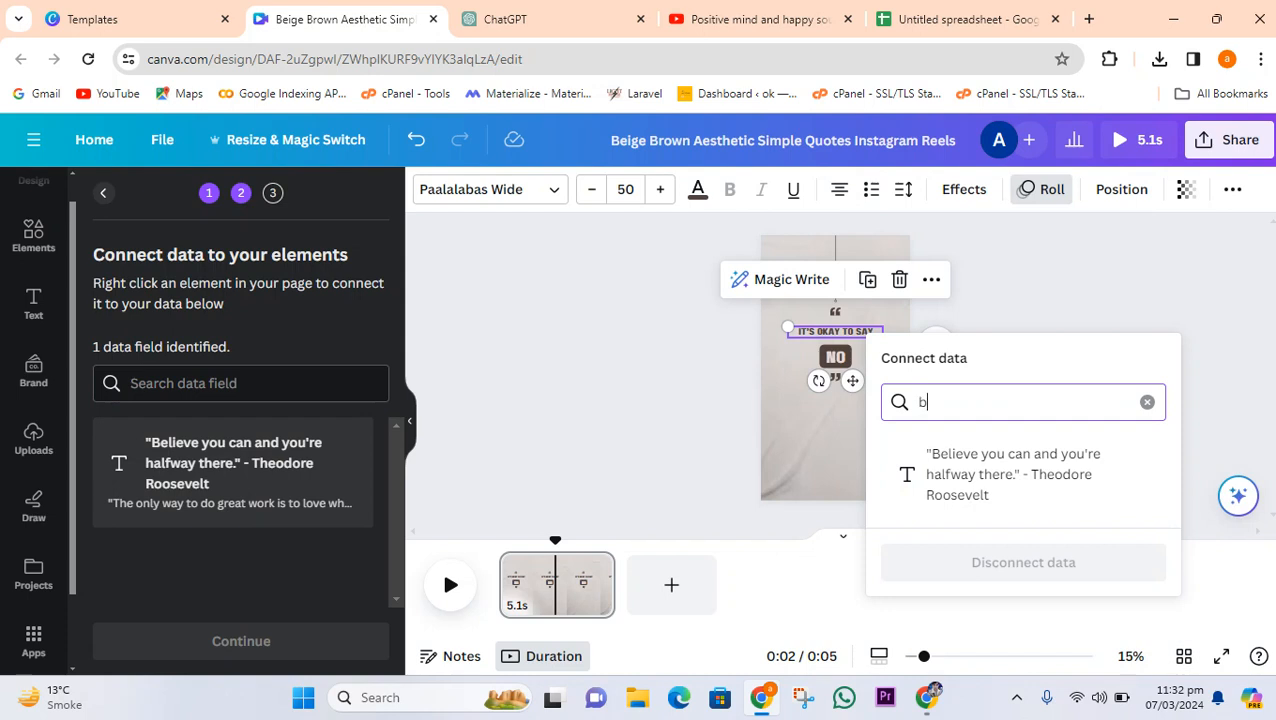
key("BackSpace")
key("Escape")
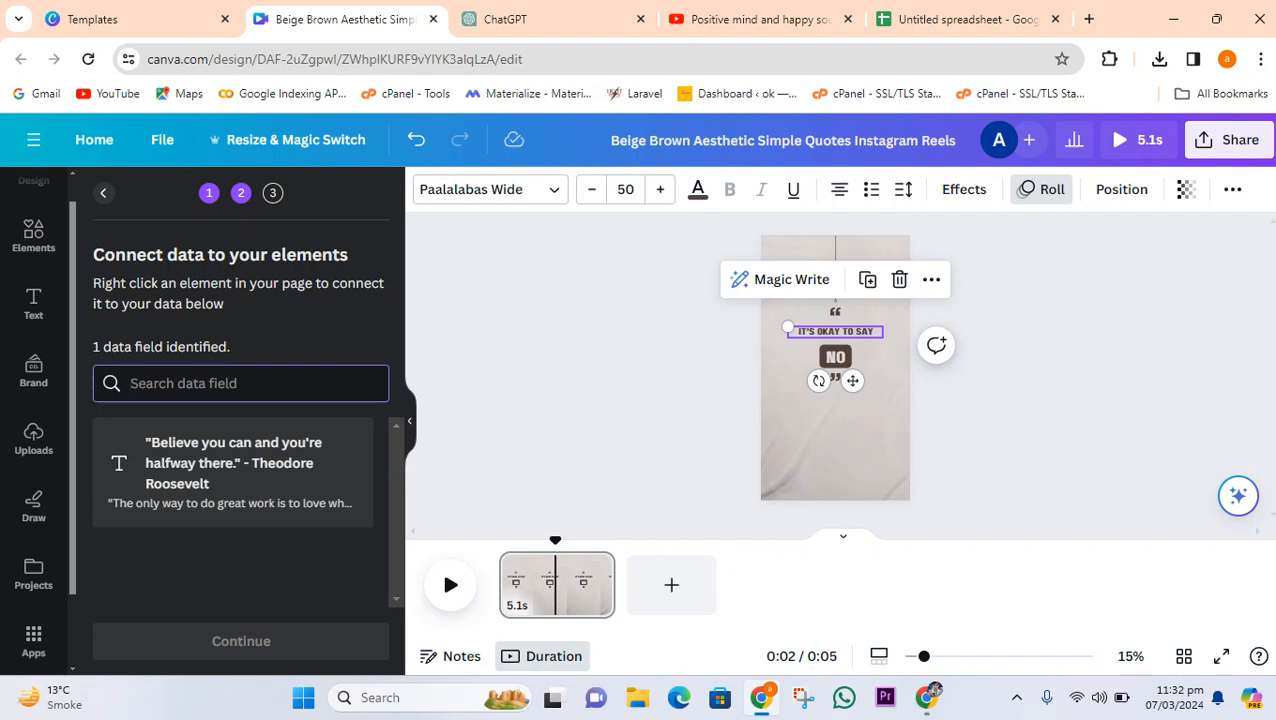
- Search the imported data fields for "be" and "cs", clearing the search each time
type("be")
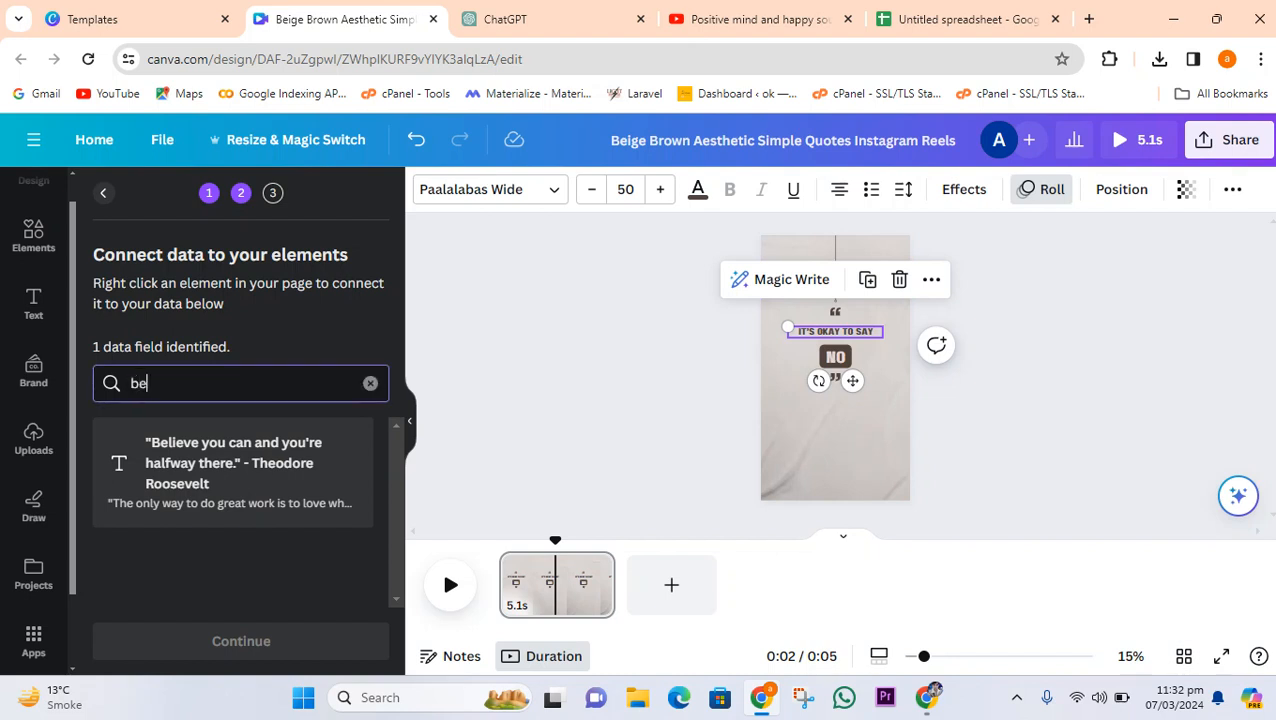
key("BackSpace")
key("BackSpace")
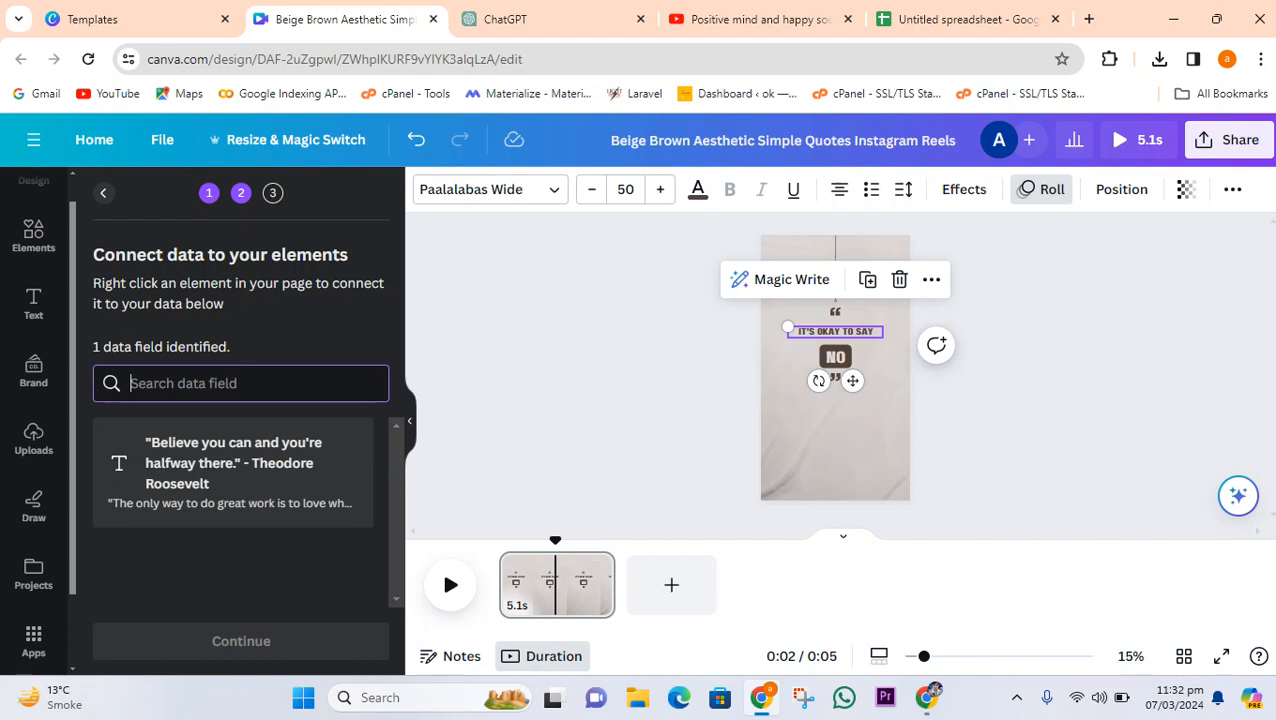
type("cs")
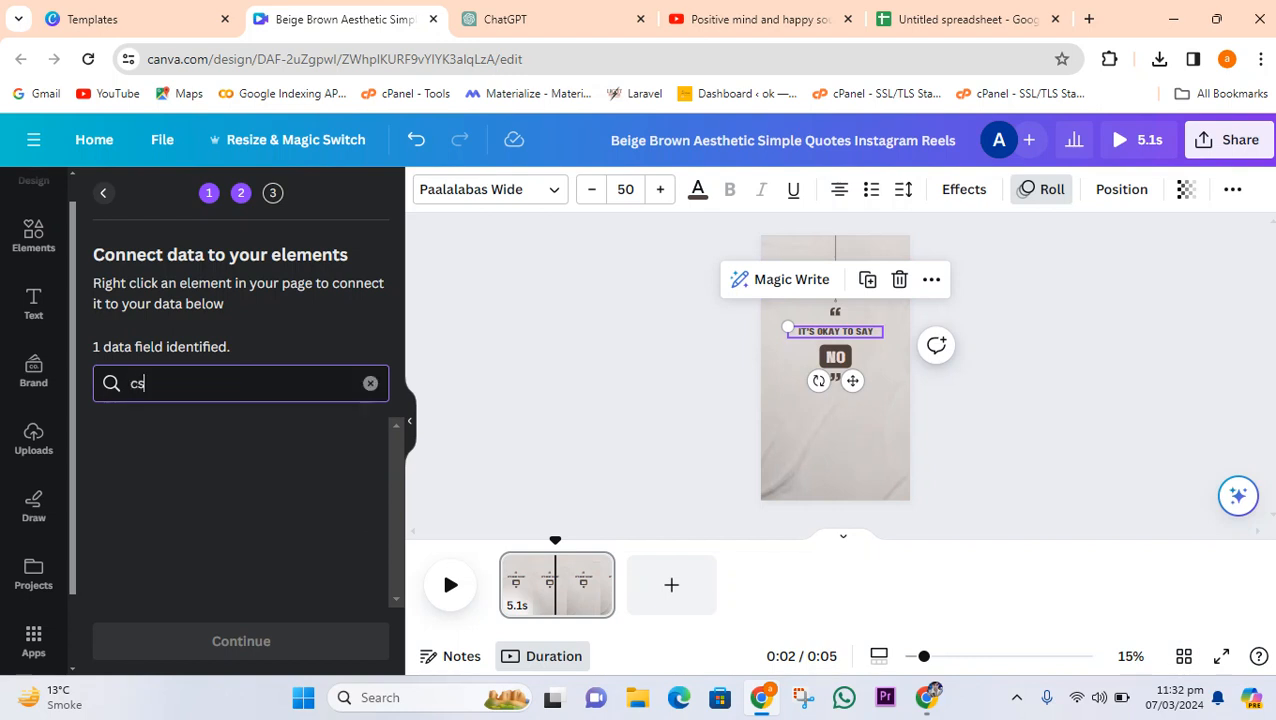
key("BackSpace")
key("BackSpace")
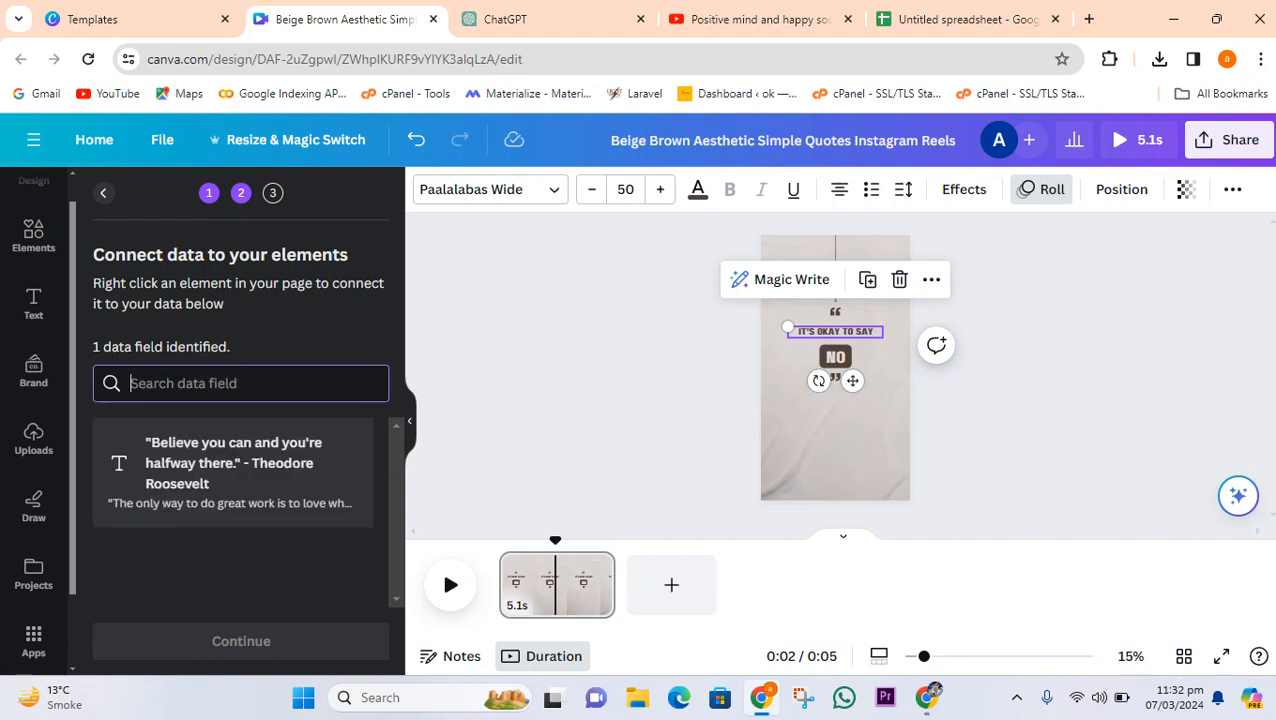
- Return to the Add your data stage of Bulk create and cancel out of a second file upload
left_click(102, 192)
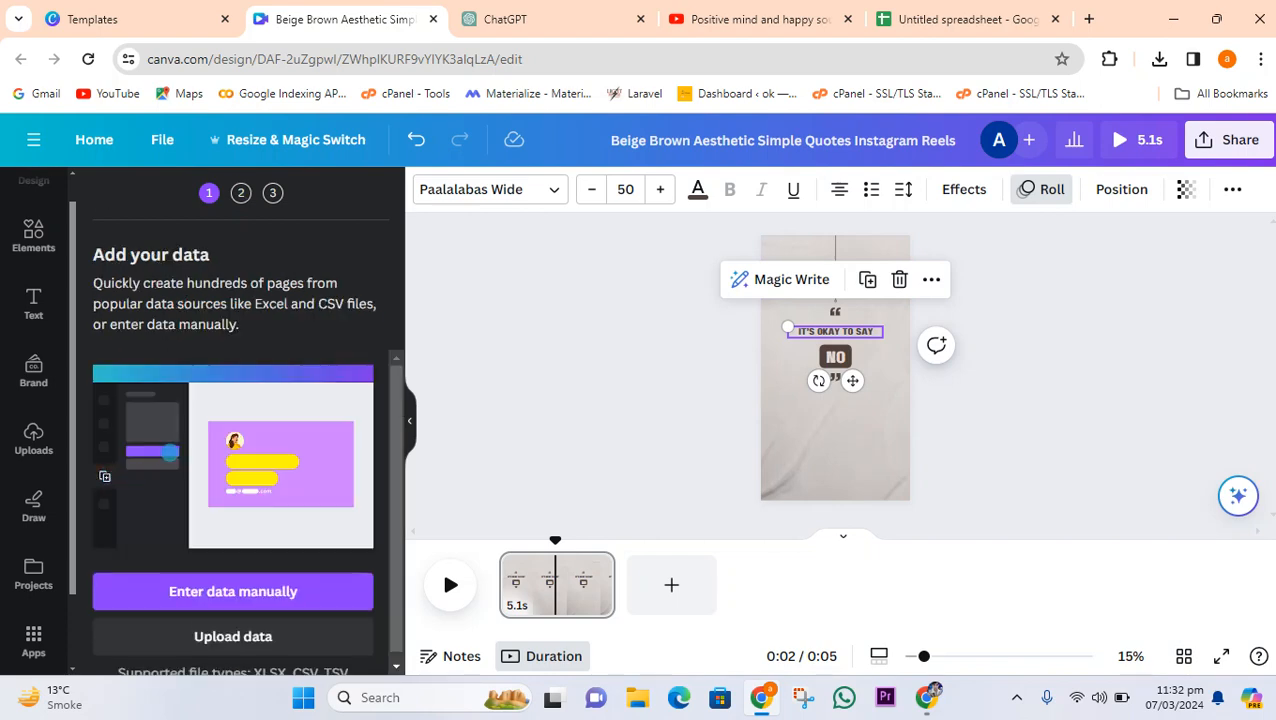
left_click(233, 637)
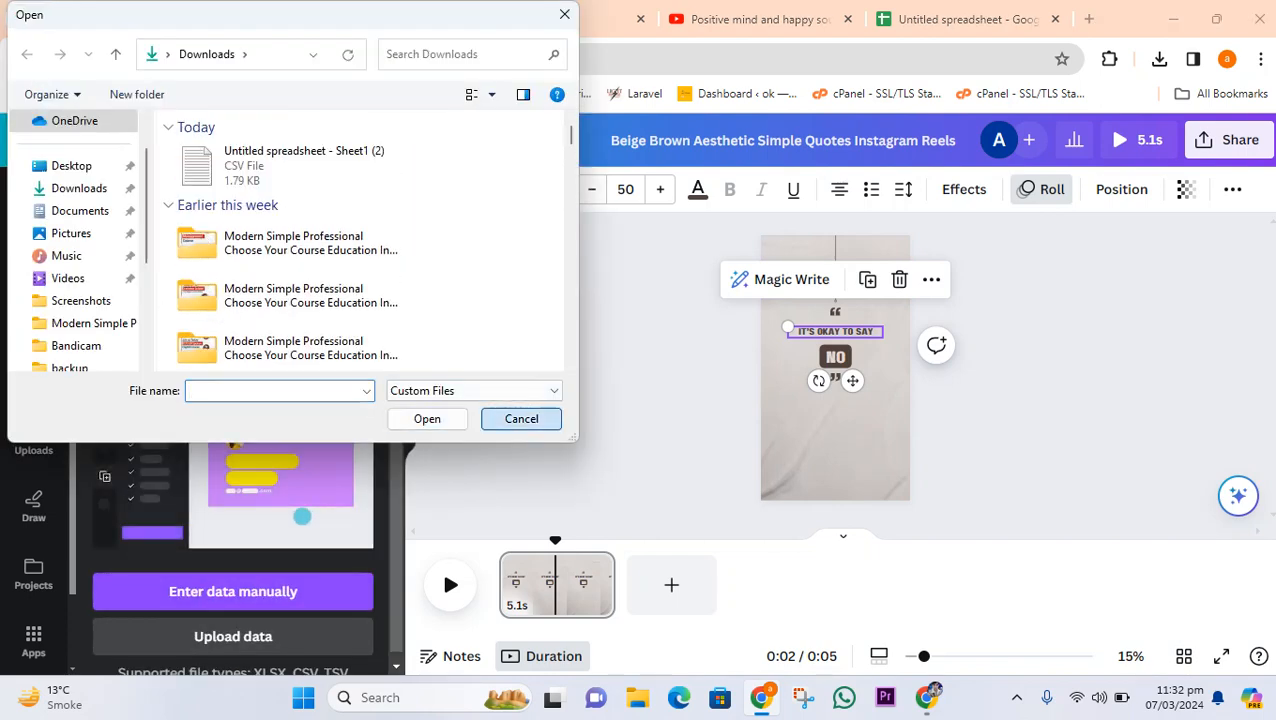
left_click(521, 419)
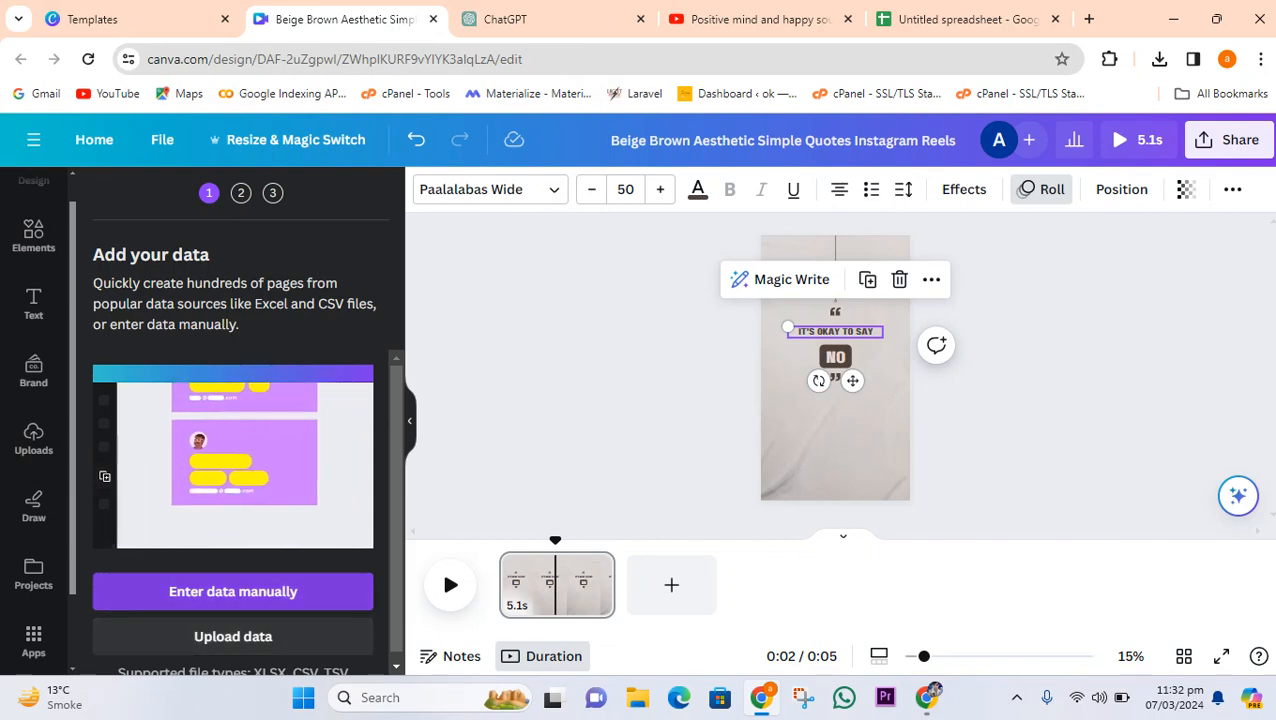
- Enter data manually for Bulk create, pasting the copied quotes into the third column from row 1, and finish the table
left_click(233, 591)
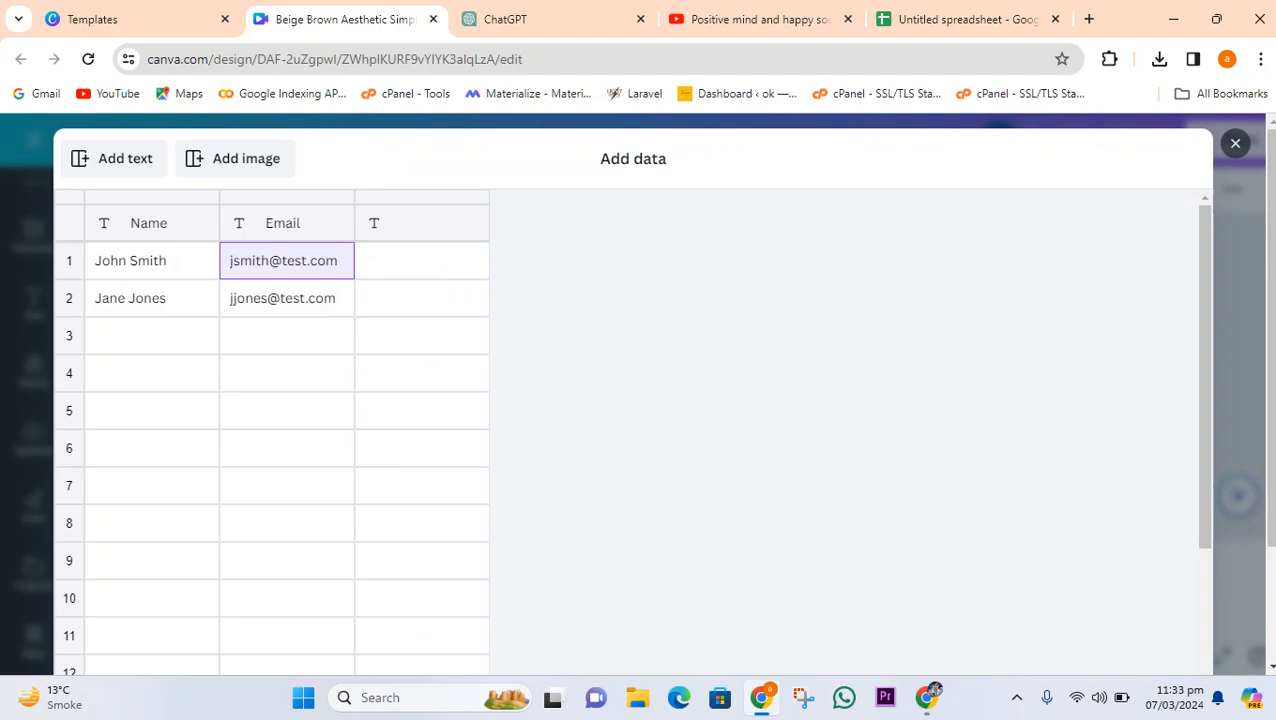
left_click(421, 261)
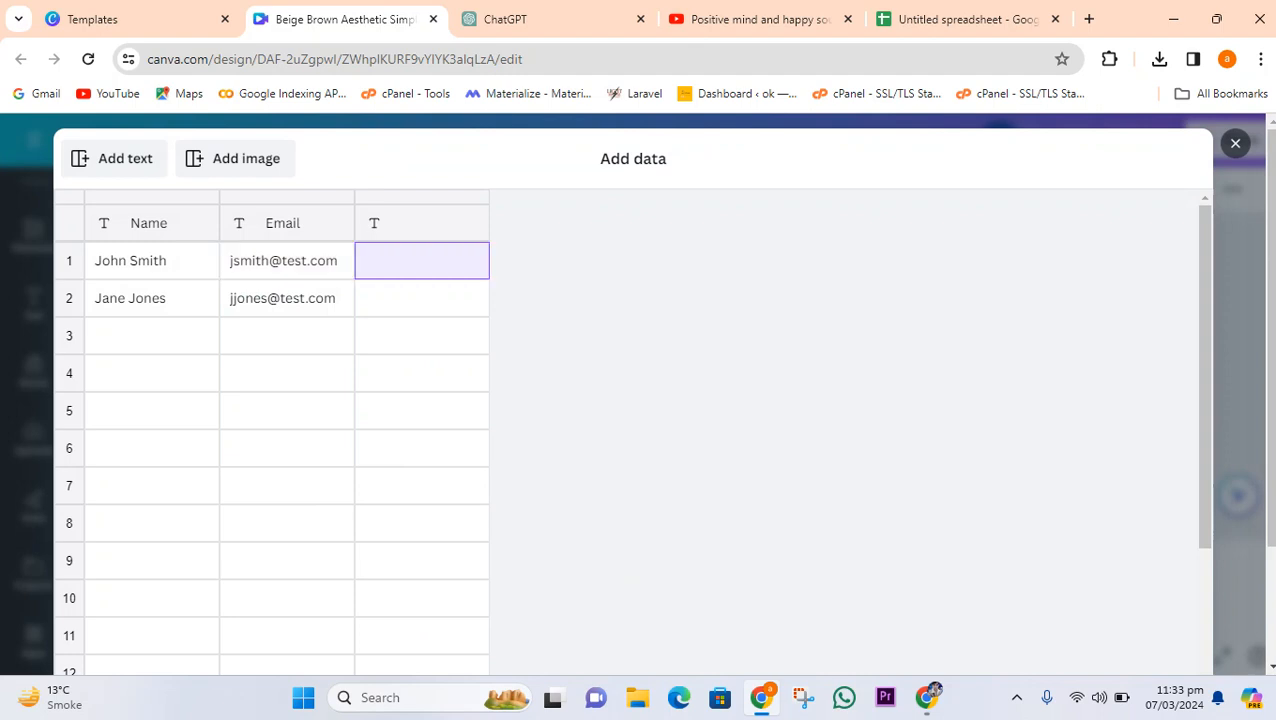
key("ctrl+v")
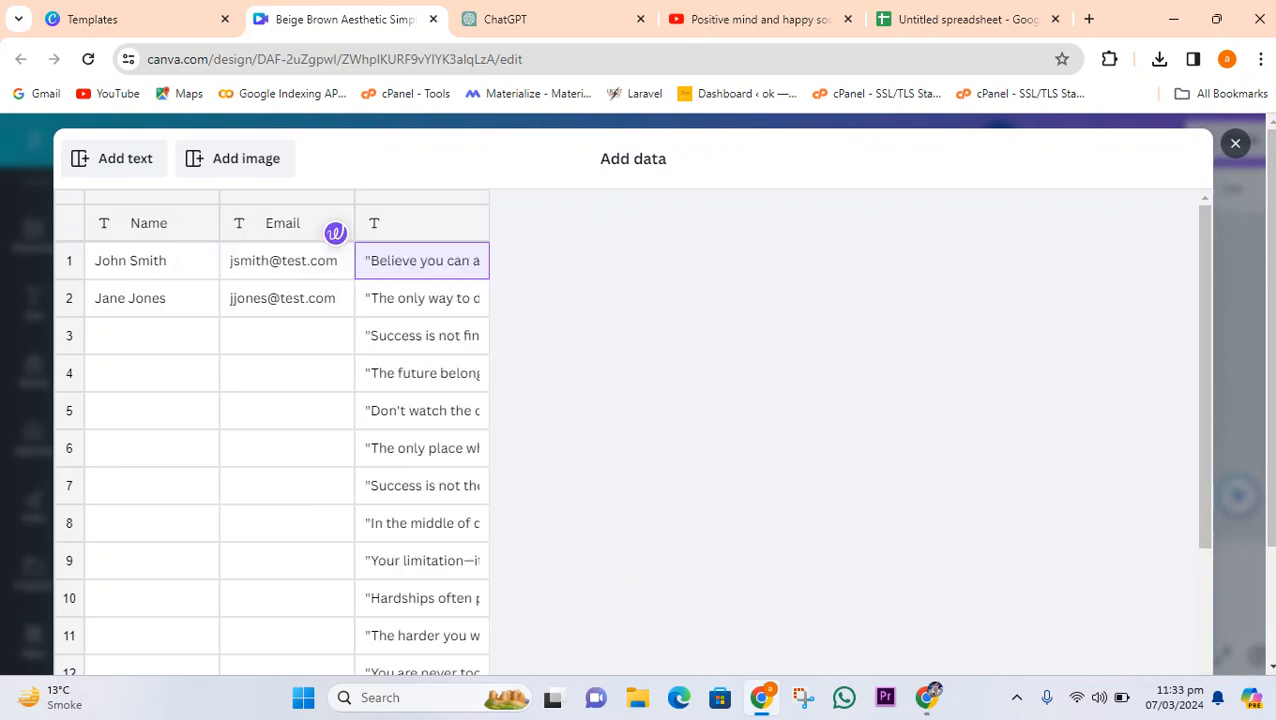
scroll(272, 430, "down", 3)
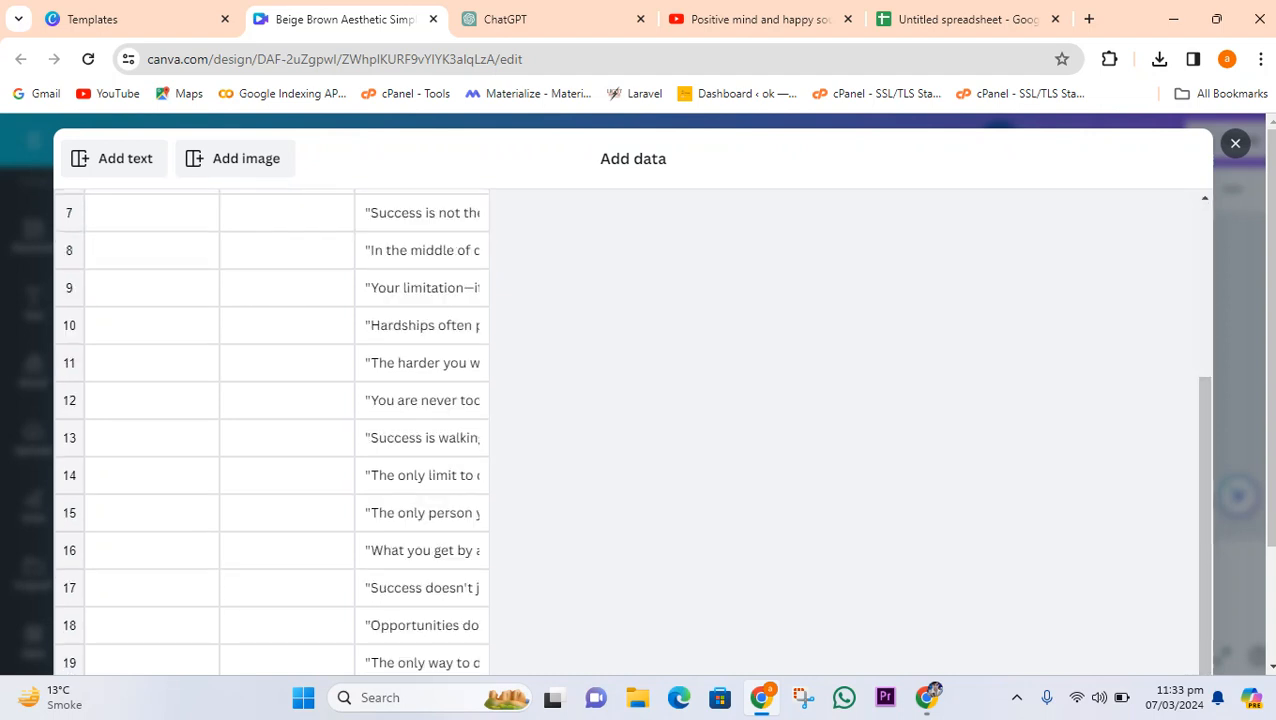
scroll(633, 390, "down", 2)
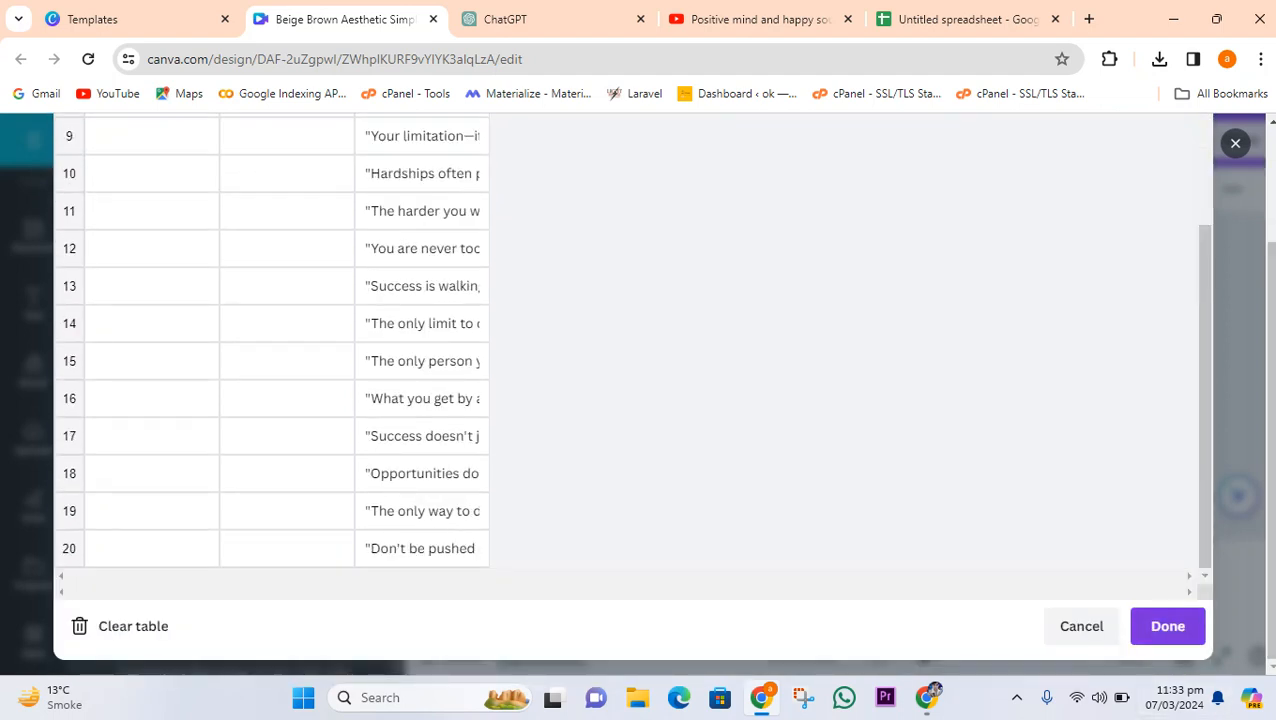
left_click(1167, 626)
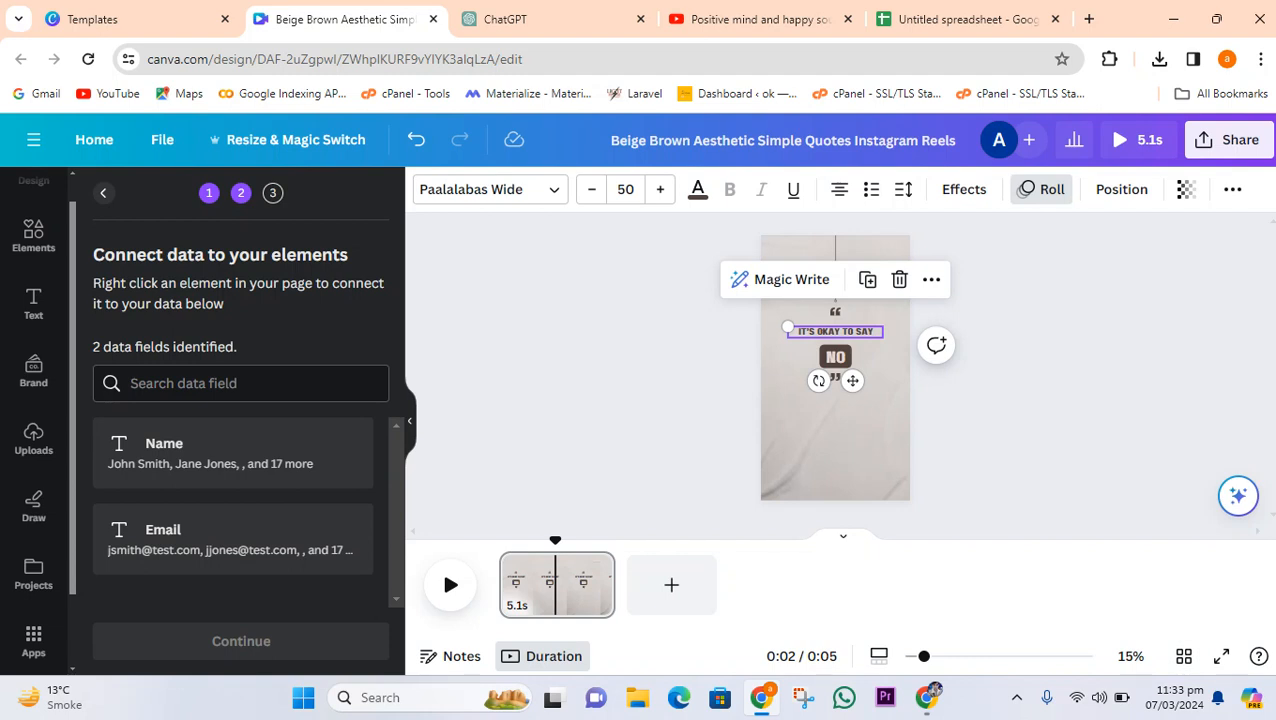
- Connect the "IT'S OKAY TO SAY" text to the Name data field and generate 20 designs from all rows
right_click(872, 331)
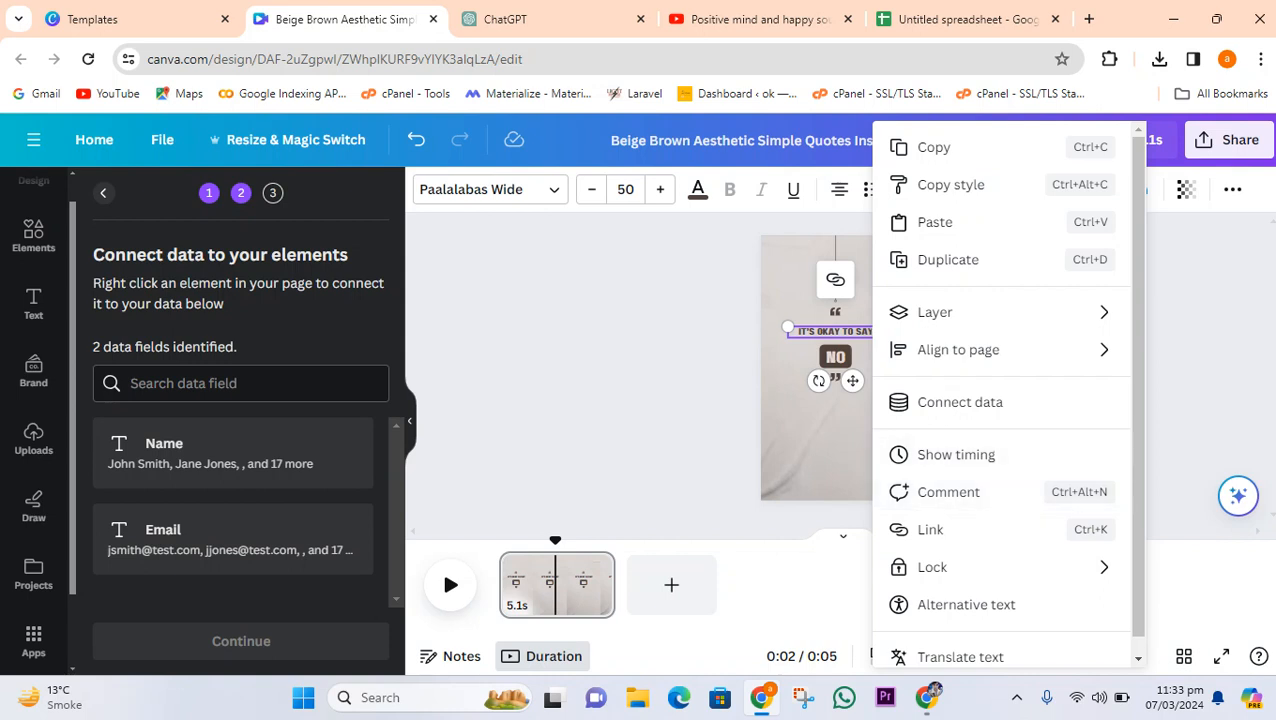
left_click(960, 401)
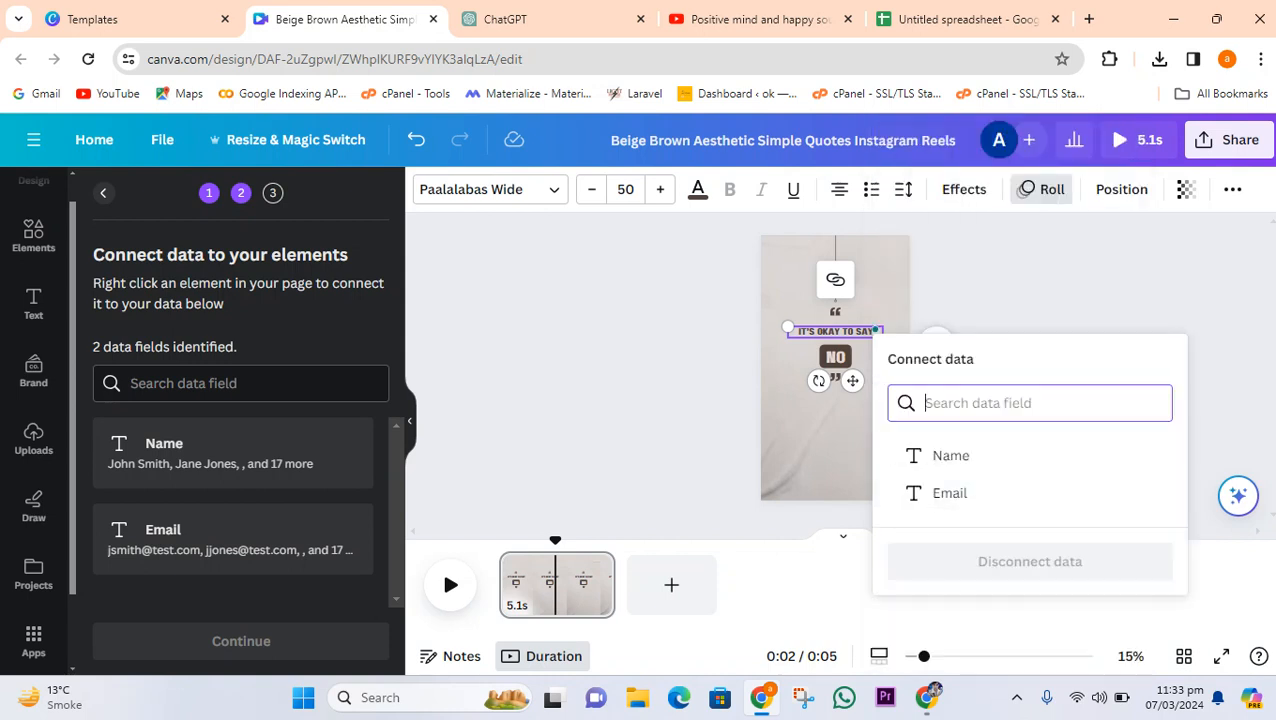
left_click(950, 455)
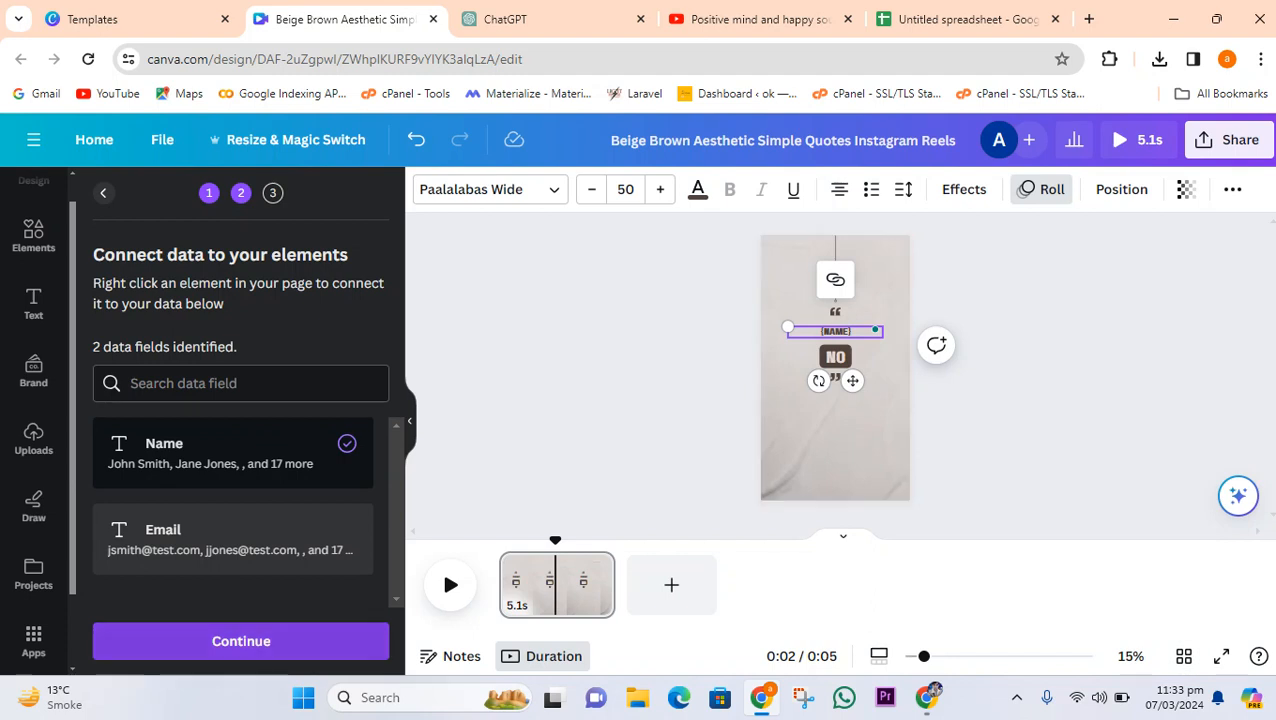
left_click(241, 641)
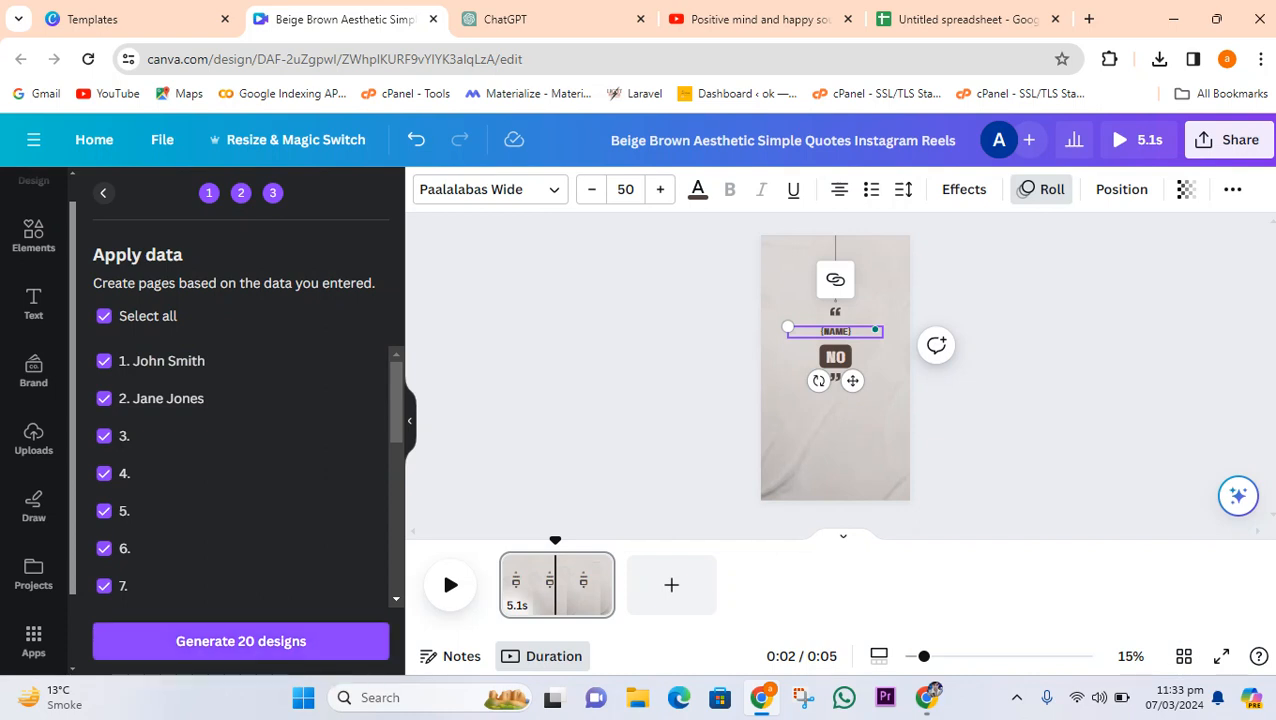
left_click(241, 641)
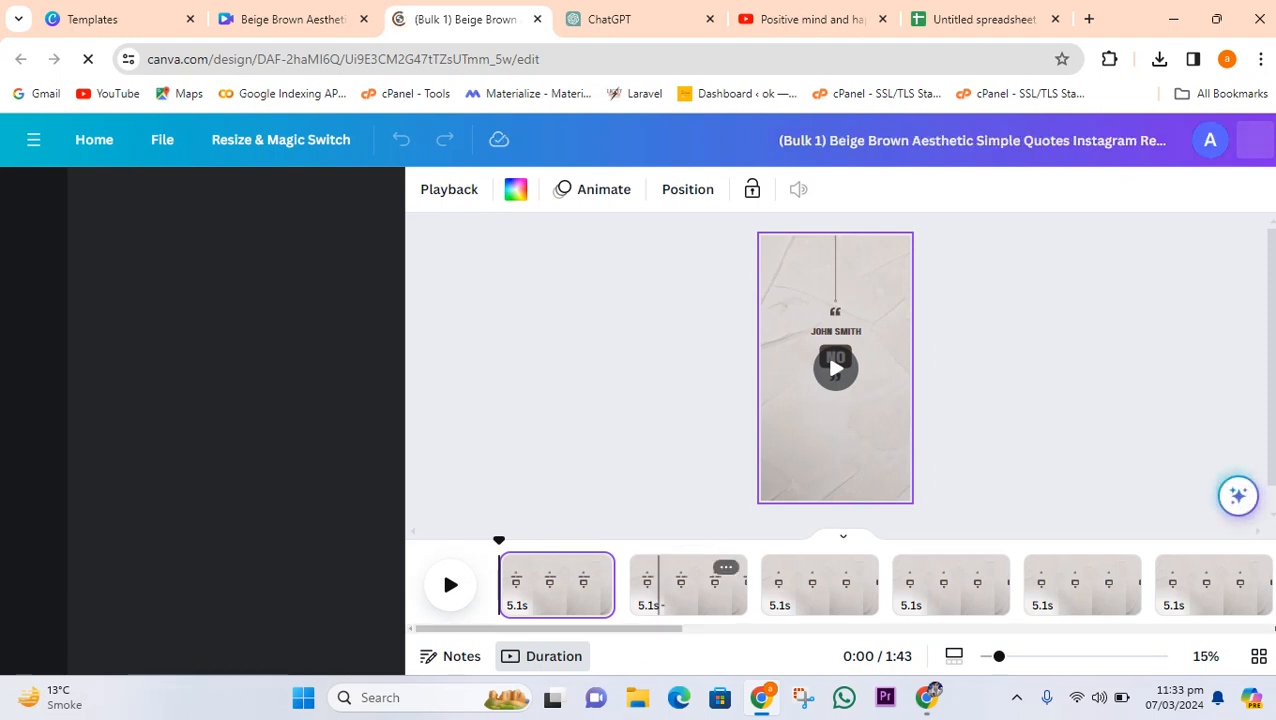
- Play the generated bulk design from its second page to check the pages, then close that design
left_click(659, 588)
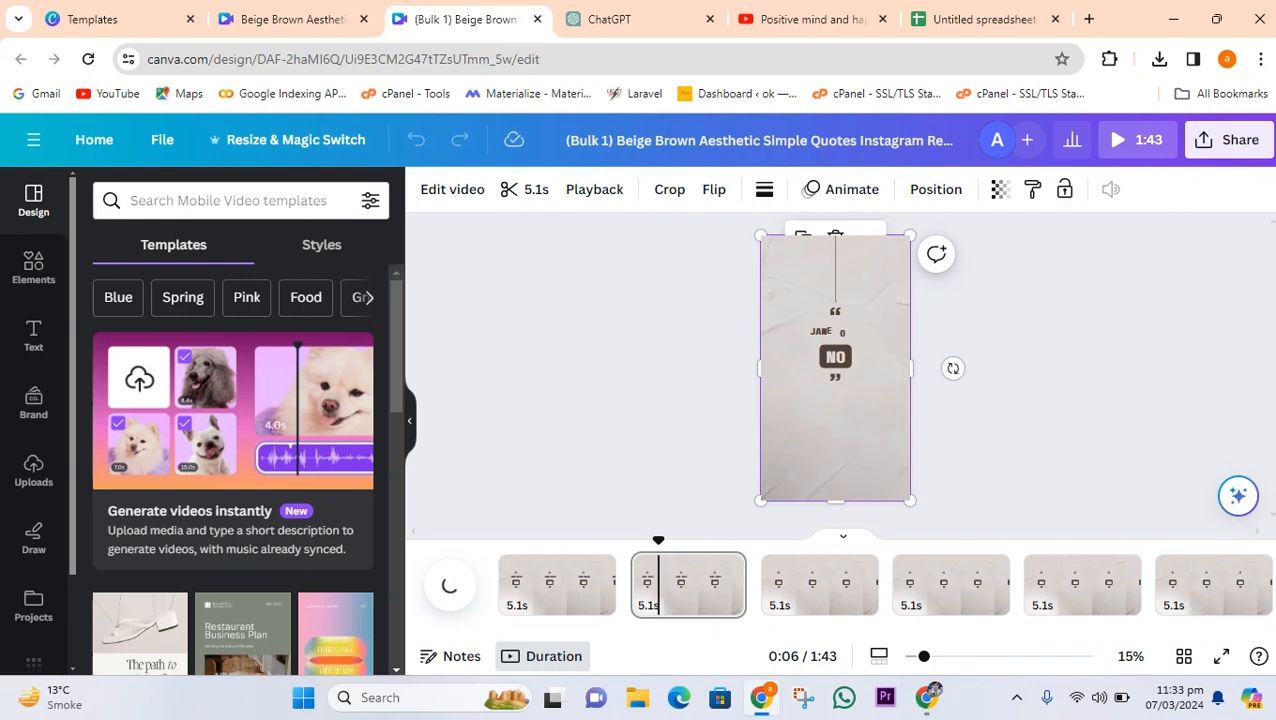
key("space")
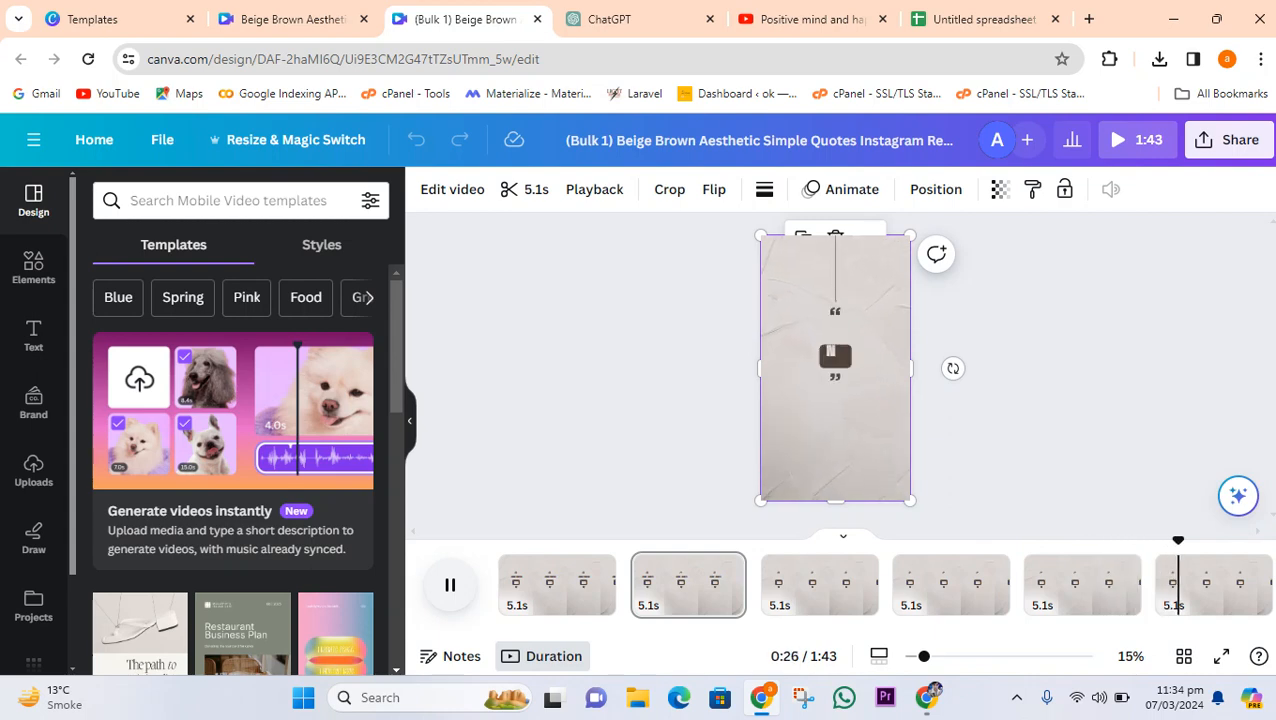
left_click(443, 572)
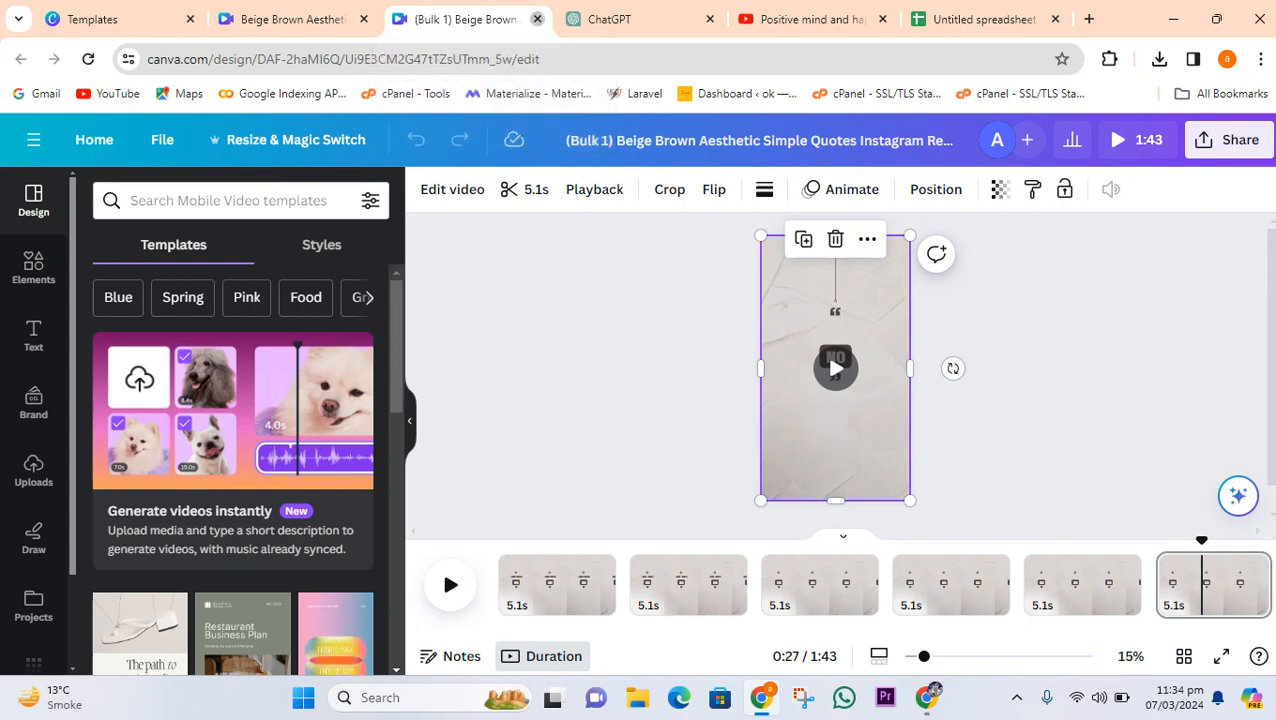
left_click(537, 19)
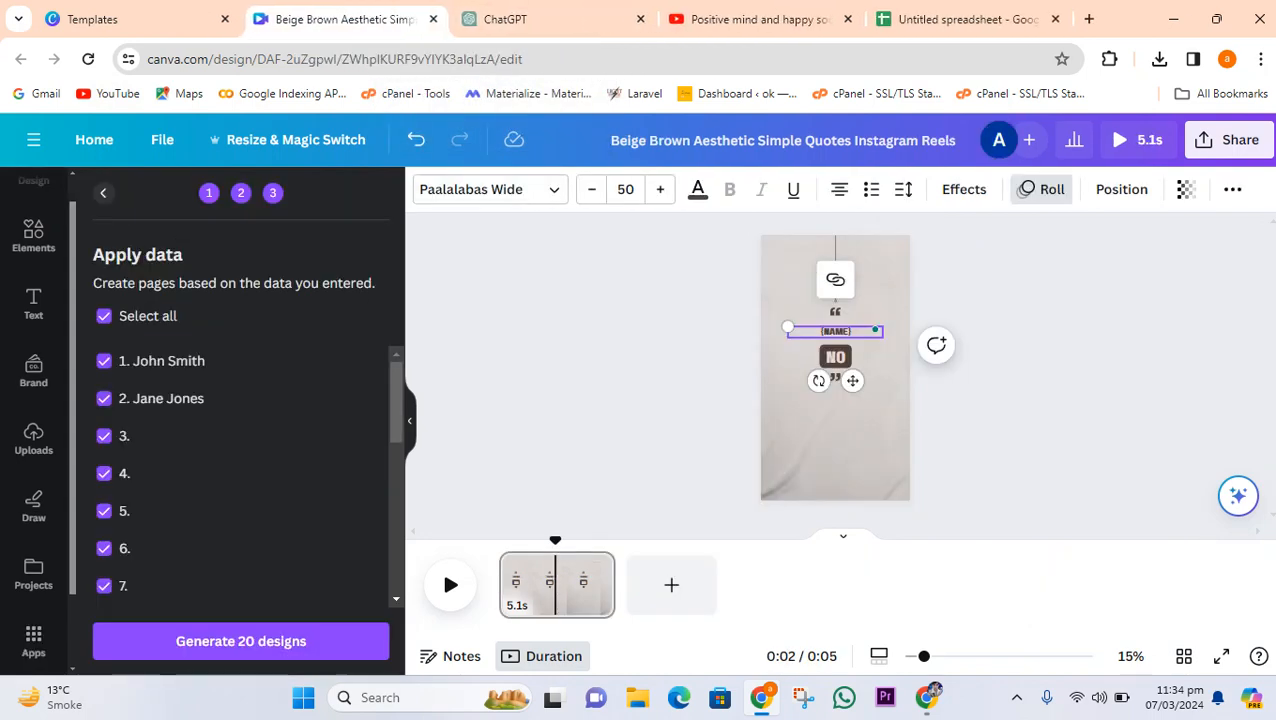
- Return from Apply data to the Connect data stage and delete the Name placeholder text from the template page
scroll(240, 470, "down", 5)
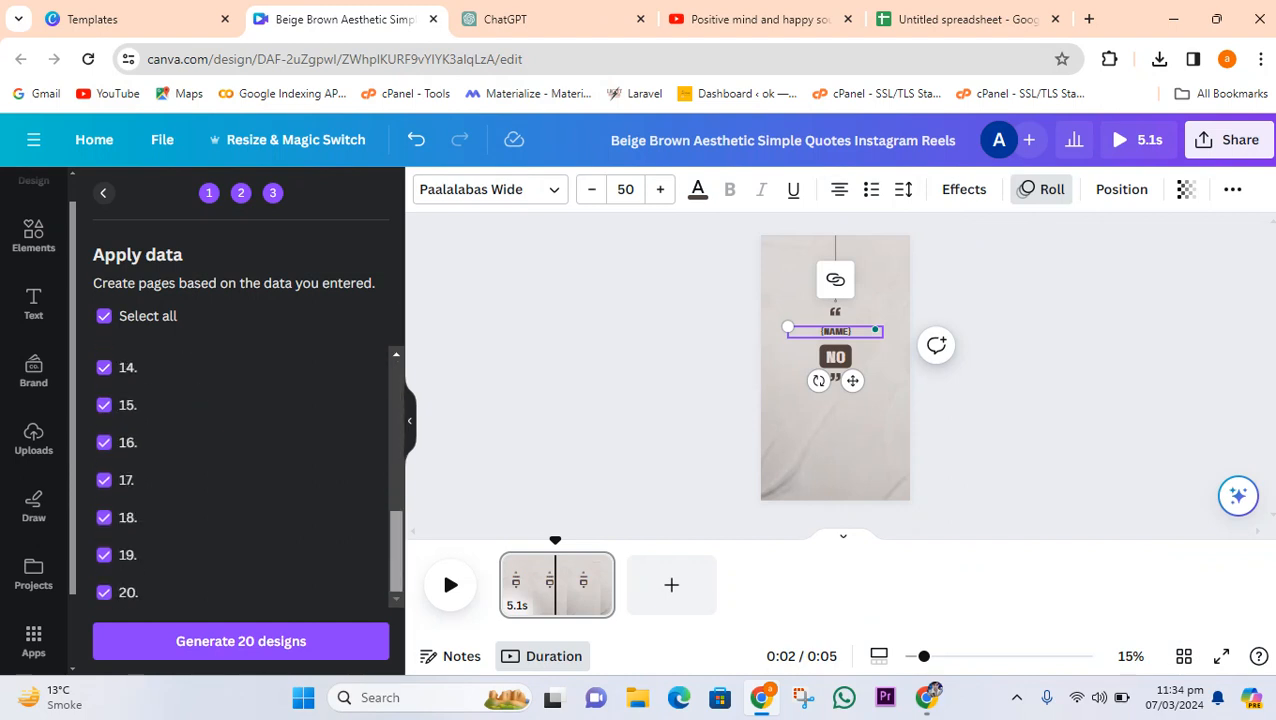
scroll(240, 470, "up", 5)
left_click(103, 193)
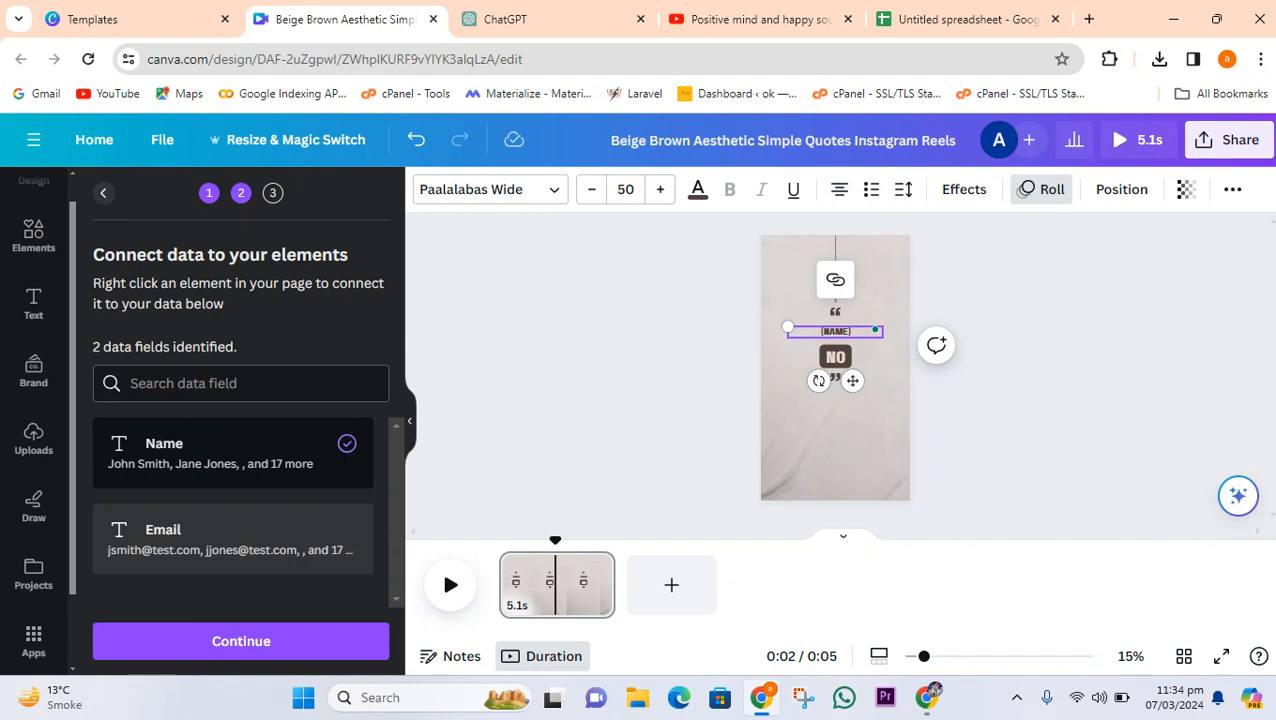
left_click(640, 400)
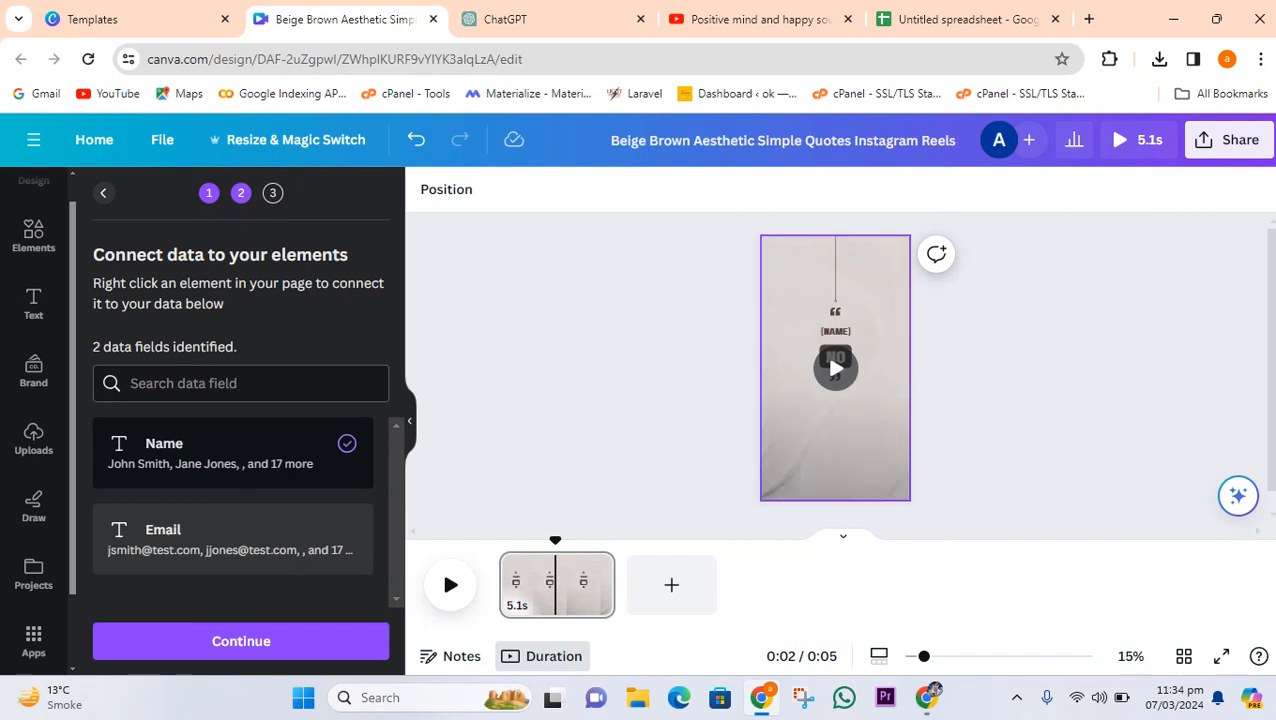
double_click(836, 331)
key("BackSpace")
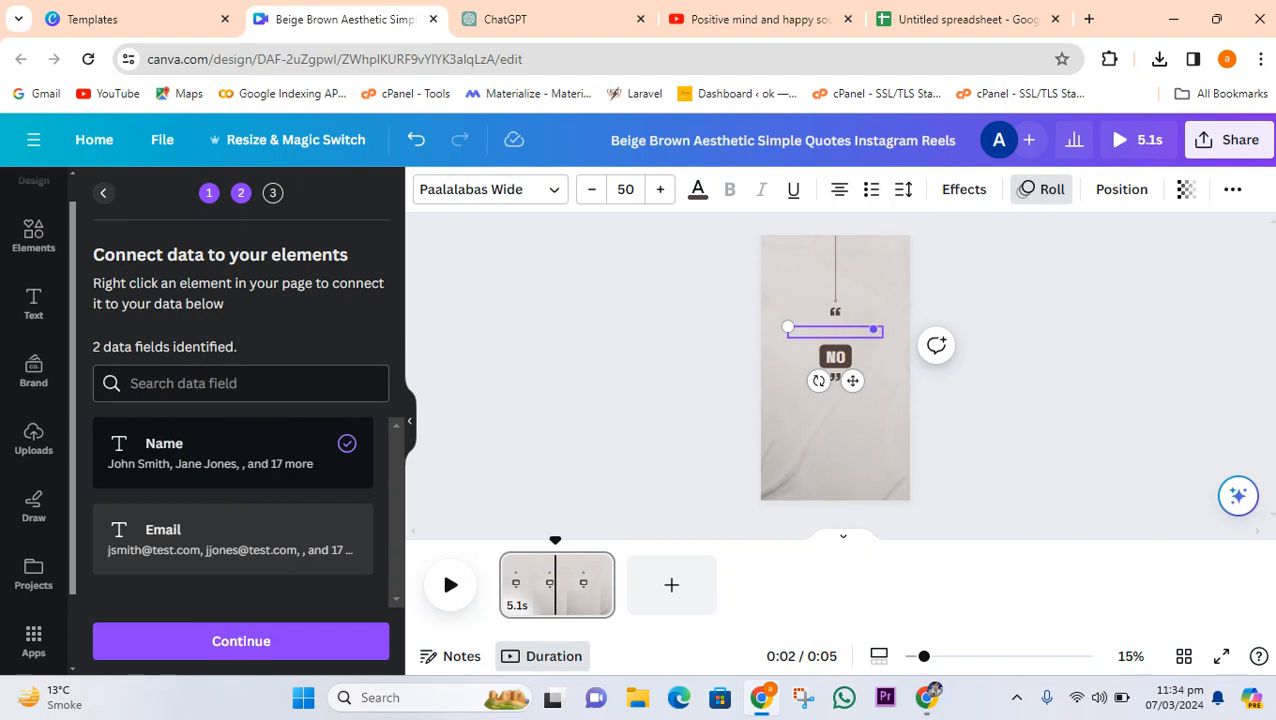
- Generate the 20 designs again from all rows, check page 5 of the result, and close the generated design
left_click(241, 641)
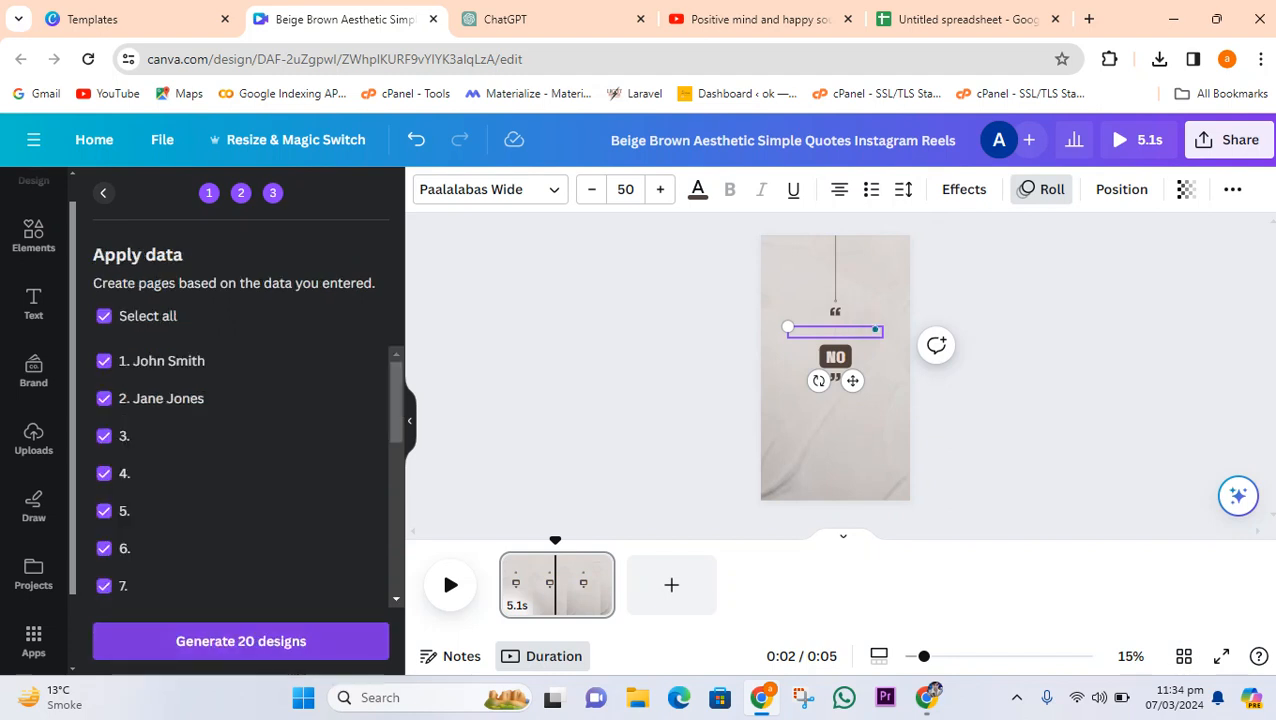
left_click_drag(396, 401, 396, 548)
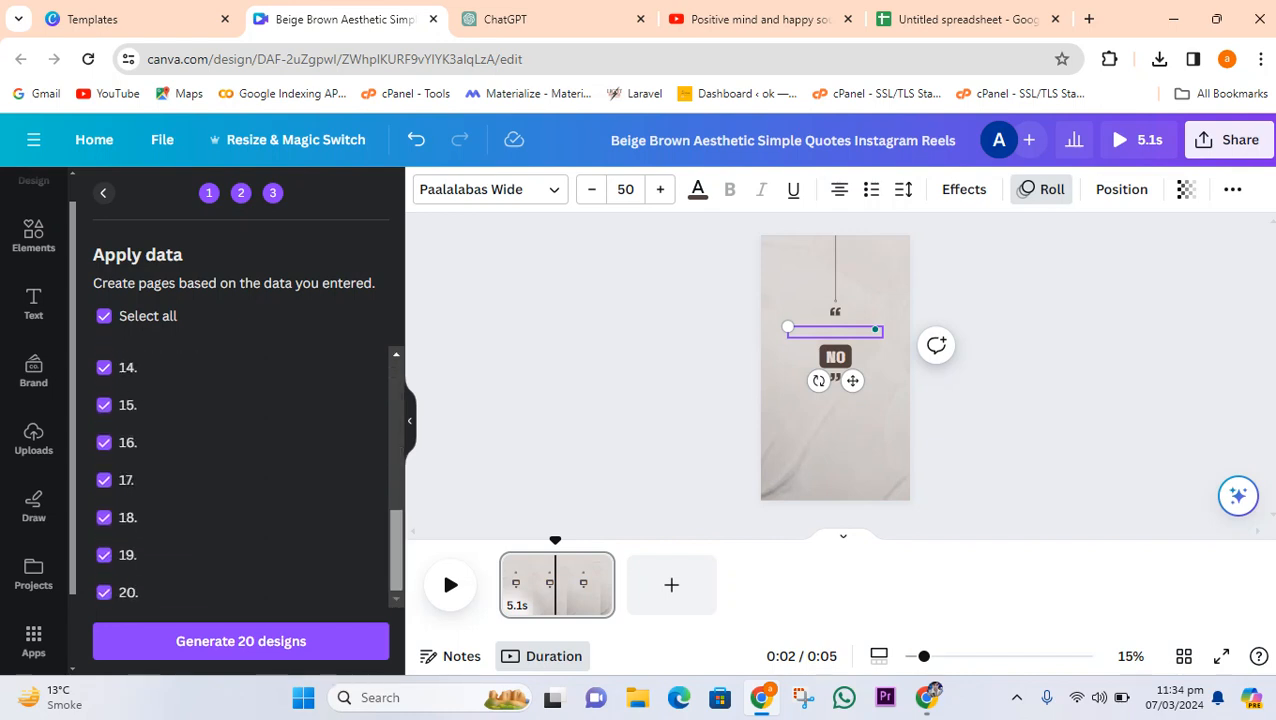
left_click(241, 641)
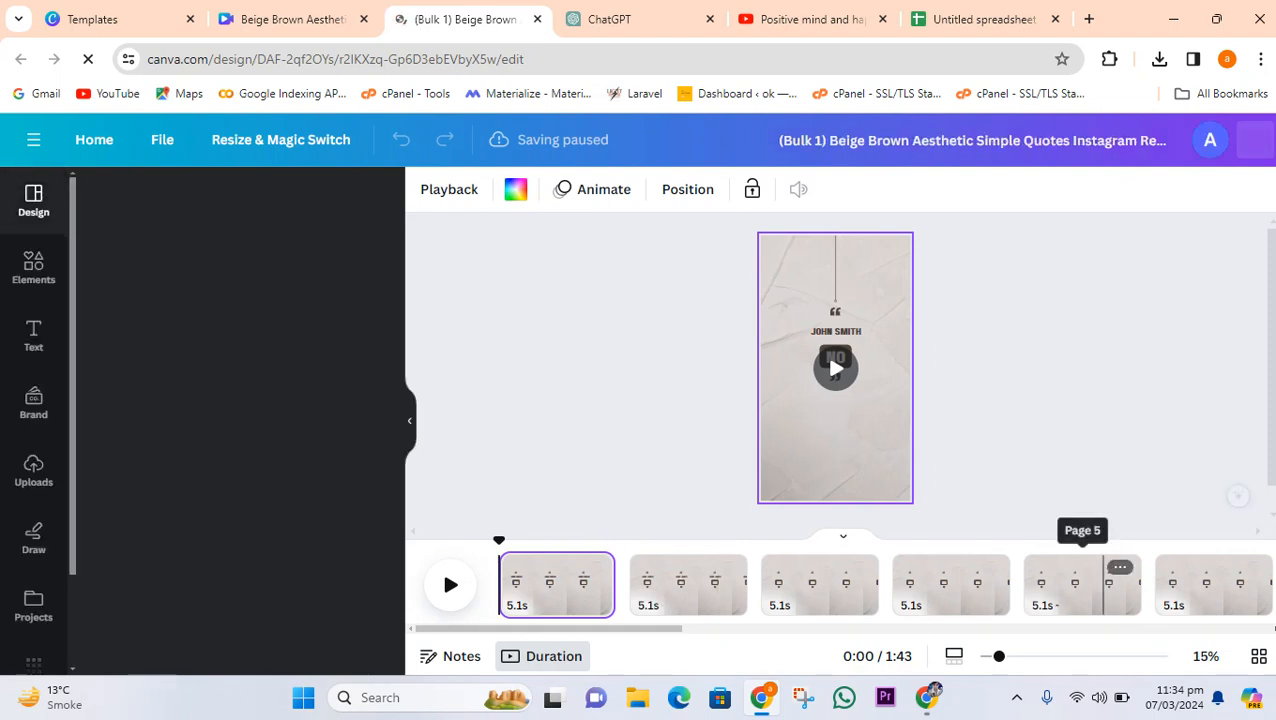
left_click(1095, 580)
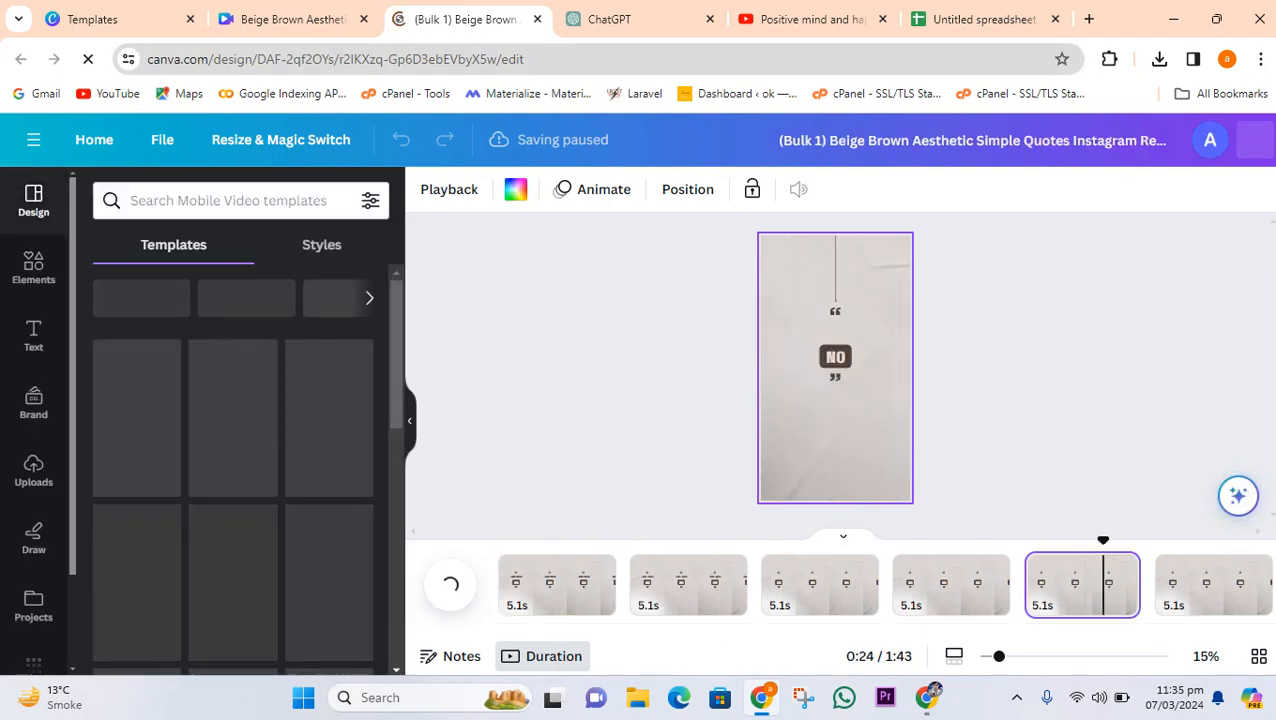
left_click(291, 19)
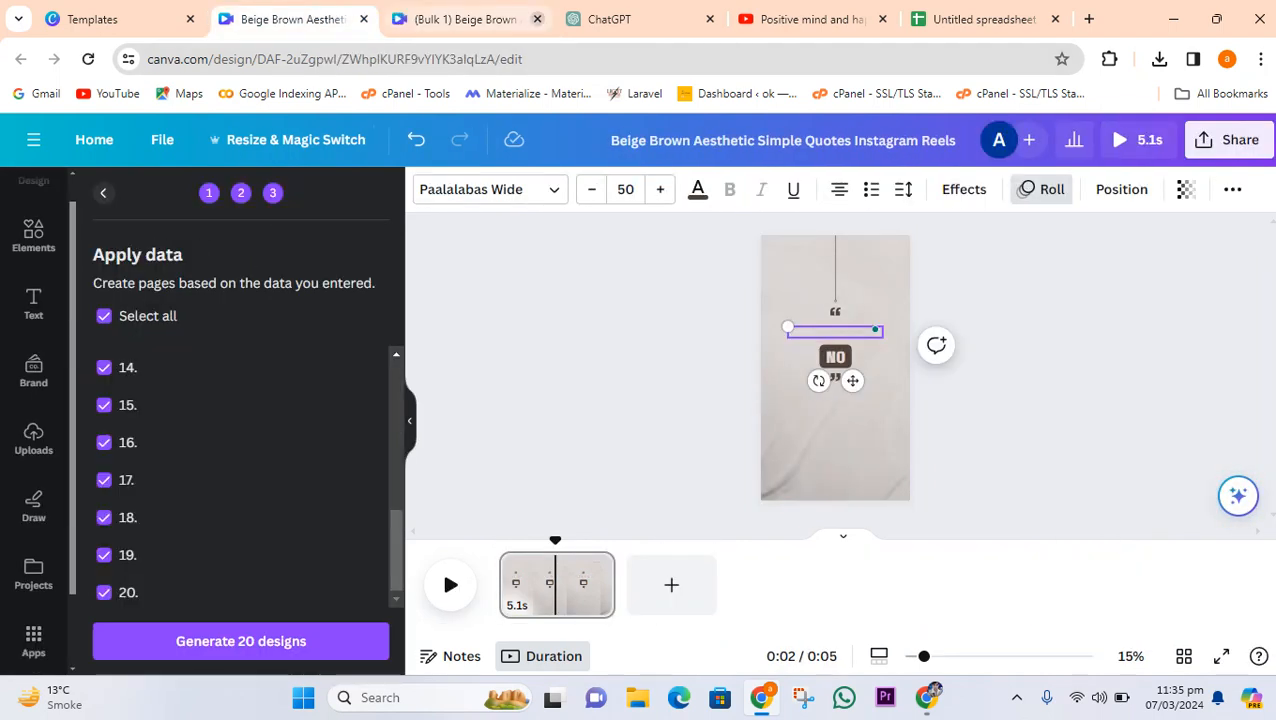
left_click(537, 19)
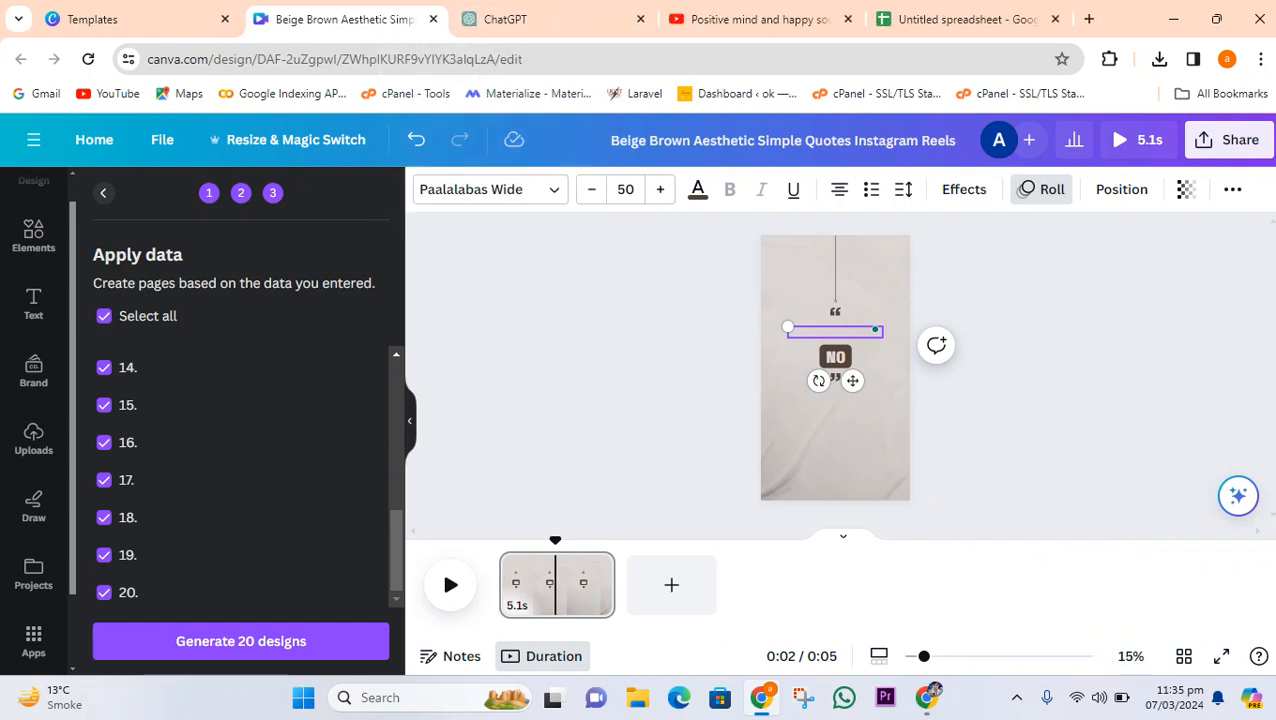
- Go back to the manual data table and clear the two sample entries in the Email column
left_click(103, 192)
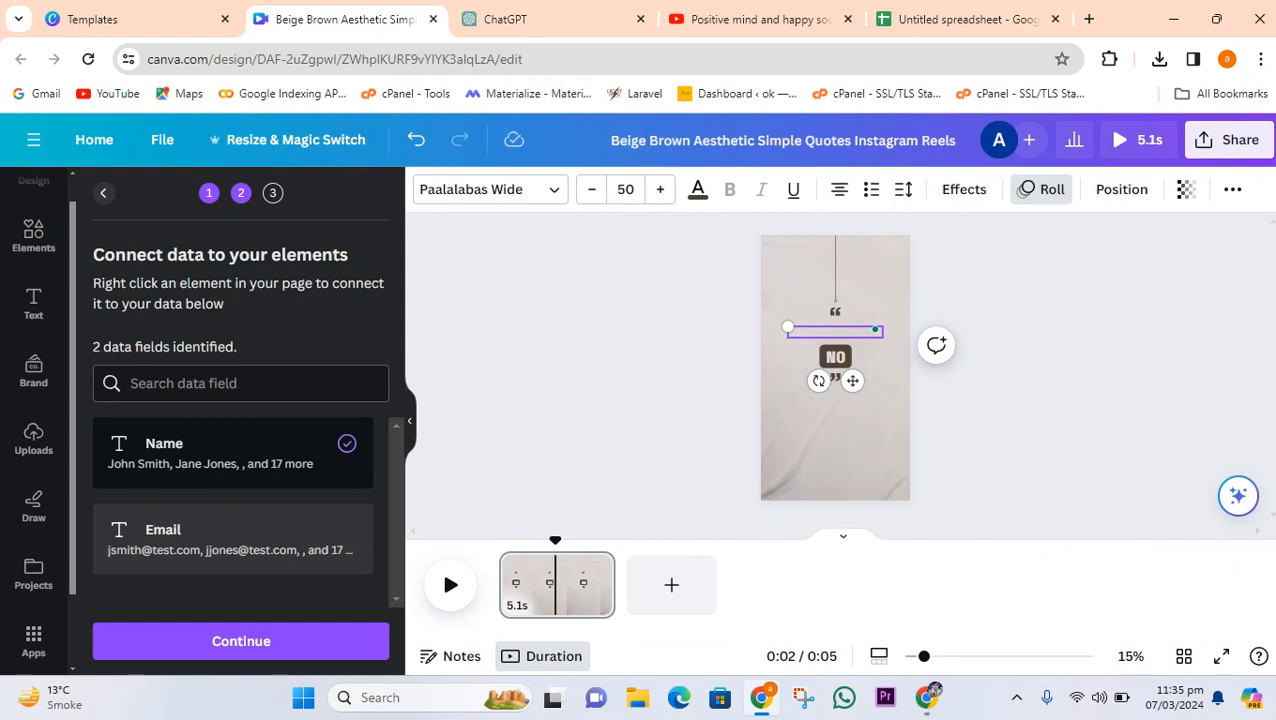
left_click(102, 192)
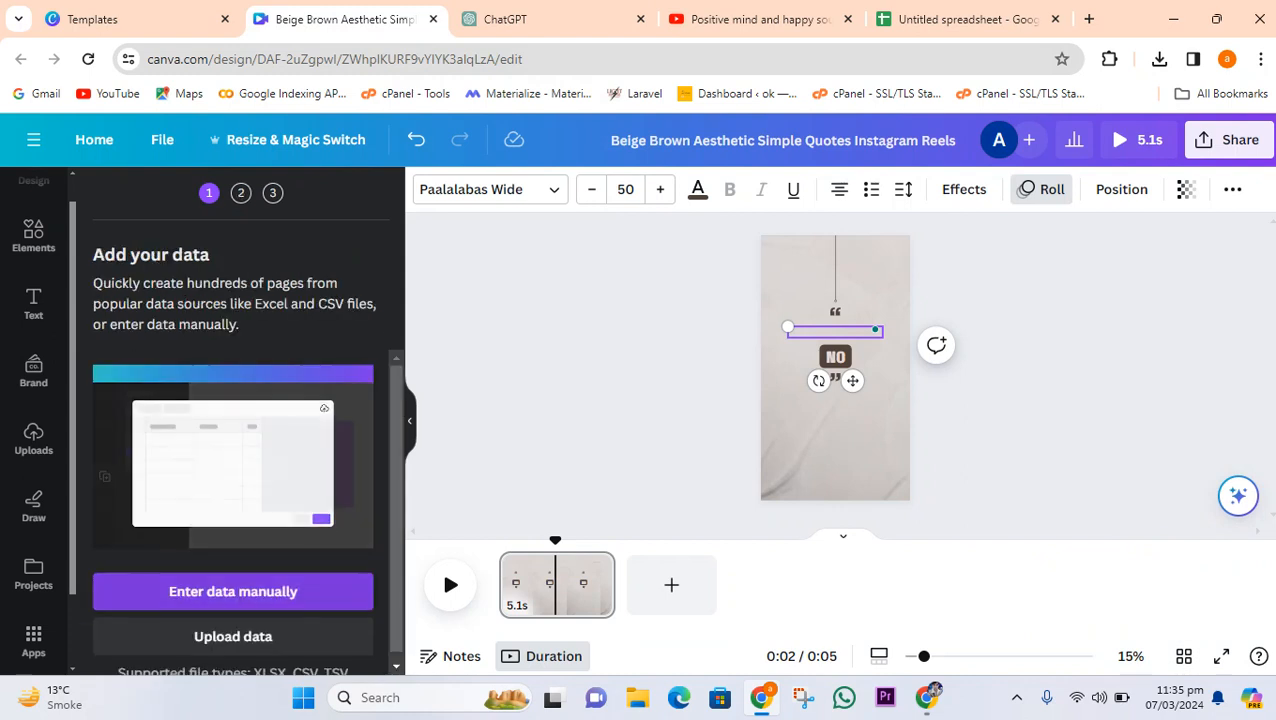
left_click(233, 591)
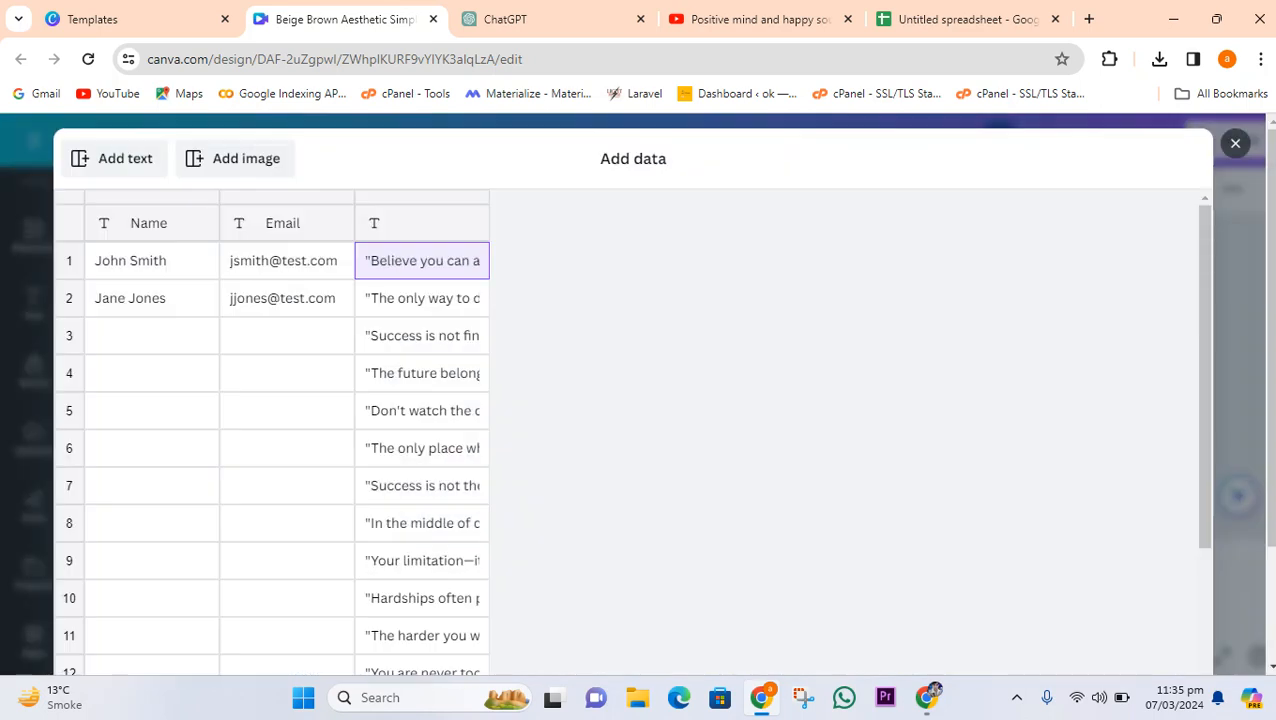
left_click(287, 298)
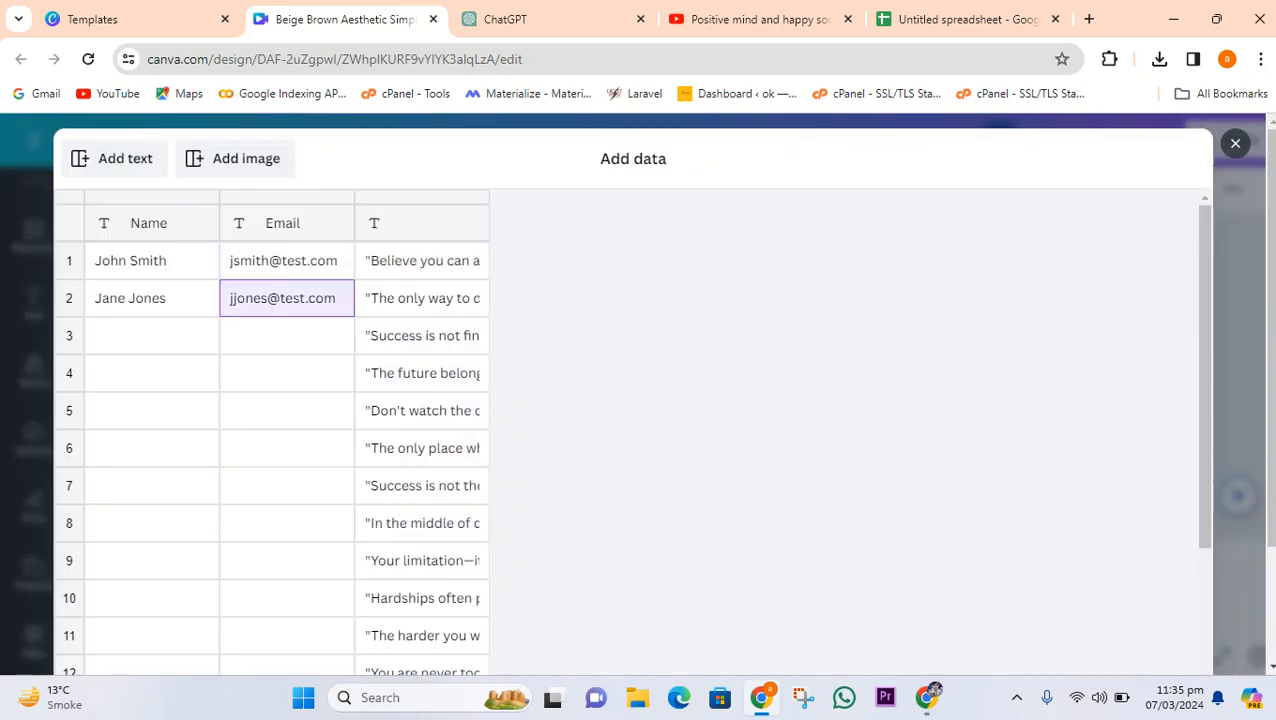
key("BackSpace")
key("BackSpace")
key("BackSpace")
key("BackSpace")
key("BackSpace")
key("BackSpace")
key("BackSpace")
key("BackSpace")
key("BackSpace")
key("BackSpace")
key("BackSpace")
key("BackSpace")
key("BackSpace")
key("BackSpace")
key("BackSpace")
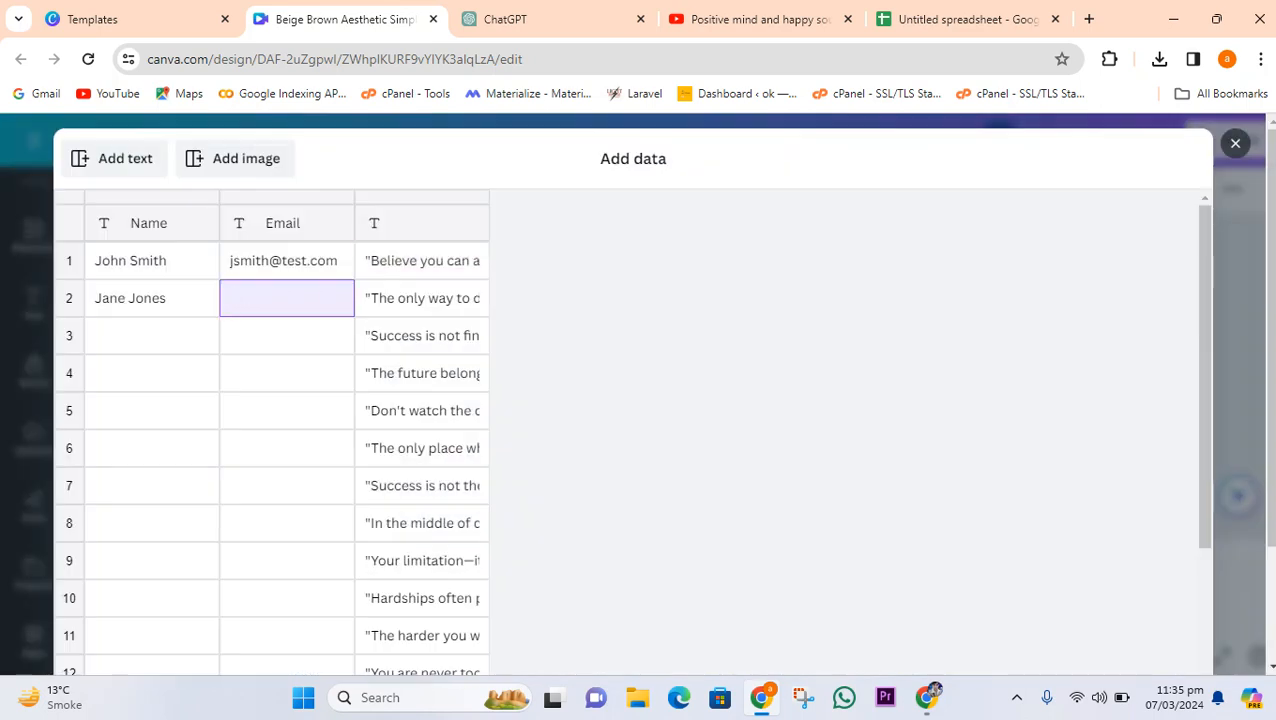
left_click(287, 261)
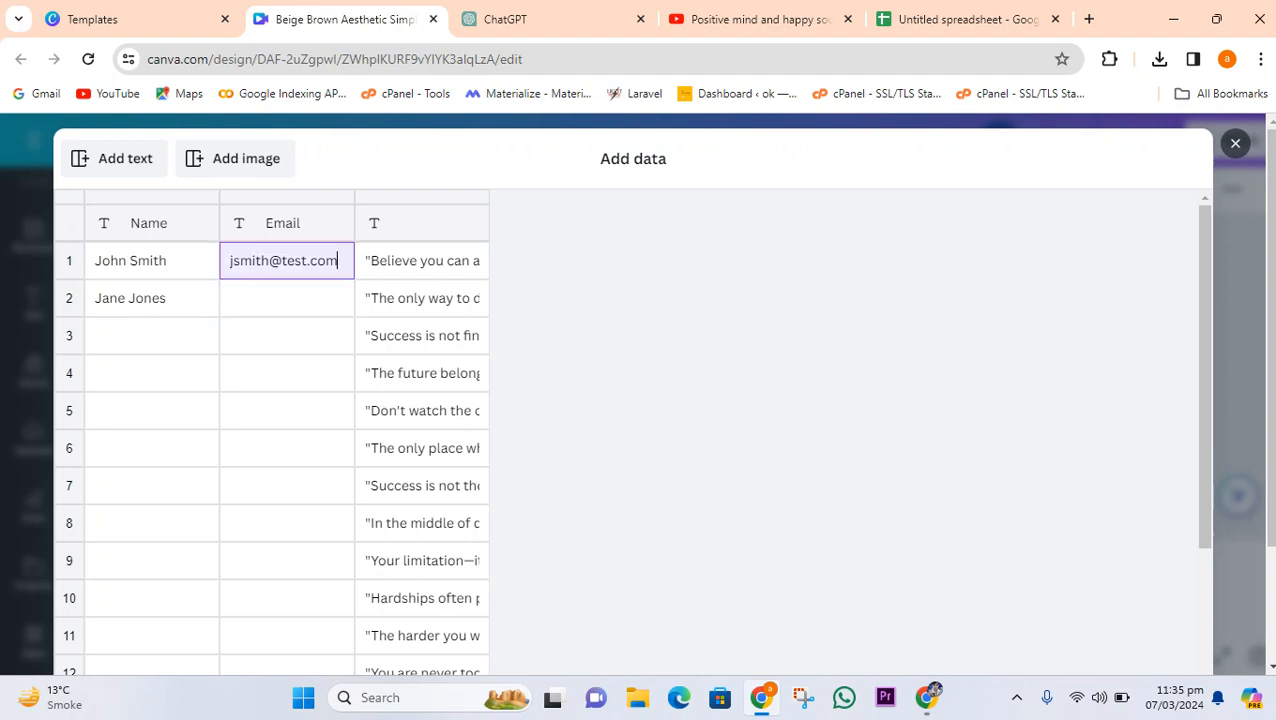
key("BackSpace")
key("BackSpace")
key("BackSpace")
key("BackSpace")
key("BackSpace")
key("BackSpace")
key("BackSpace")
key("BackSpace")
key("BackSpace")
key("BackSpace")
key("BackSpace")
key("BackSpace")
key("BackSpace")
key("BackSpace")
key("BackSpace")
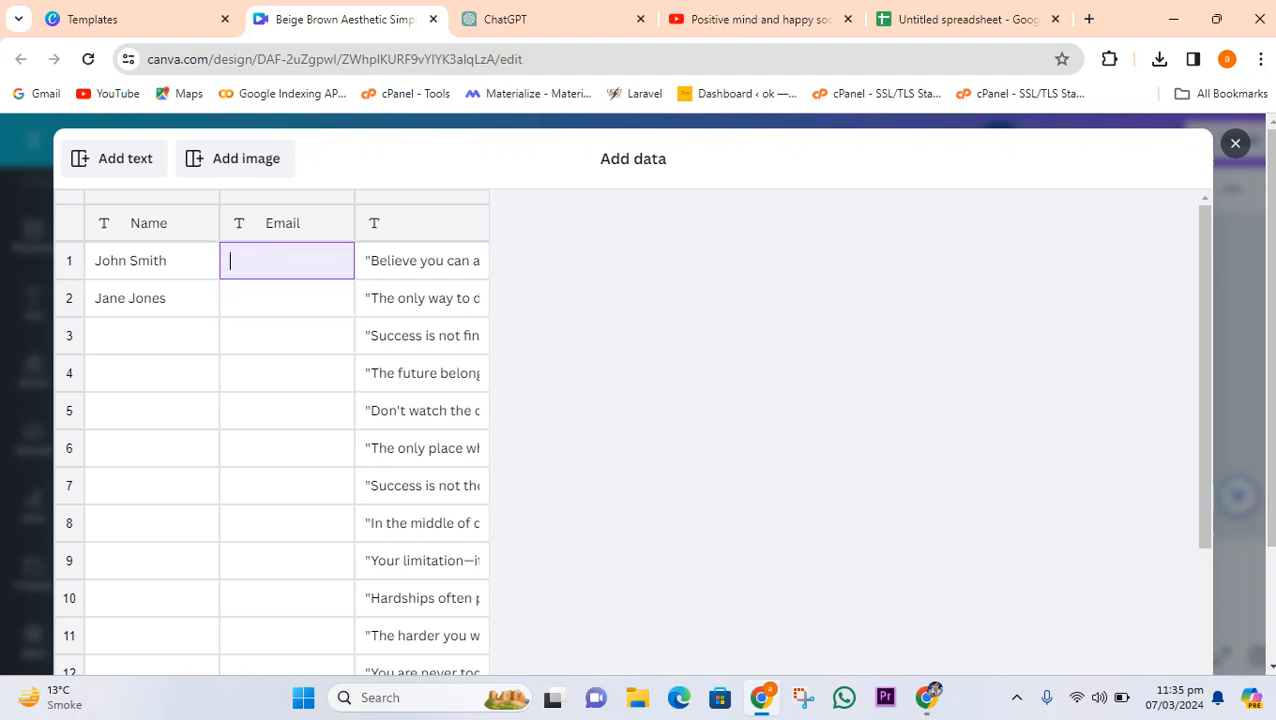
- Clear the two sample entries in the Name column of the data table
left_click(152, 298)
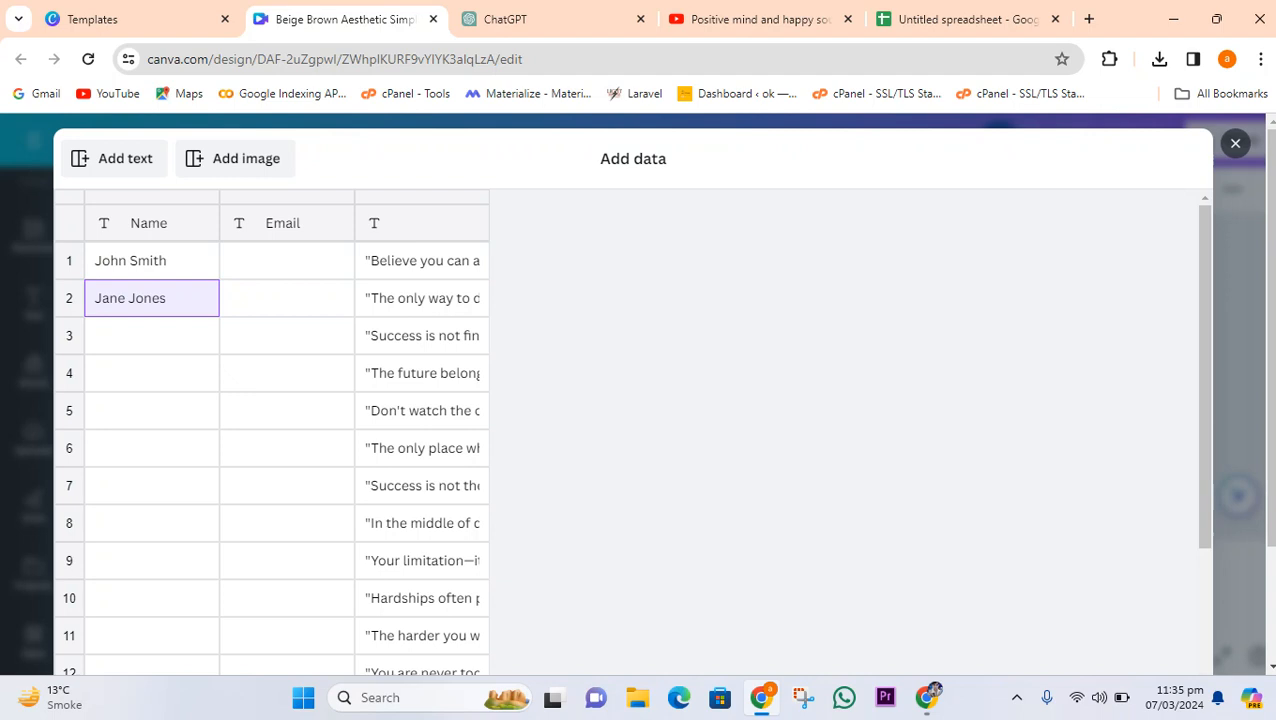
left_click(152, 261)
key("BackSpace")
key("BackSpace")
key("BackSpace")
key("BackSpace")
key("BackSpace")
key("BackSpace")
key("BackSpace")
key("BackSpace")
key("BackSpace")
key("BackSpace")
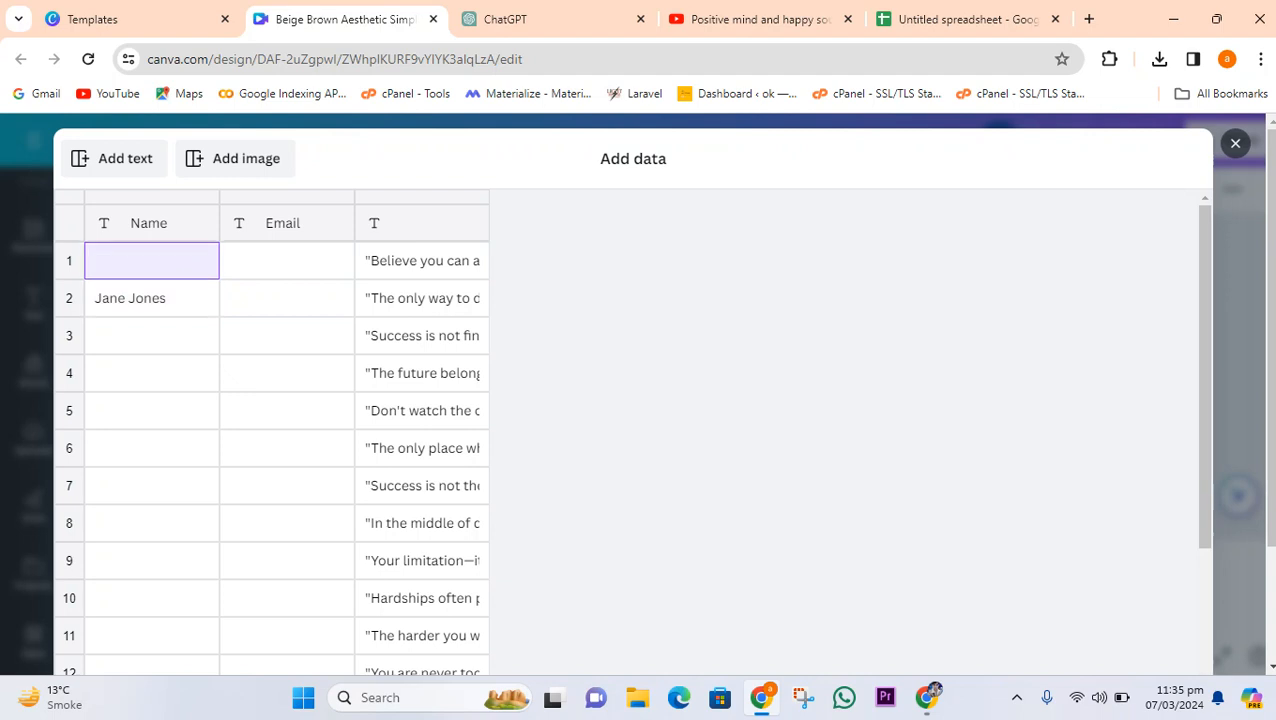
left_click(165, 298)
key("BackSpace")
key("BackSpace")
key("BackSpace")
key("BackSpace")
key("BackSpace")
key("BackSpace")
key("BackSpace")
key("BackSpace")
key("BackSpace")
key("BackSpace")
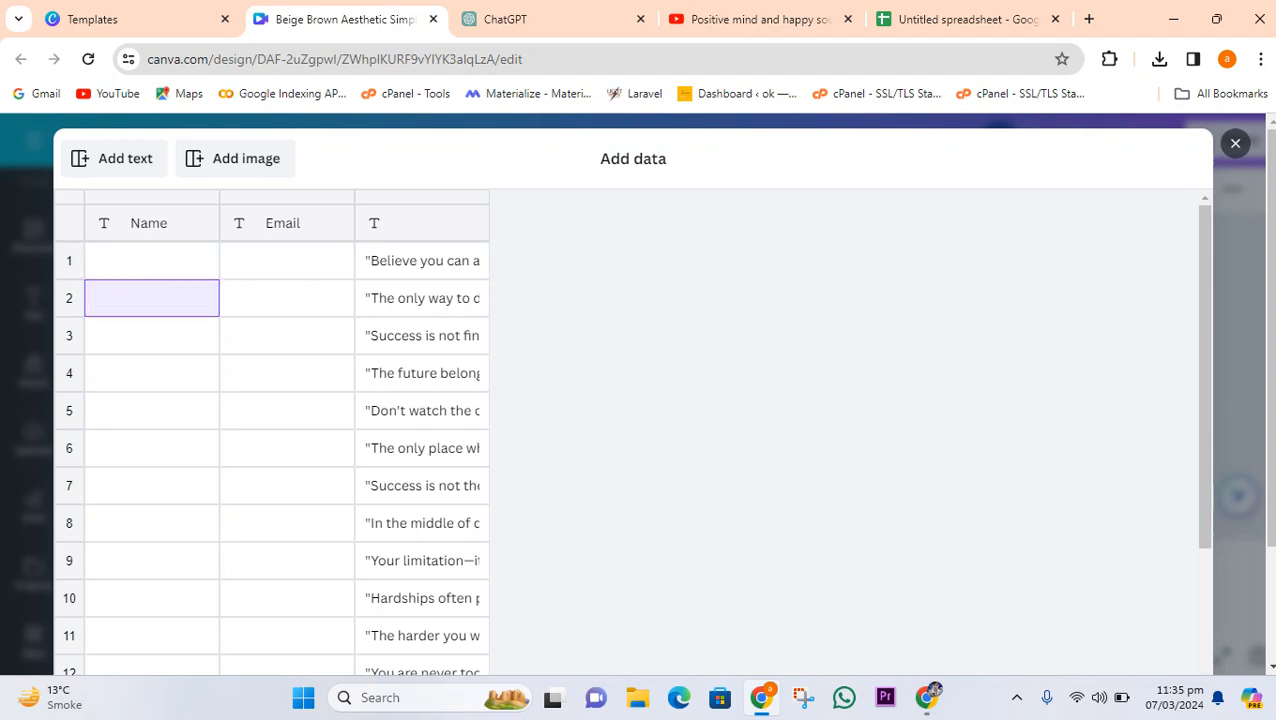
- Look through the quote entries in the unnamed third column of the data table, and close the table
left_click(421, 298)
key("ctrl+a")
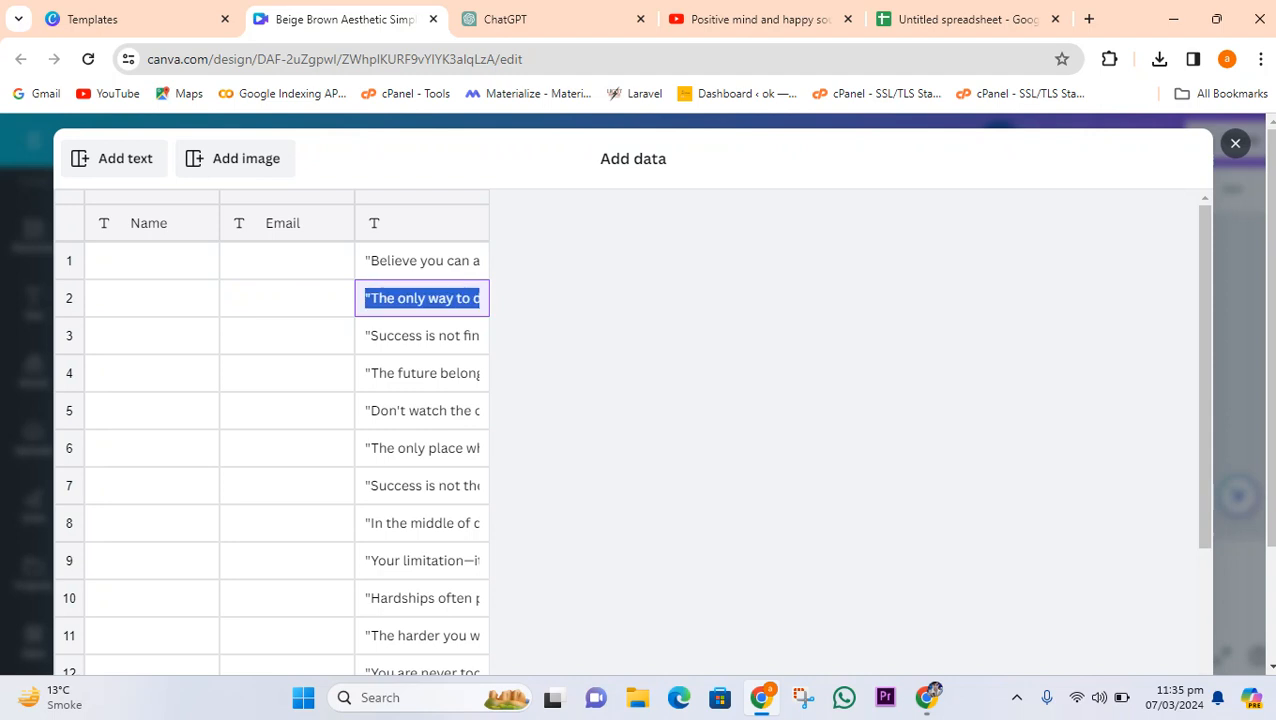
left_click(421, 261)
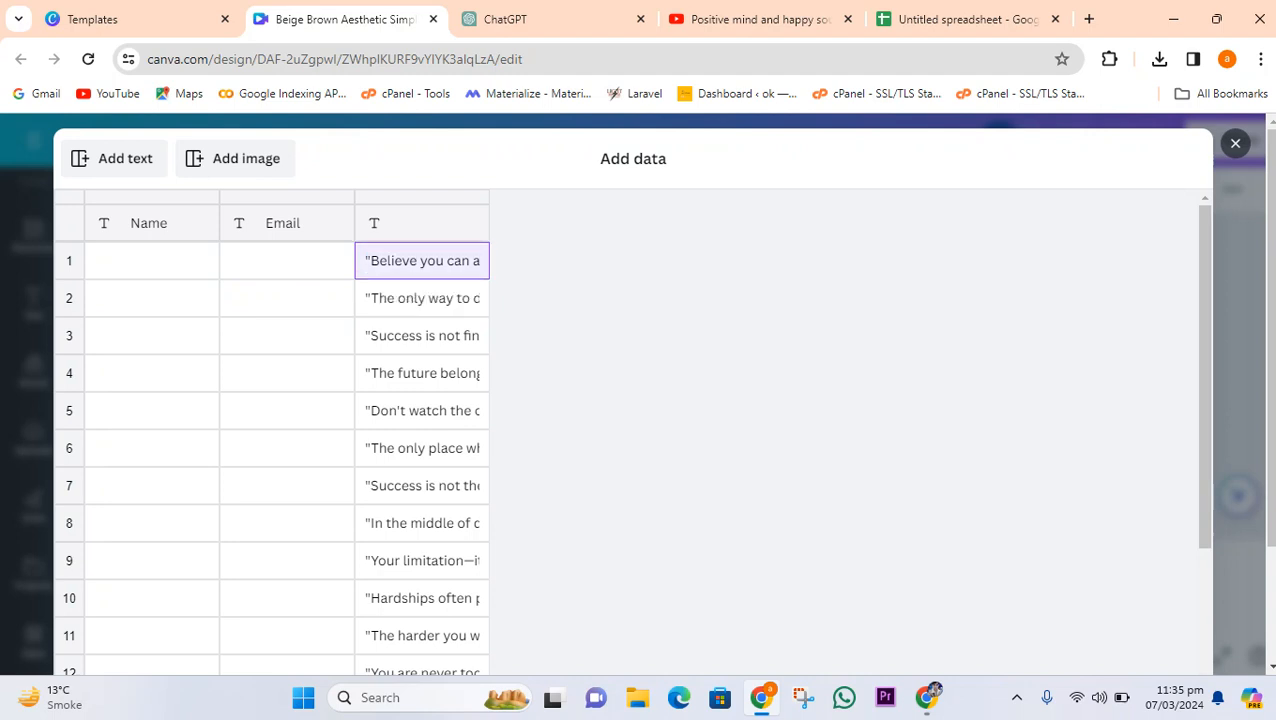
left_click(421, 486)
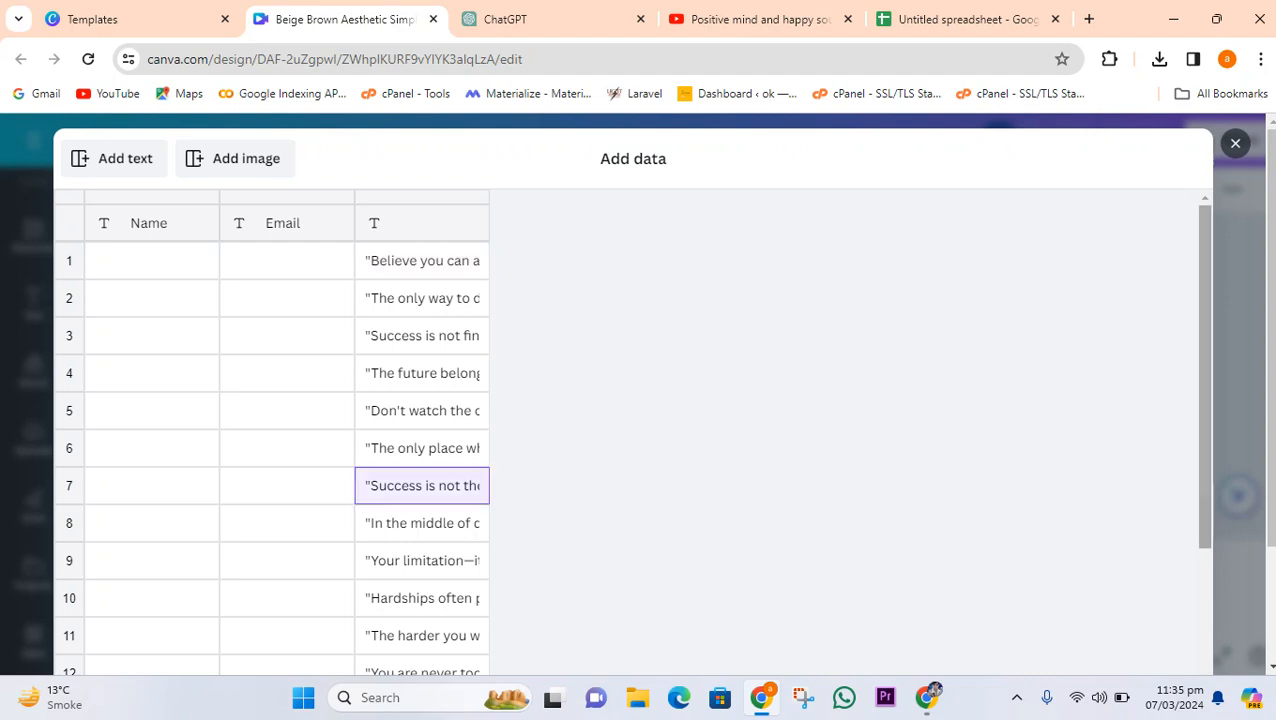
scroll(272, 430, "down", 3)
scroll(272, 430, "up", 3)
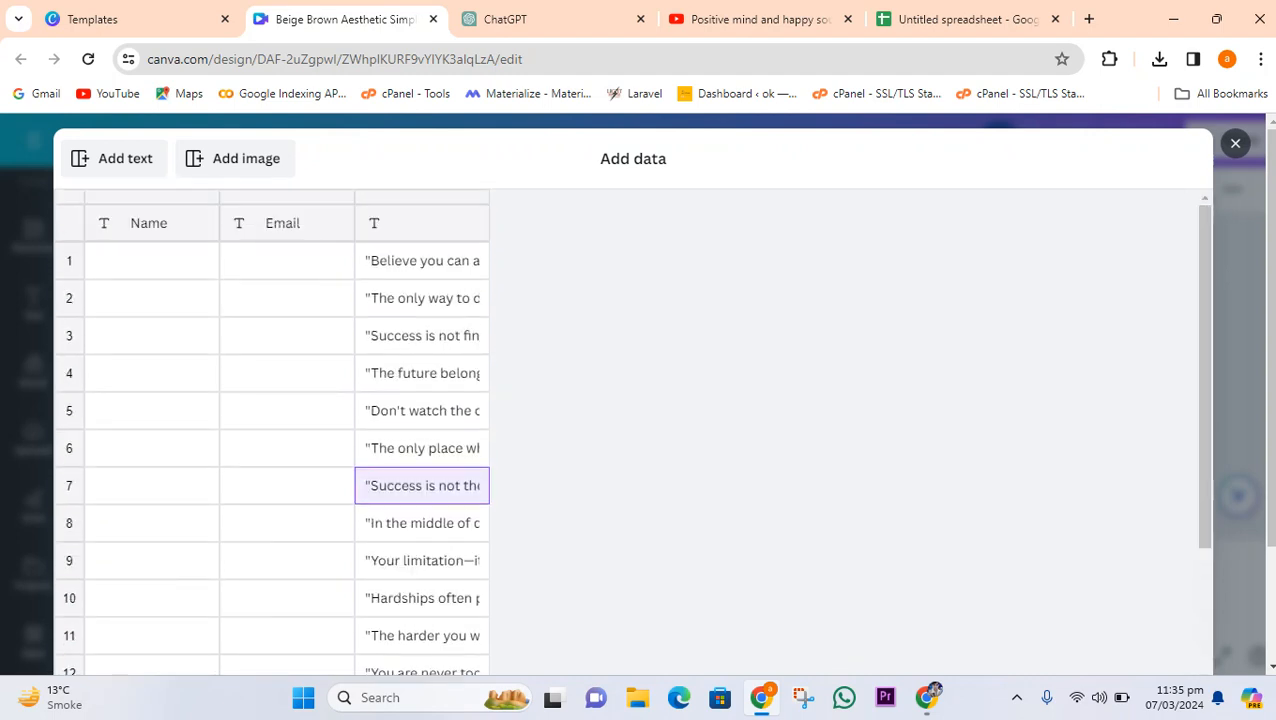
left_click(152, 261)
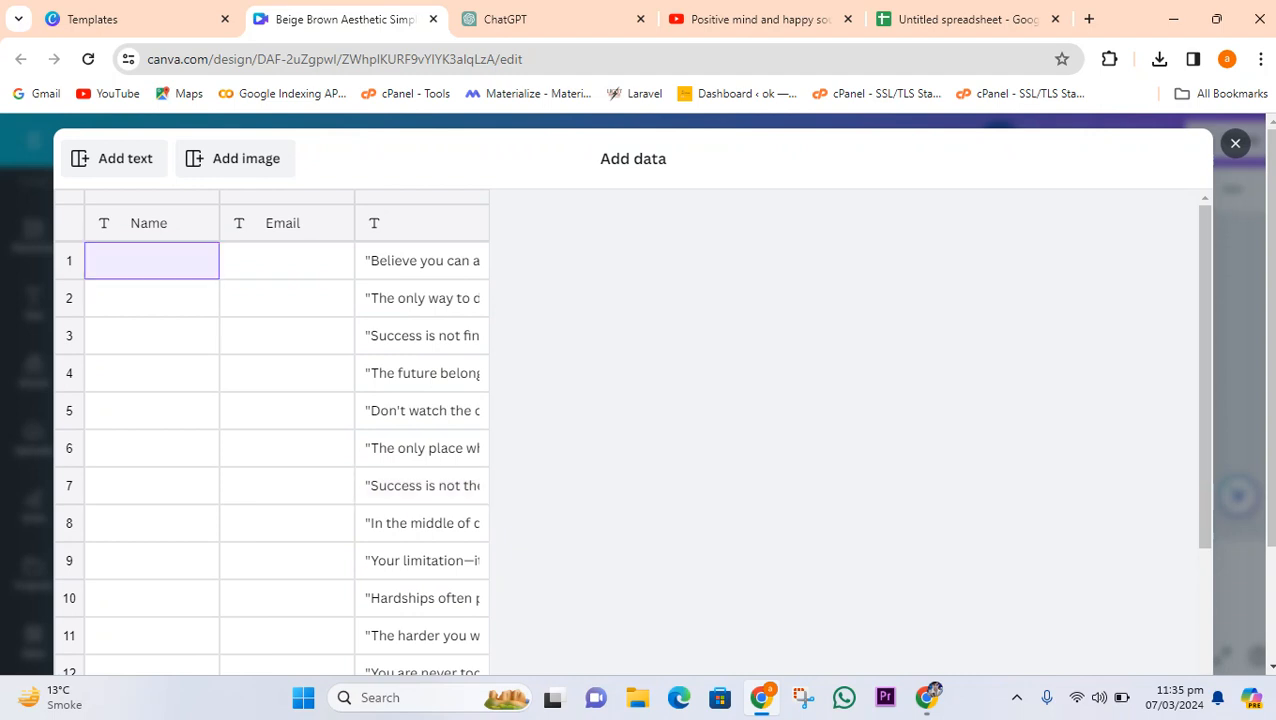
left_click(1235, 143)
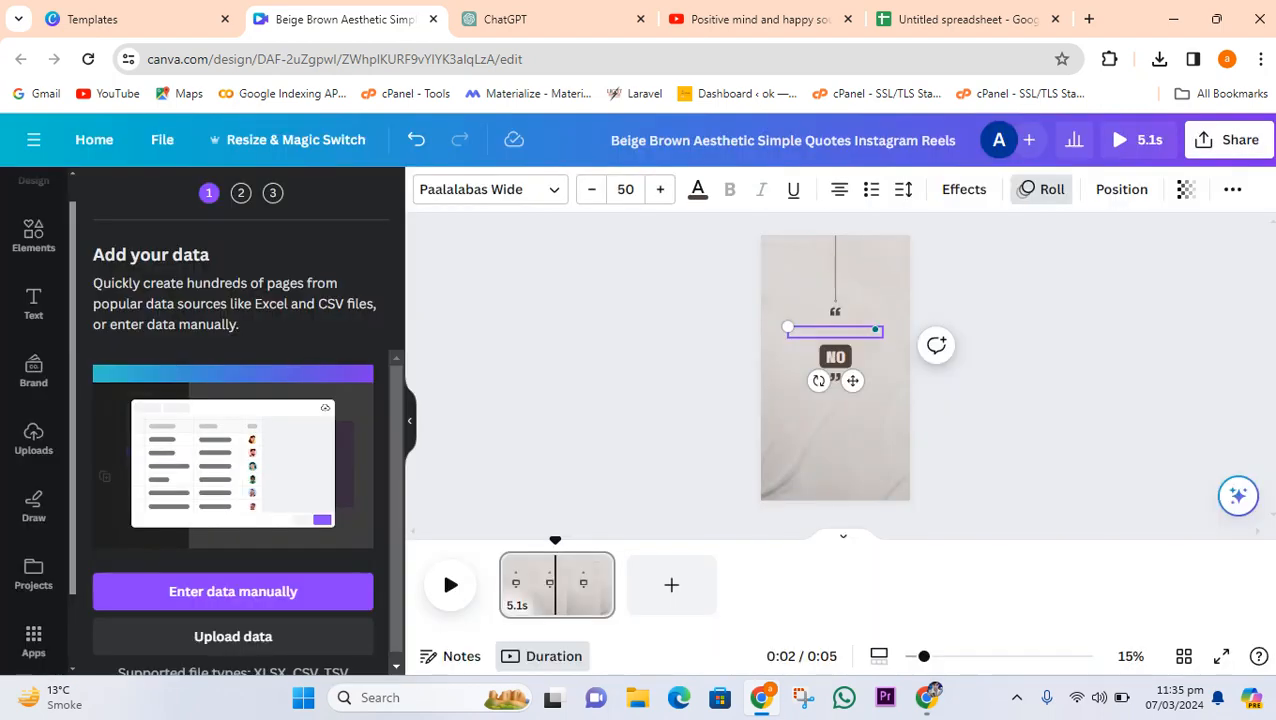
- Switch to the Google Sheets quote spreadsheet and download it as a Comma Separated Values (.csv) file
left_click(966, 19)
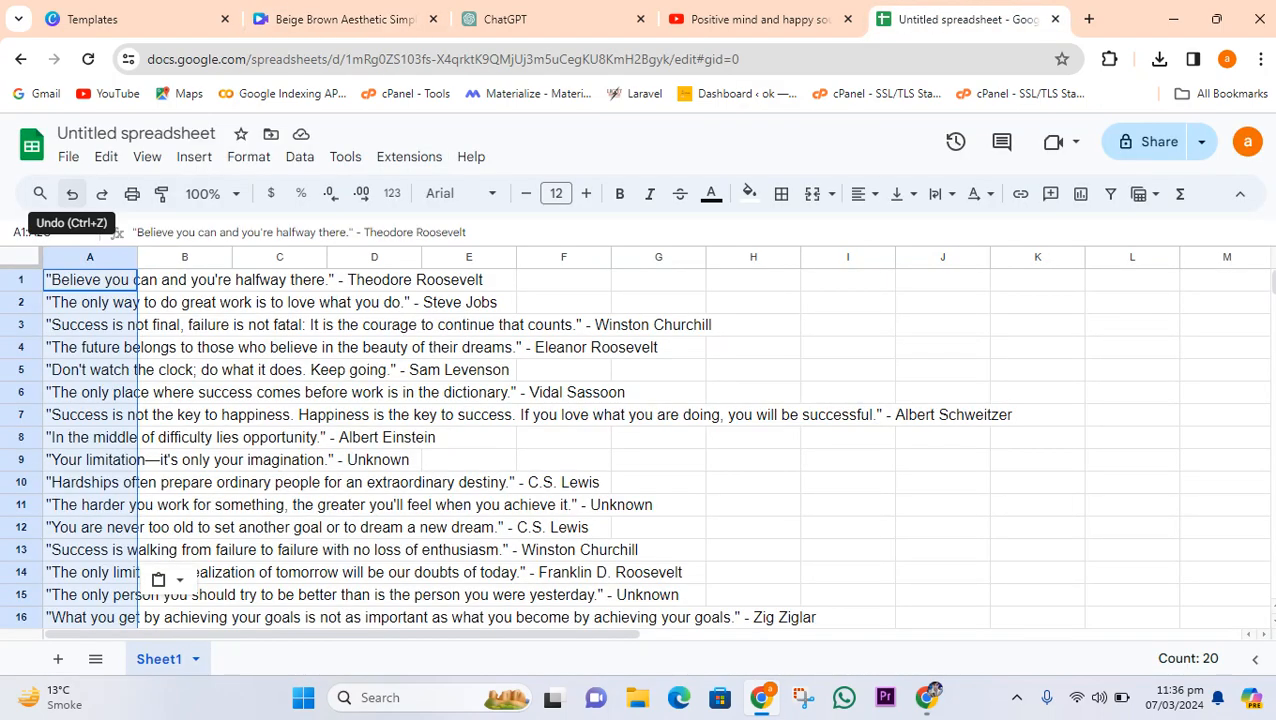
left_click(68, 157)
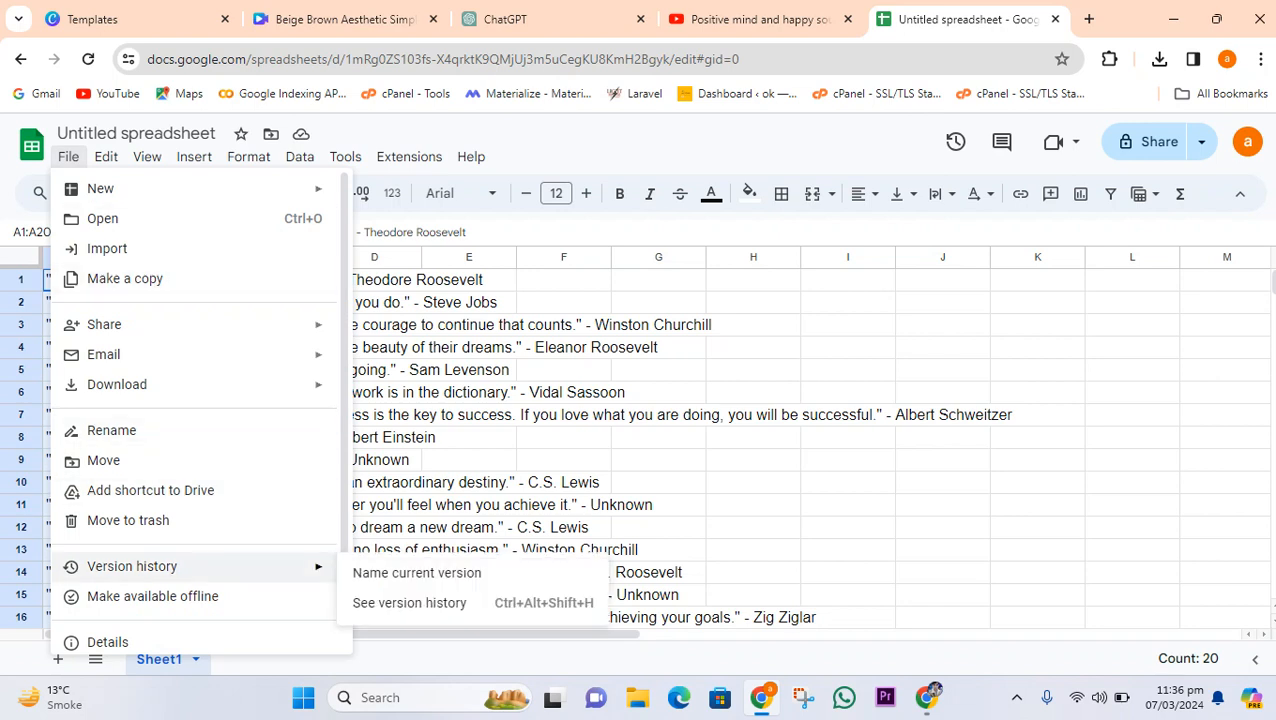
mouse_move(117, 384)
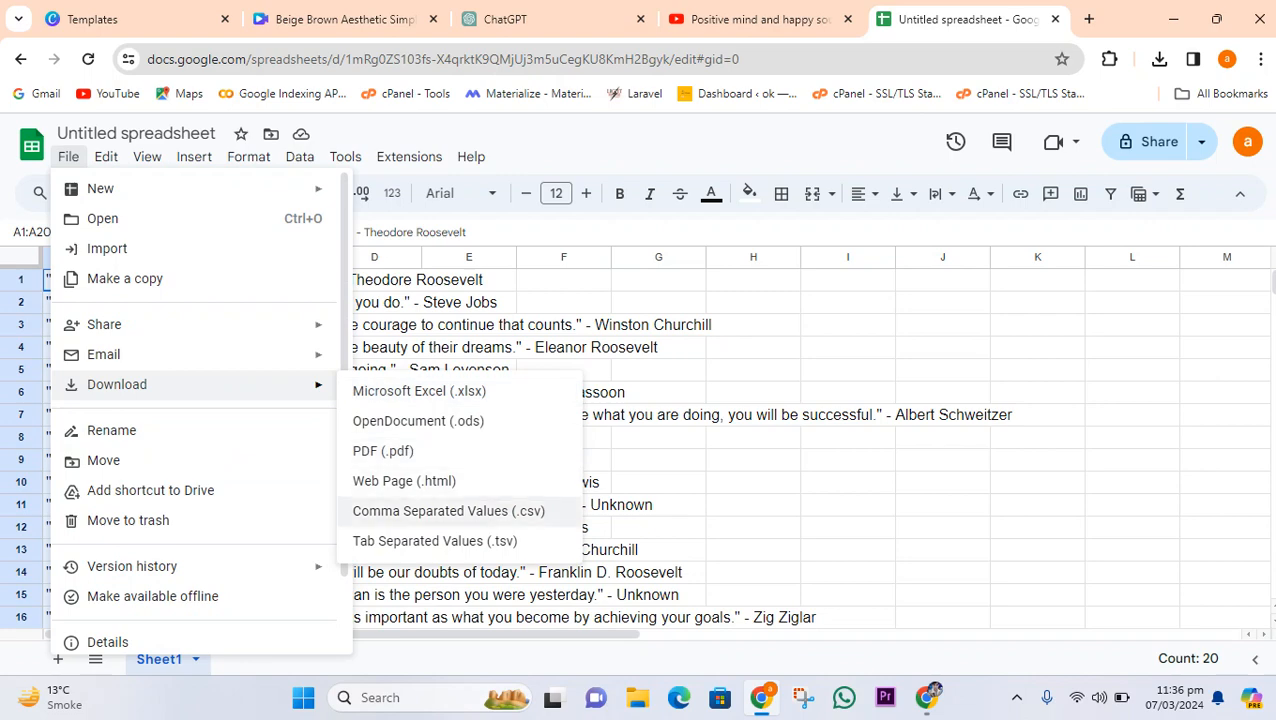
left_click(448, 511)
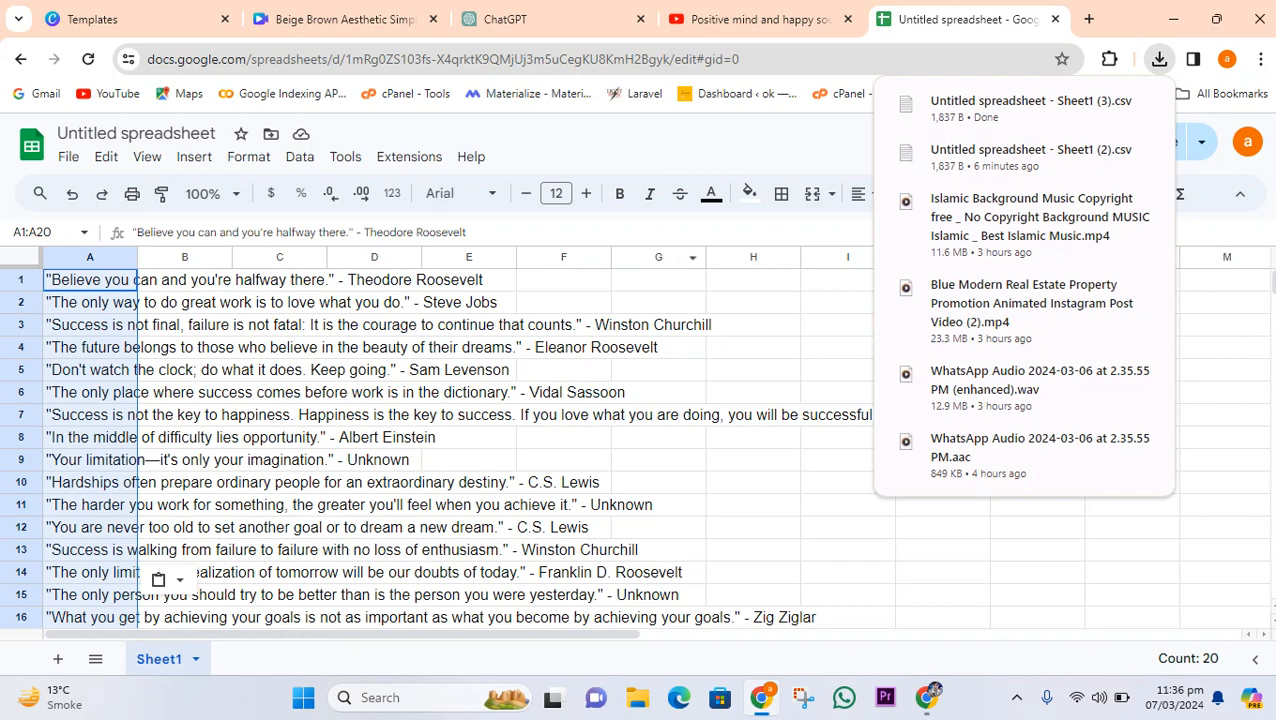
- Return to the Canva reel design, review the quote rows in the manually entered data table, and close it
left_click(346, 19)
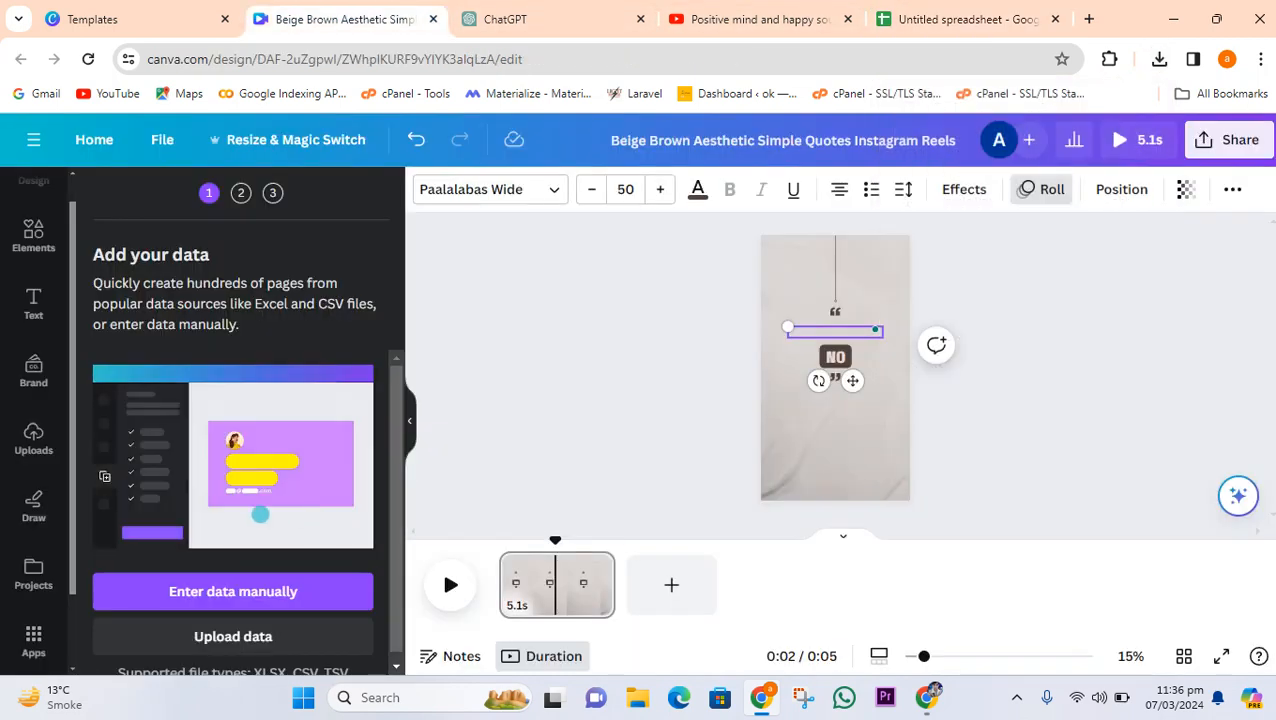
left_click(233, 591)
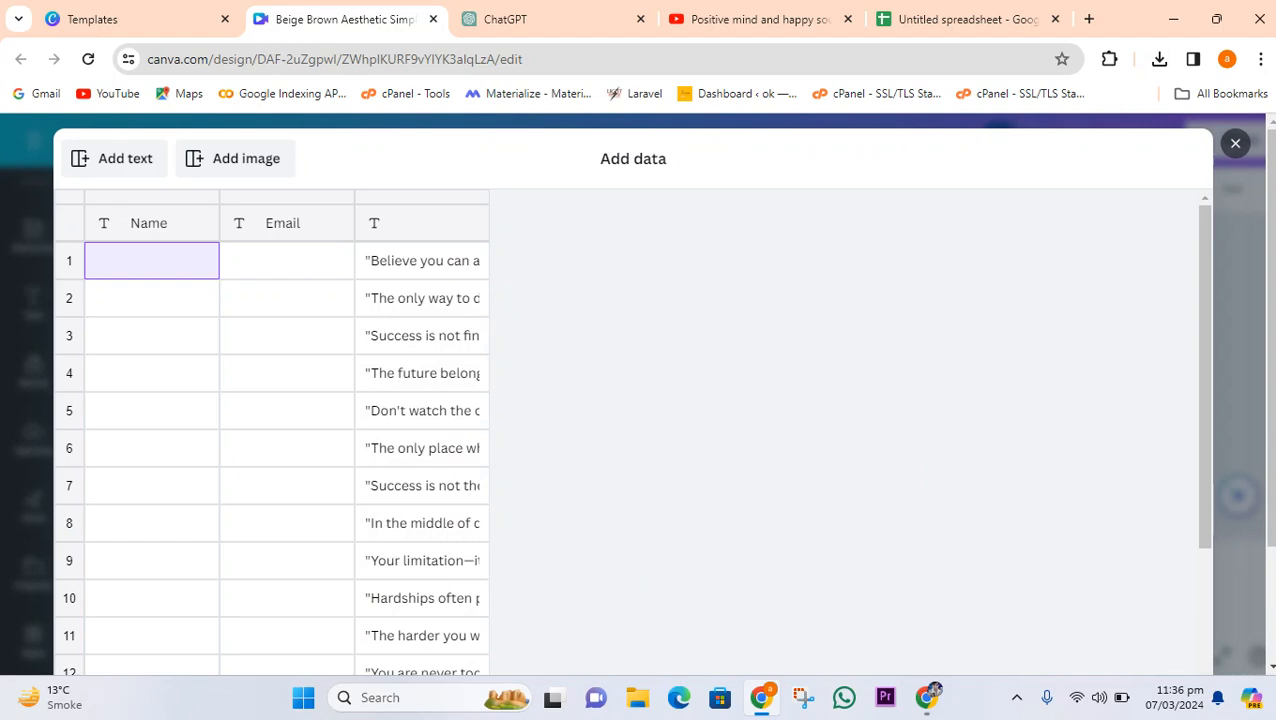
left_click(1235, 143)
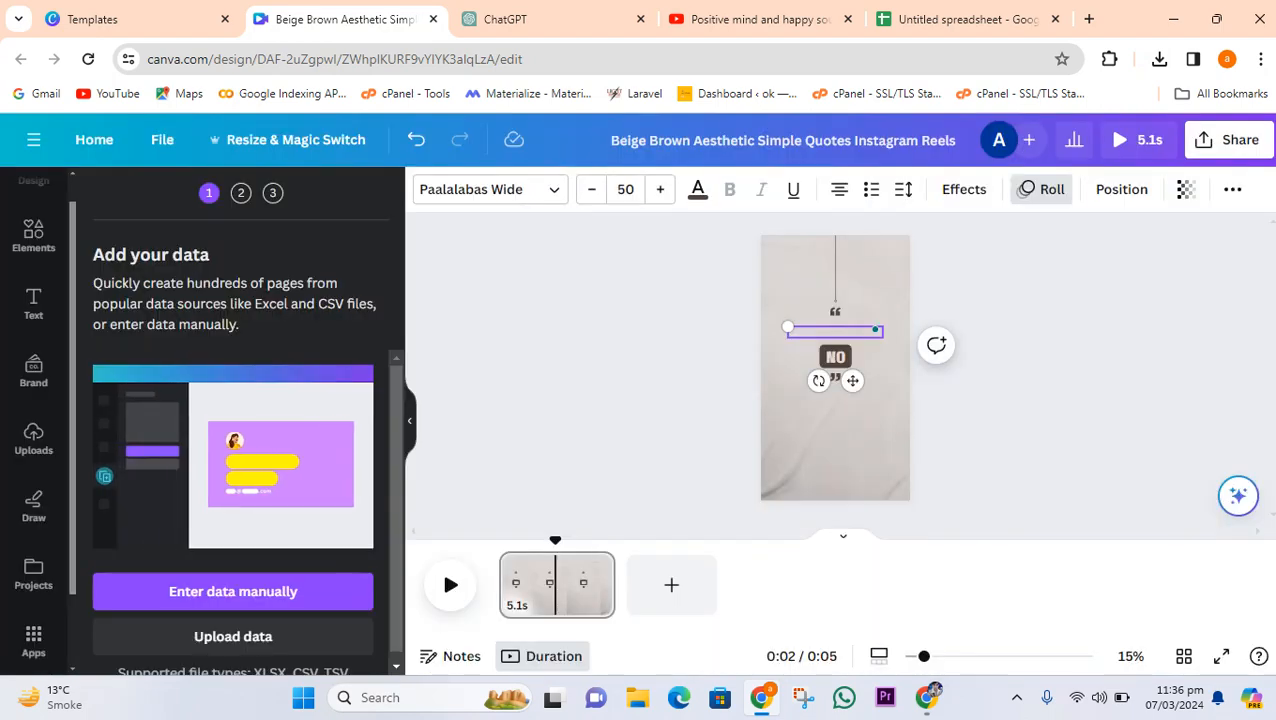
left_click(233, 591)
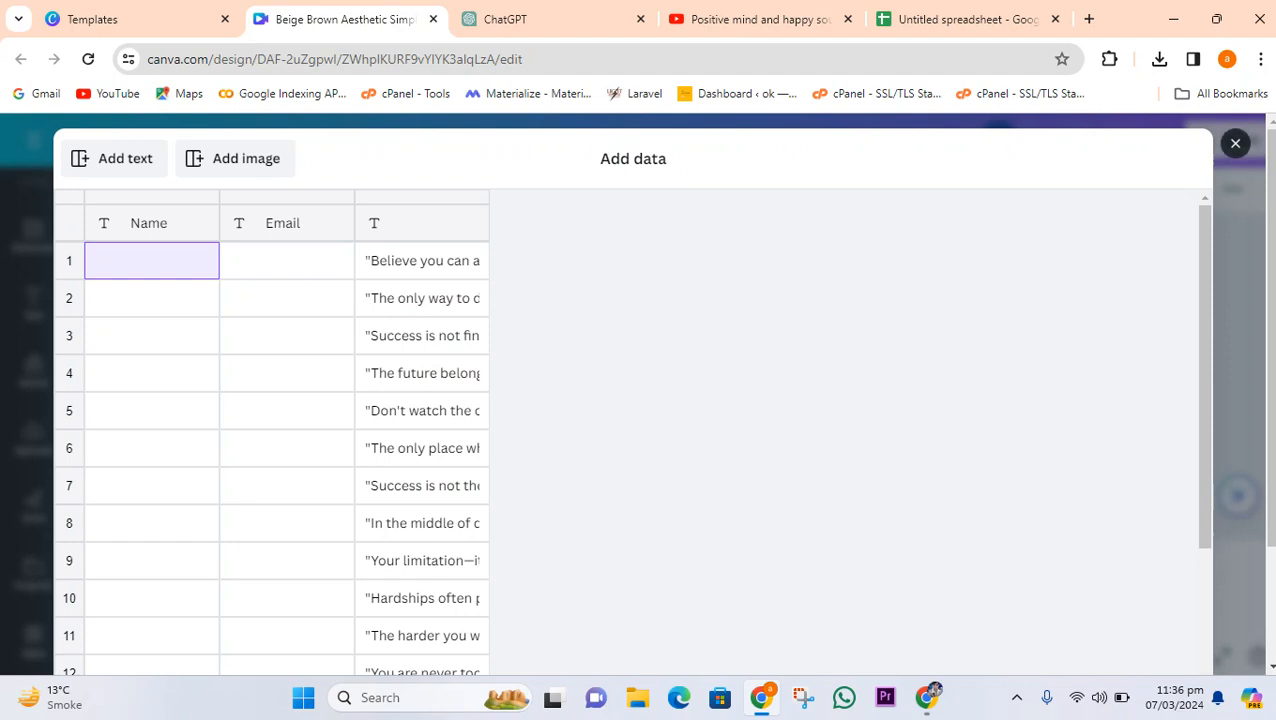
left_click(1235, 143)
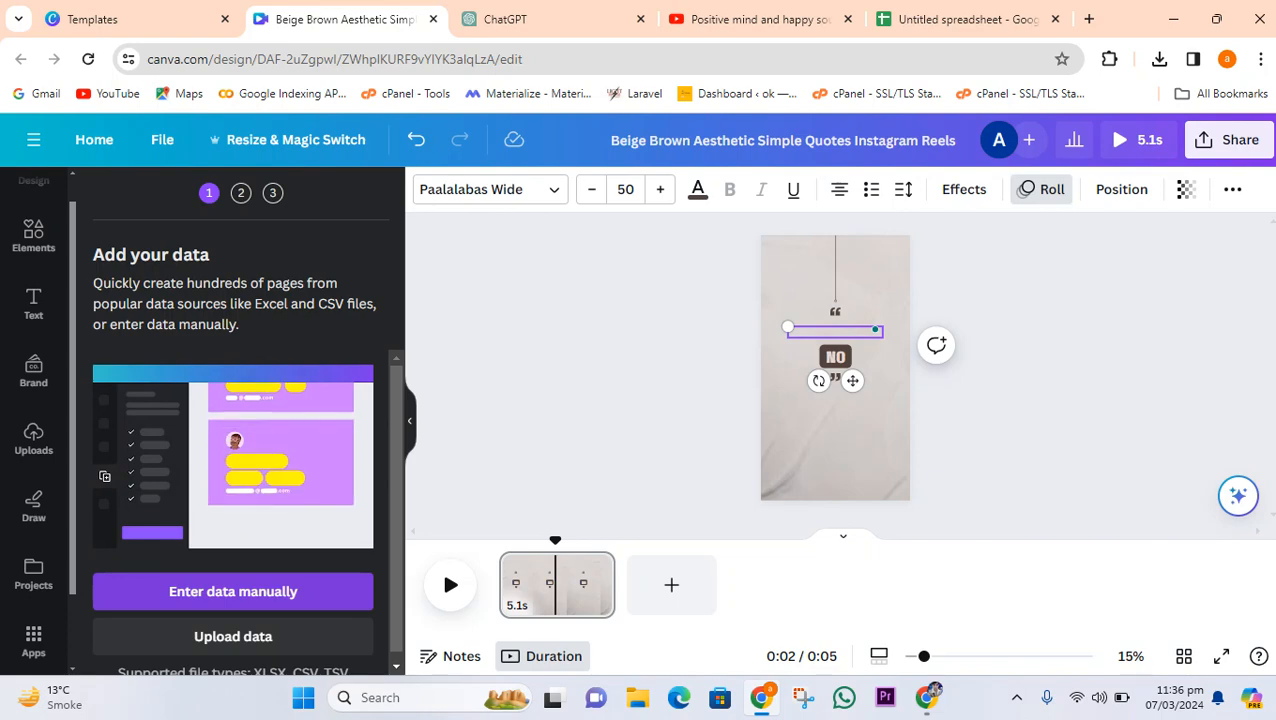
left_click(233, 591)
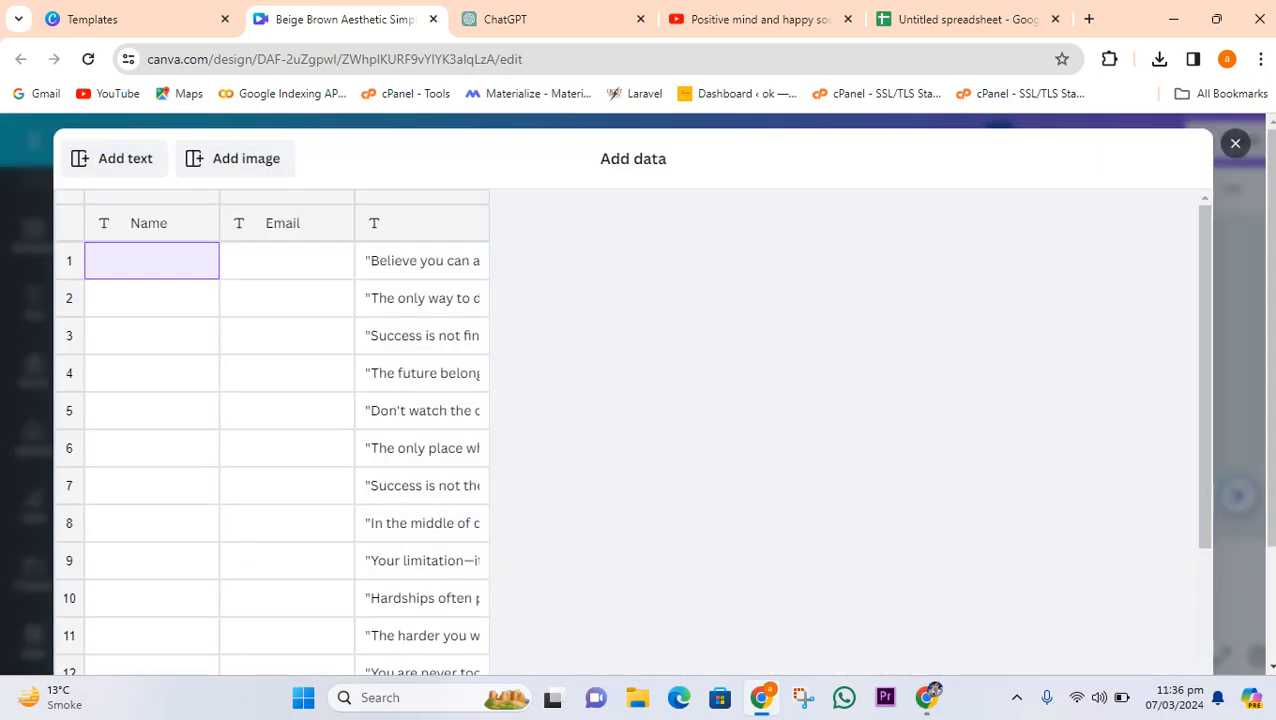
left_click(421, 261)
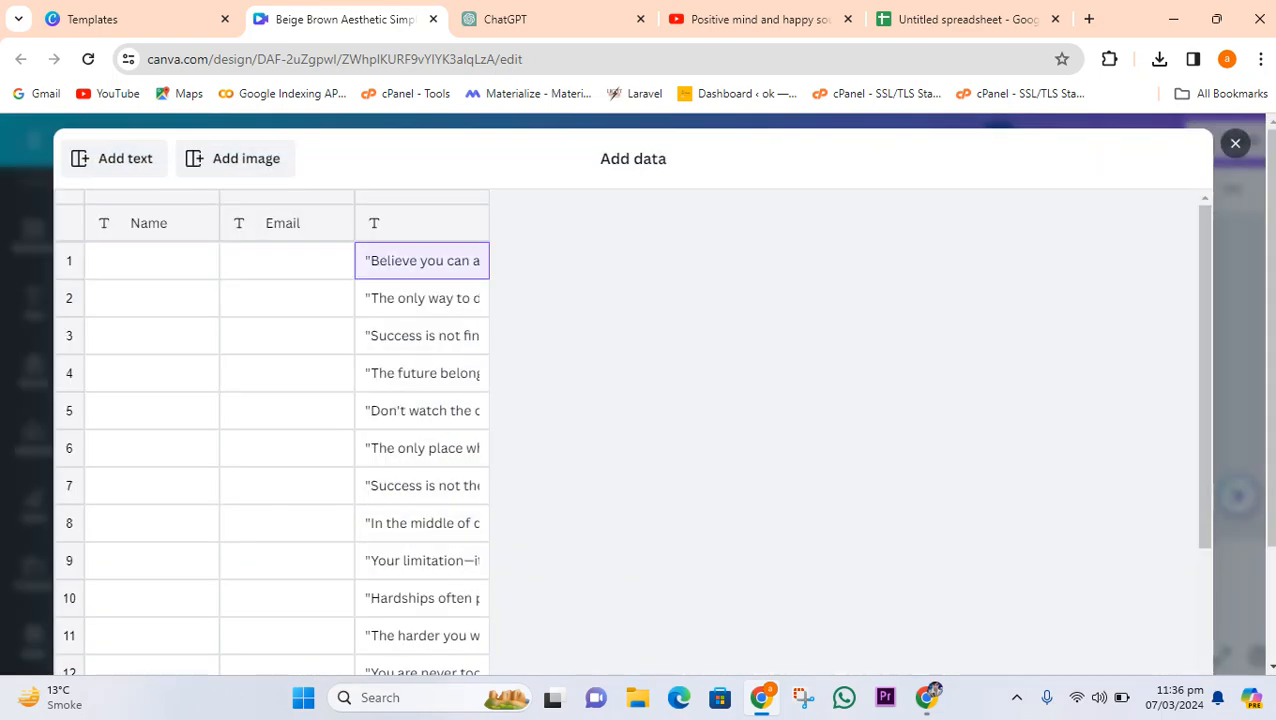
scroll(421, 261, "down", 2)
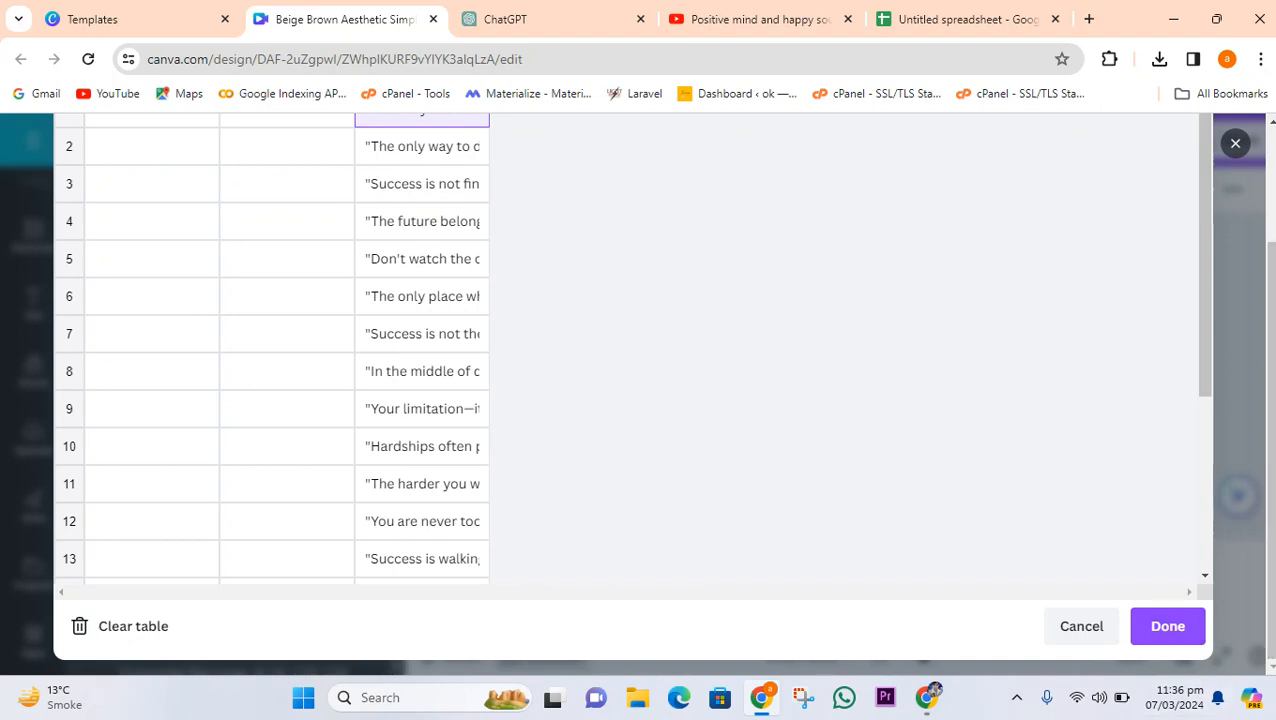
left_click(1235, 143)
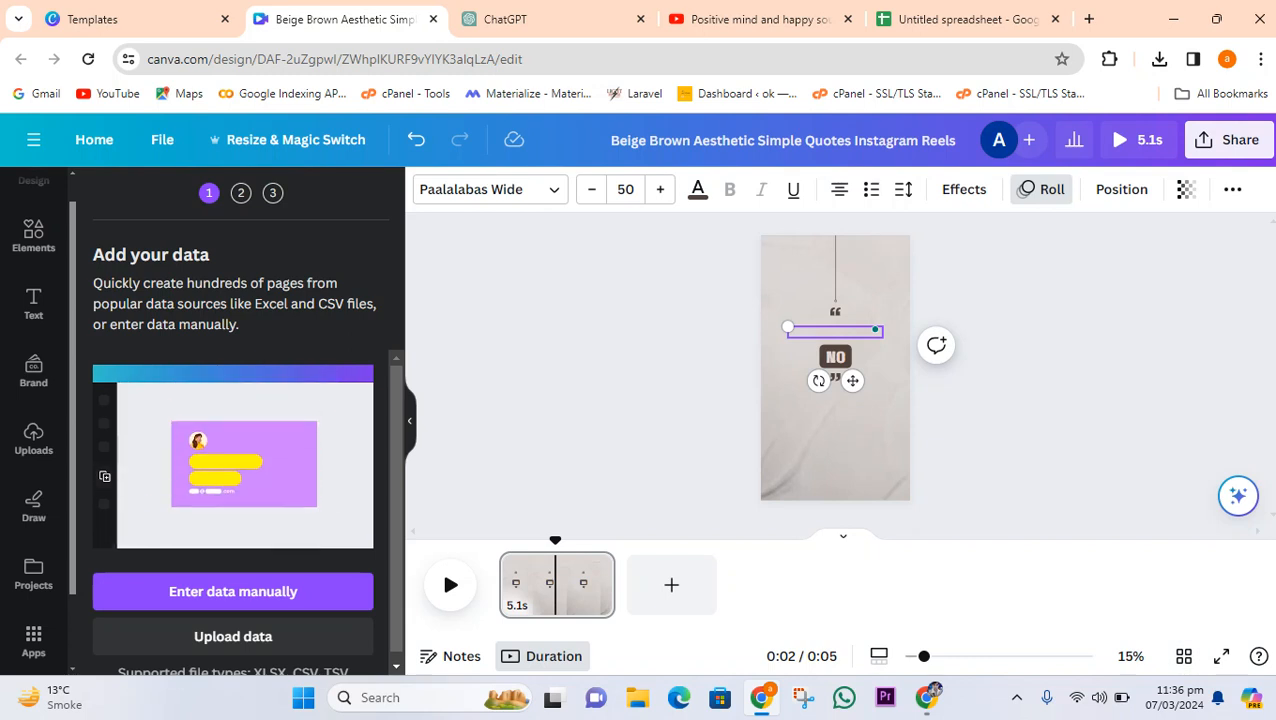
- Reopen Bulk create from Canva's apps, check the manual data table again, and close it
left_click(33, 440)
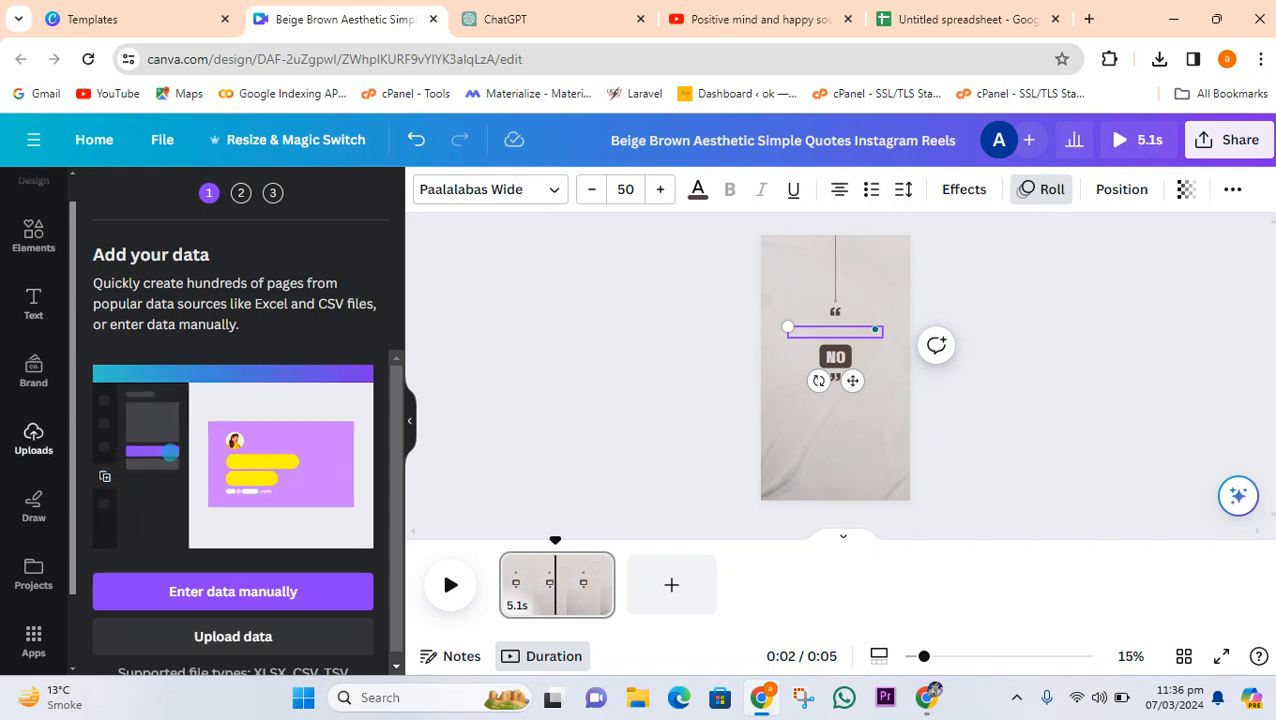
left_click(33, 507)
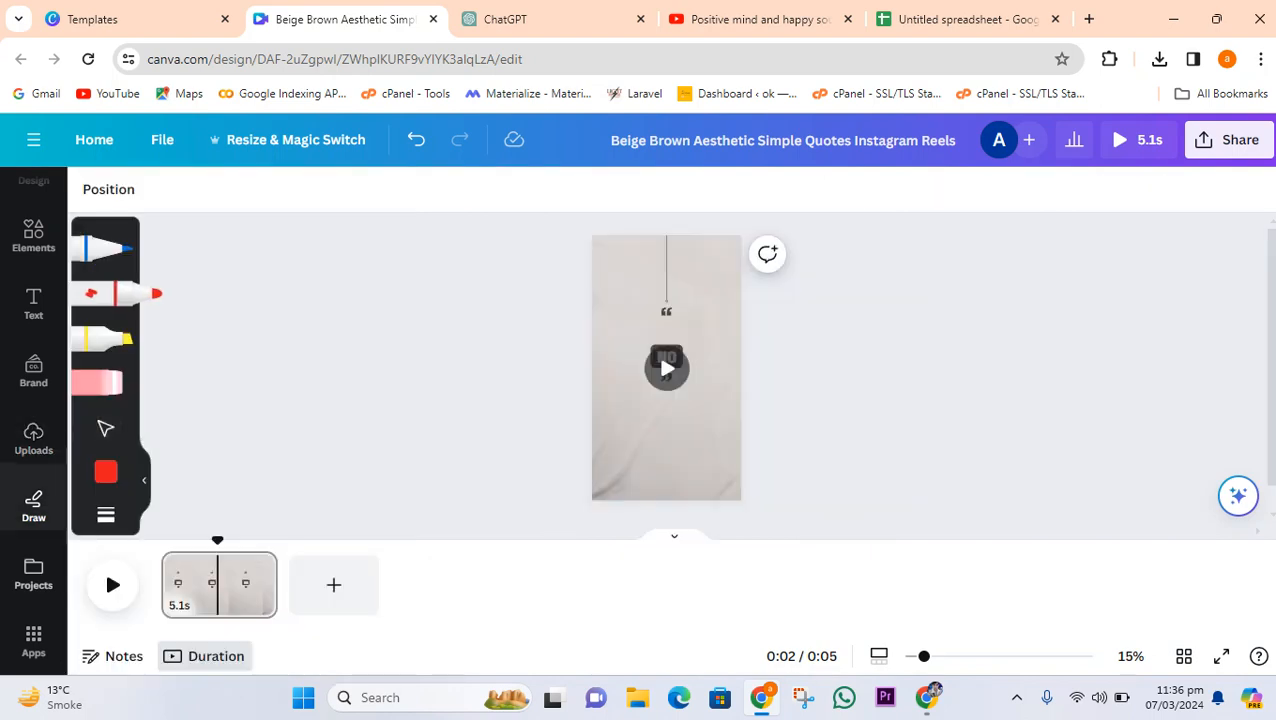
left_click(33, 641)
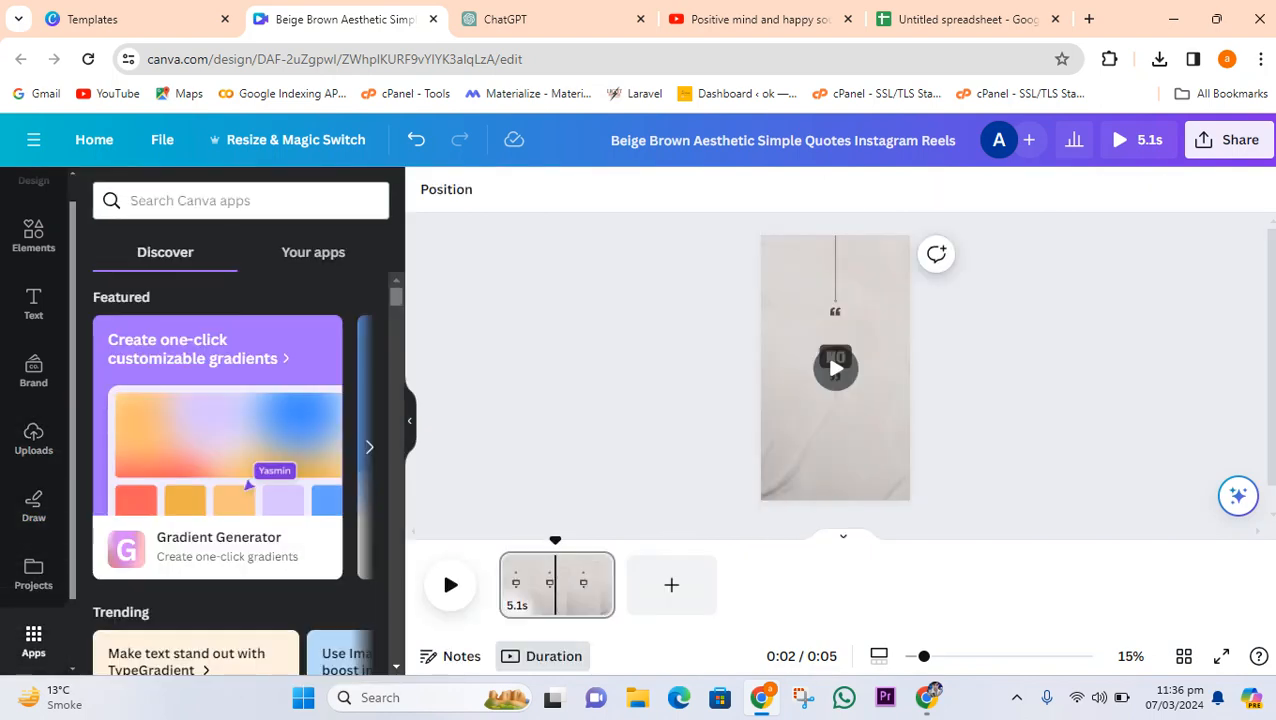
left_click_drag(396, 297, 396, 320)
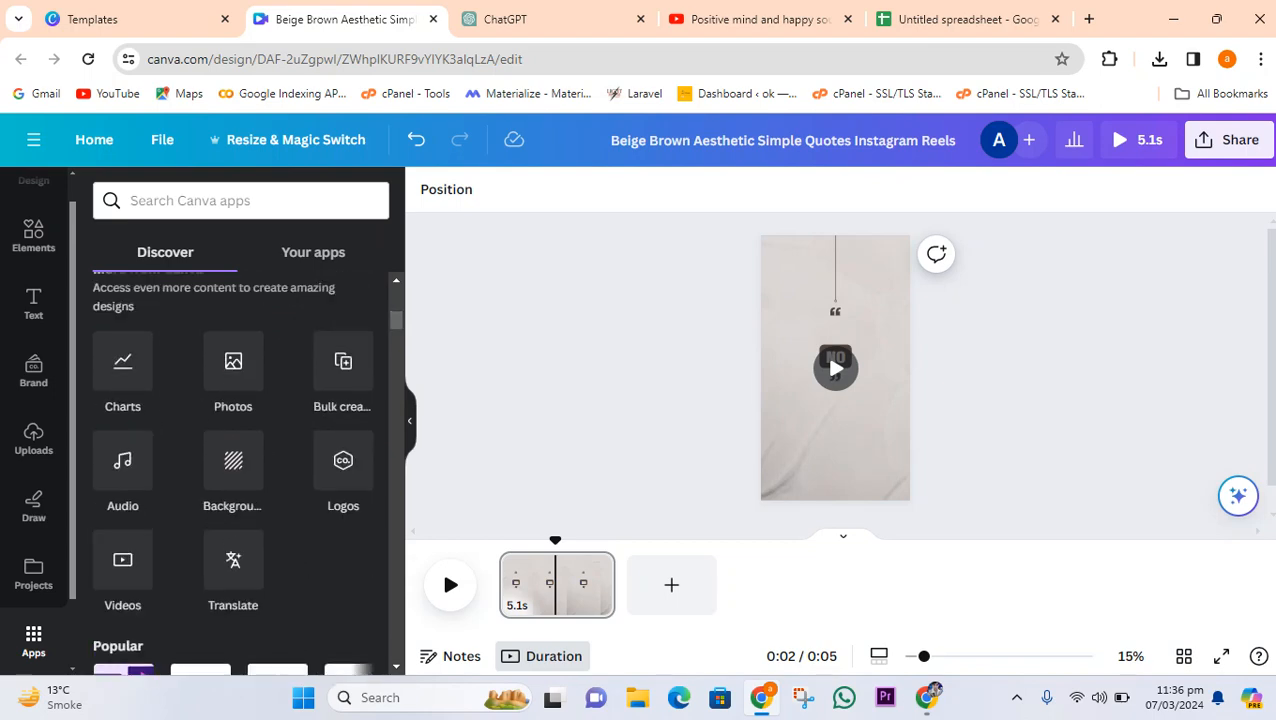
left_click(343, 365)
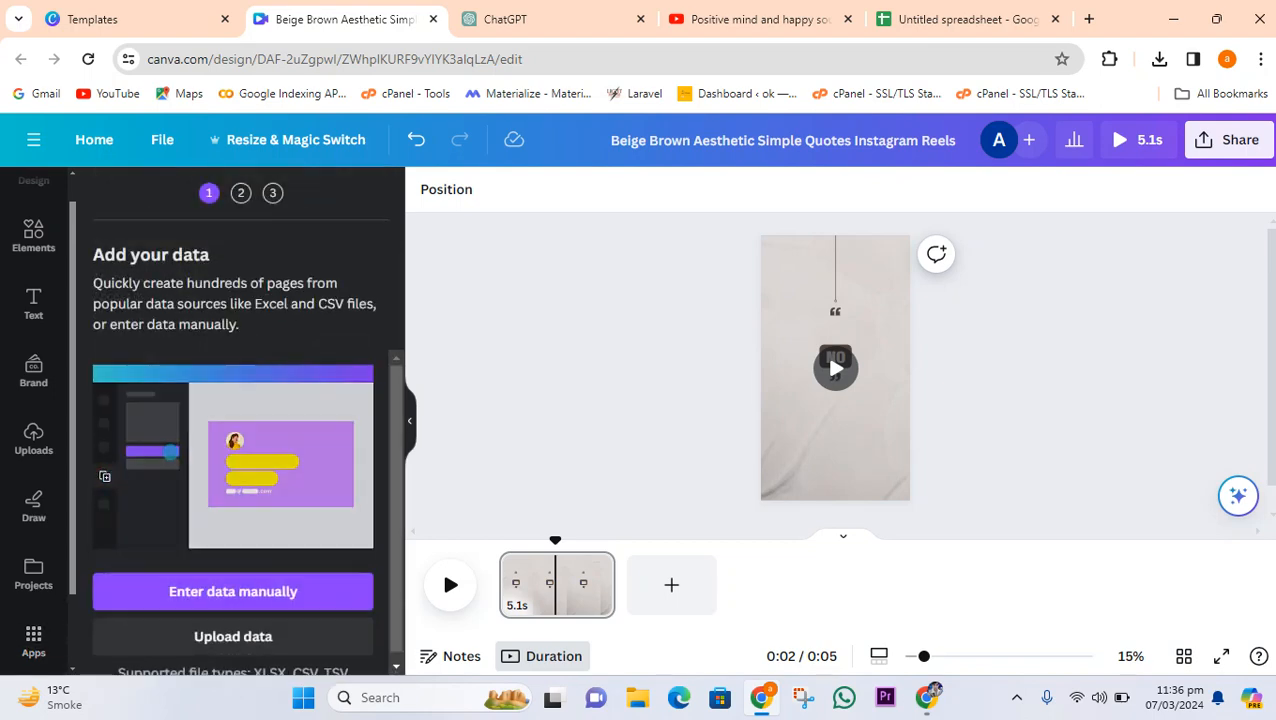
left_click(233, 591)
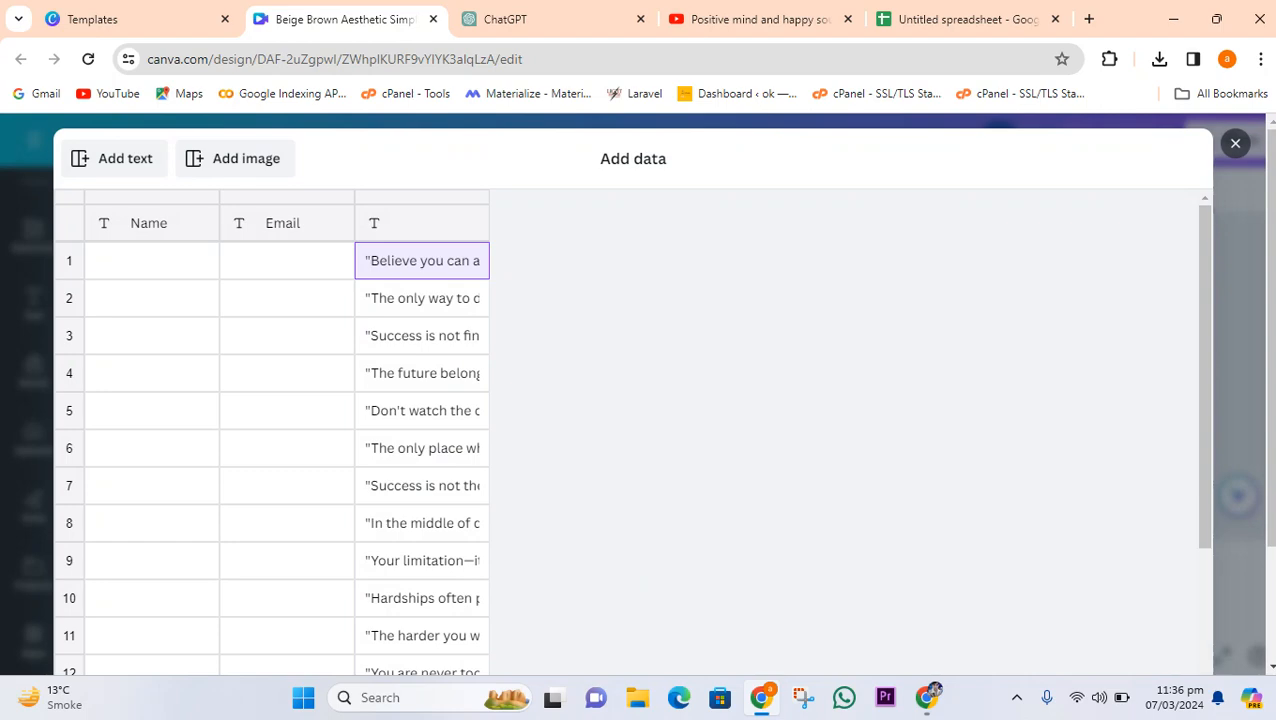
left_click(1235, 143)
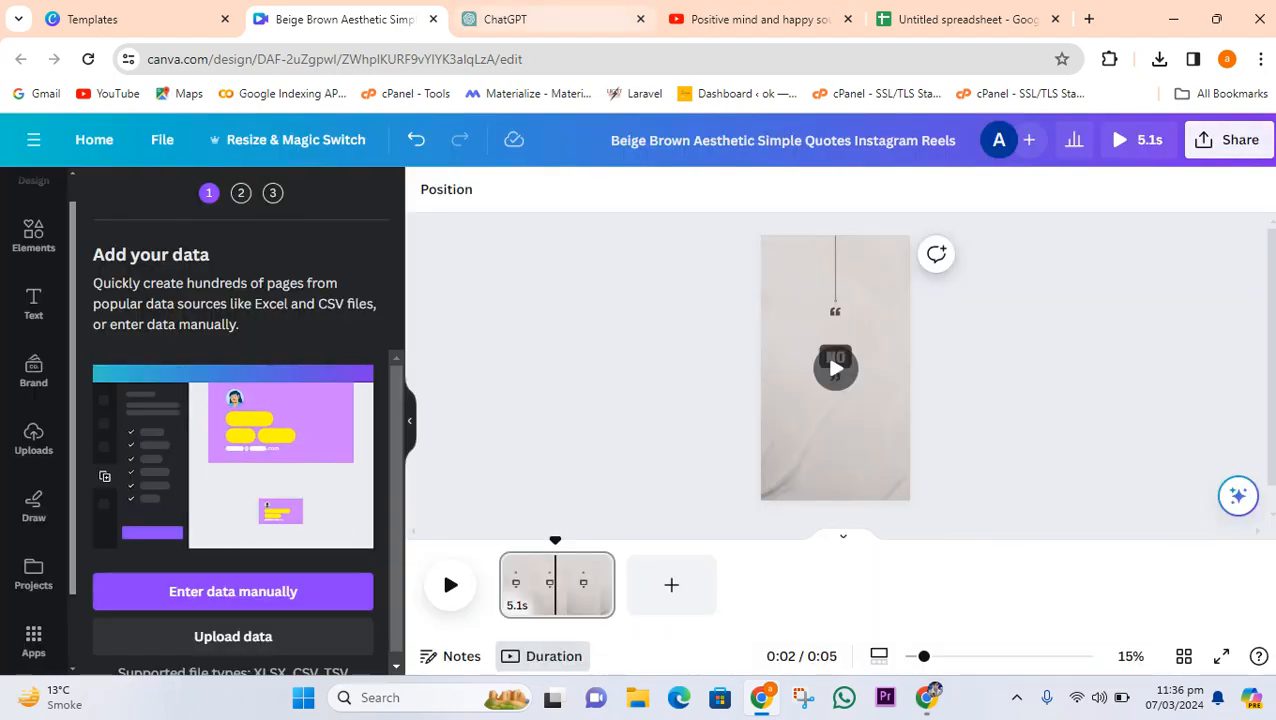
- Close the Canva reel design and delete all the quotes from Sheet1 of the Google Sheets spreadsheet
key("ctrl+w")
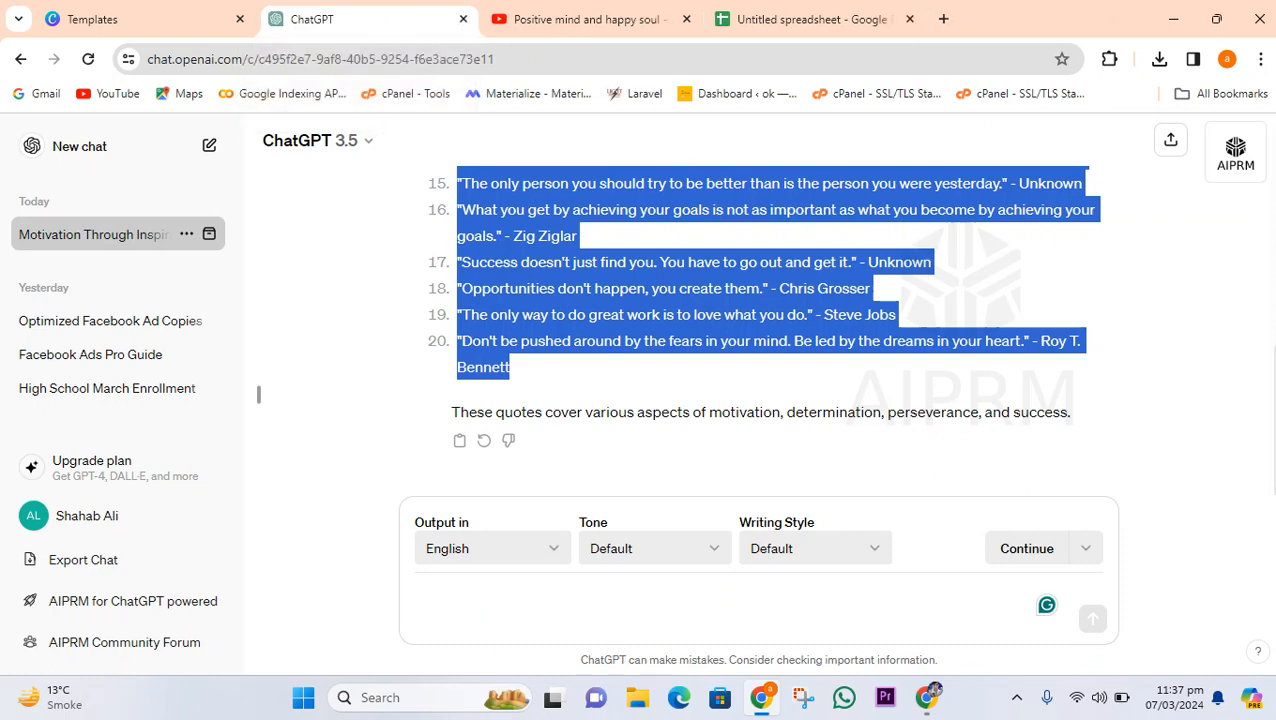
left_click(810, 19)
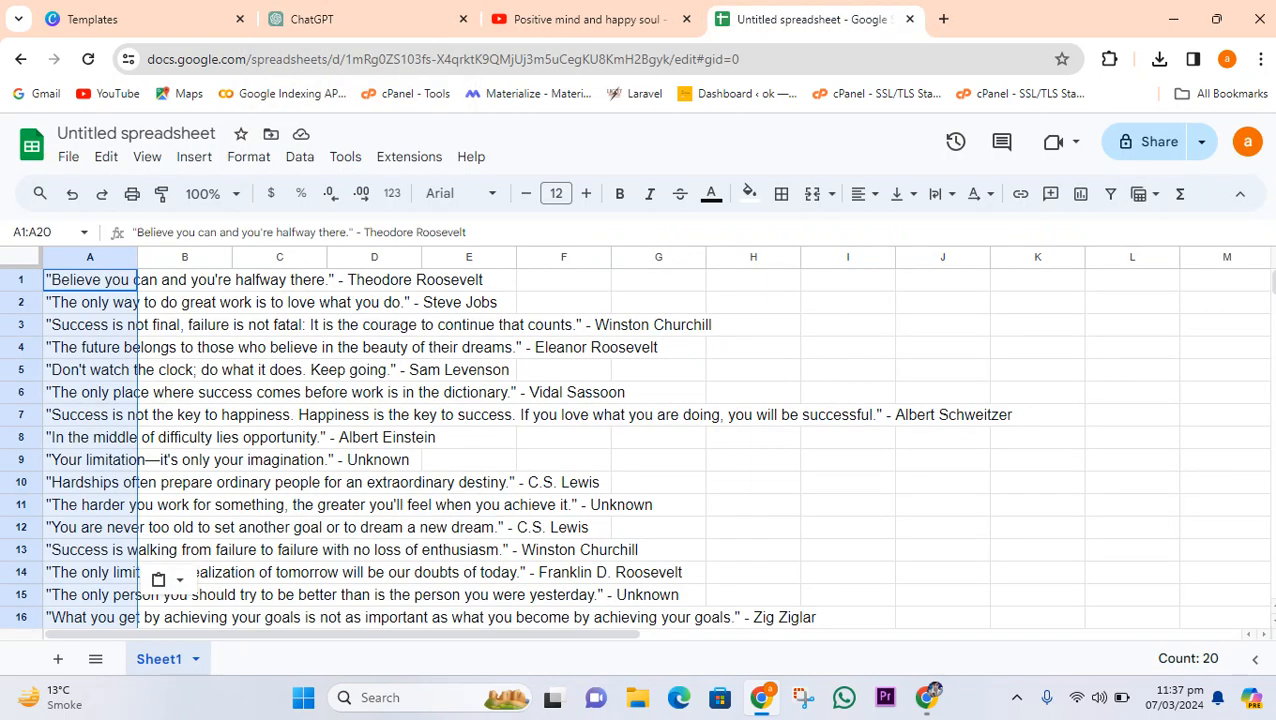
key("ctrl+a")
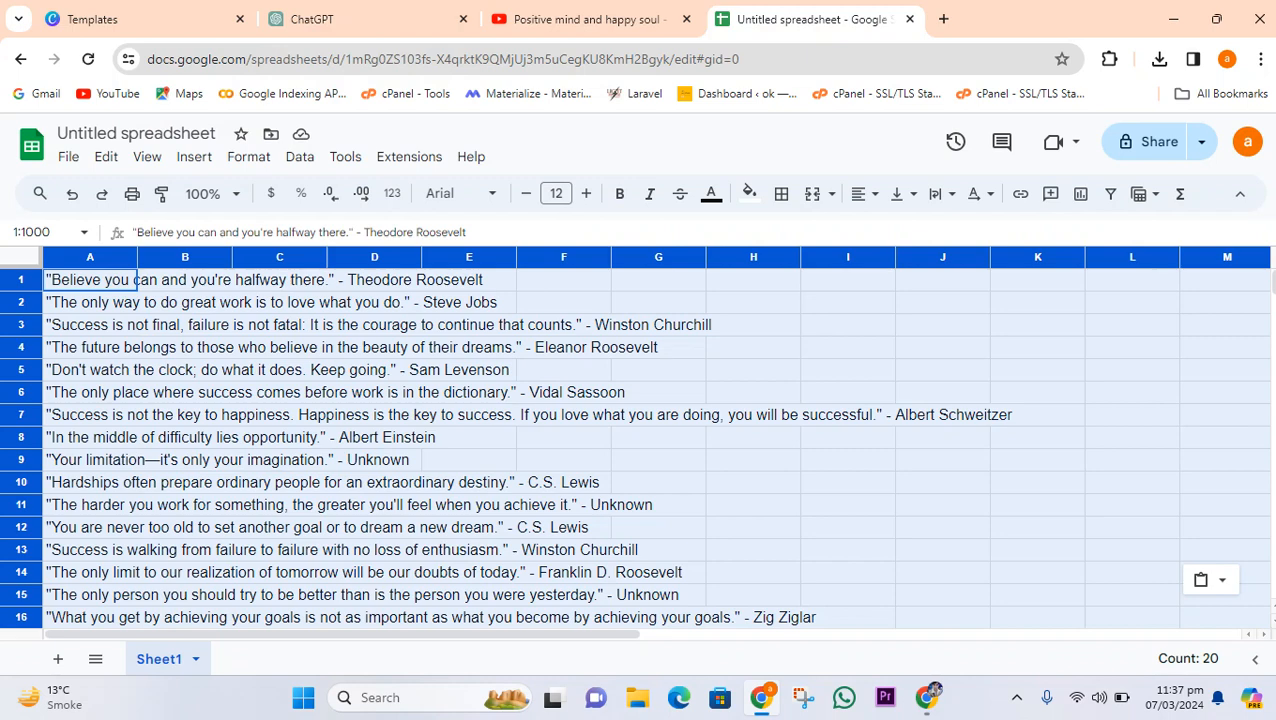
key("Delete")
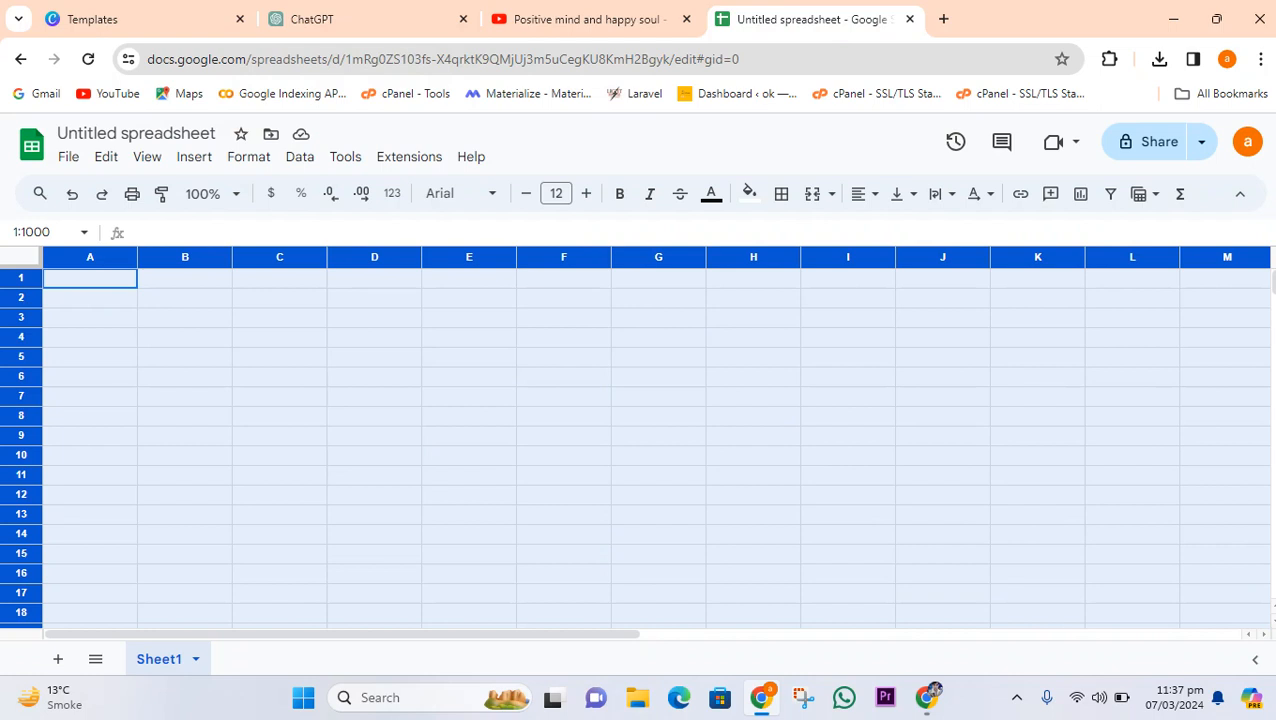
left_click(469, 357)
left_click(98, 278)
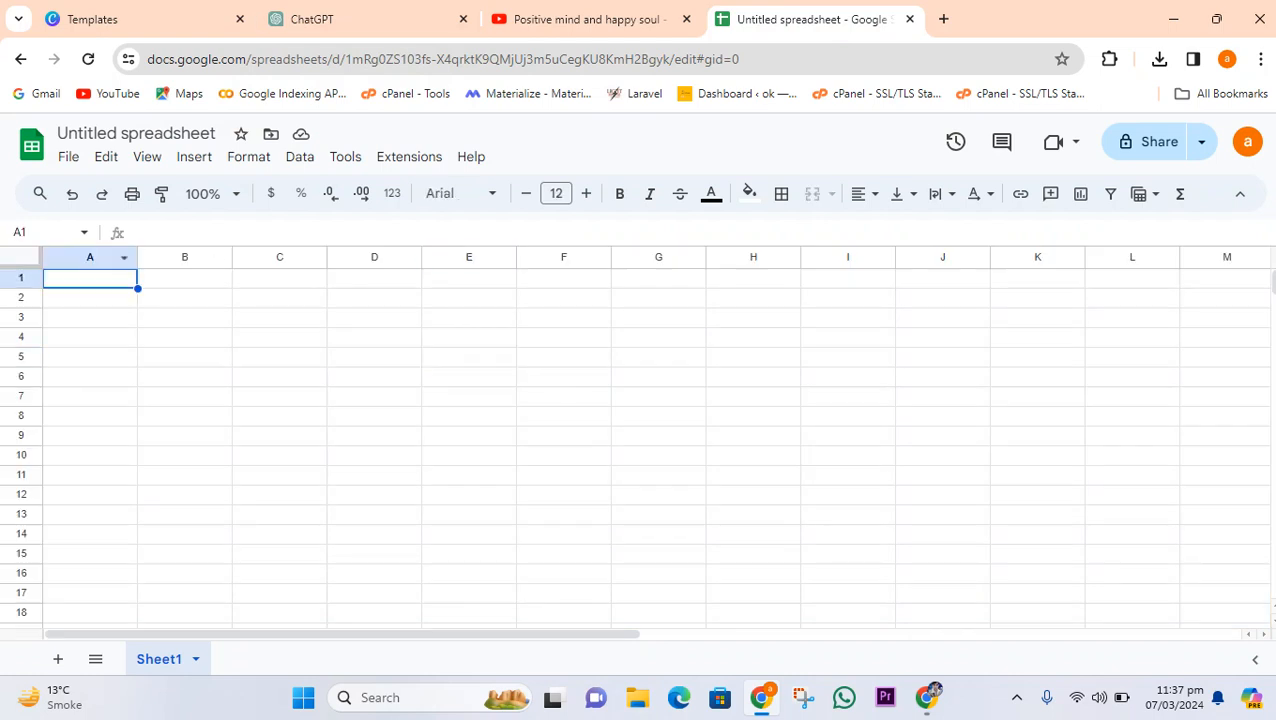
- Switch to ChatGPT, highlight the "20 quotes motivational" prompt at the start of the conversation, and reload the page
left_click(570, 19)
left_click(380, 19)
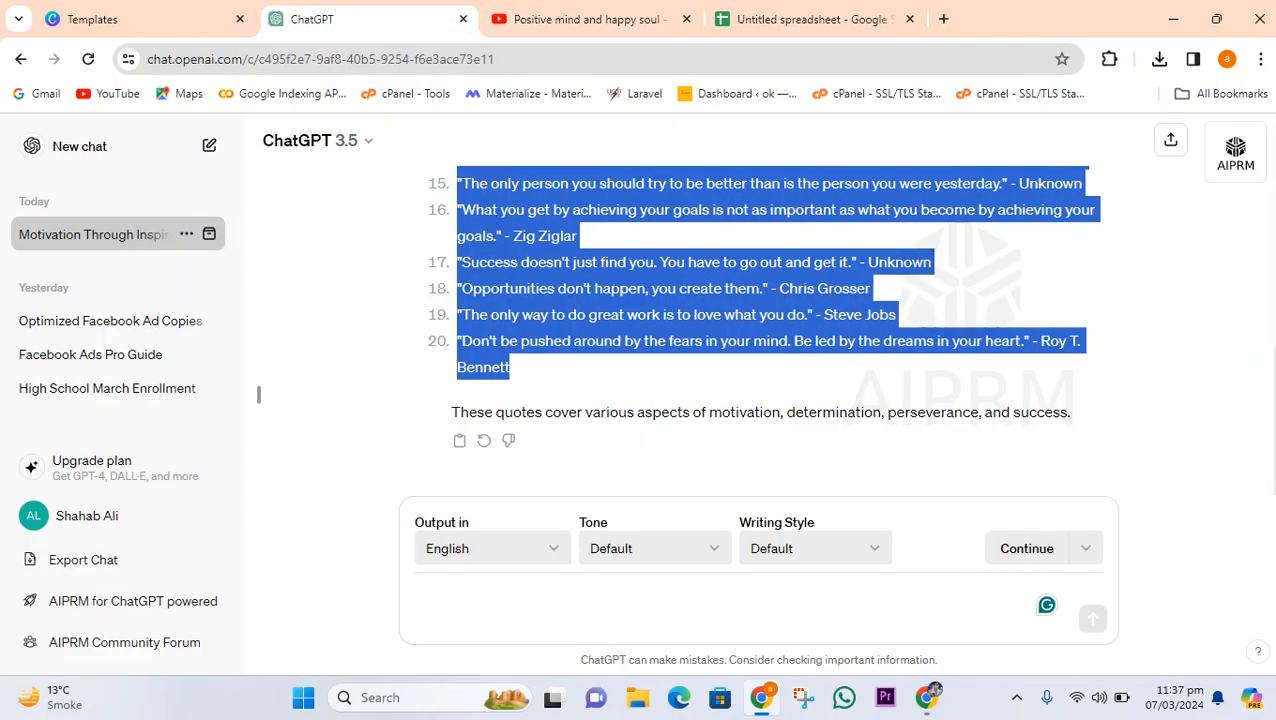
scroll(760, 330, "up", 8)
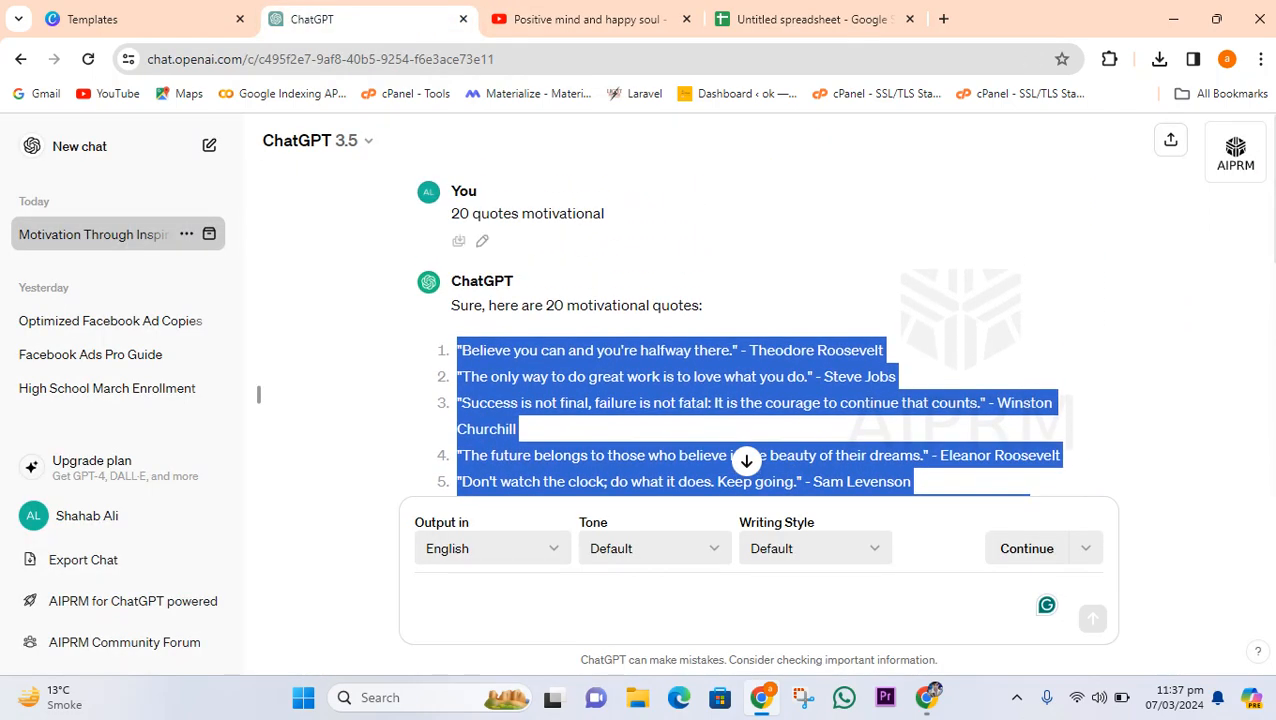
left_click_drag(606, 213, 451, 213)
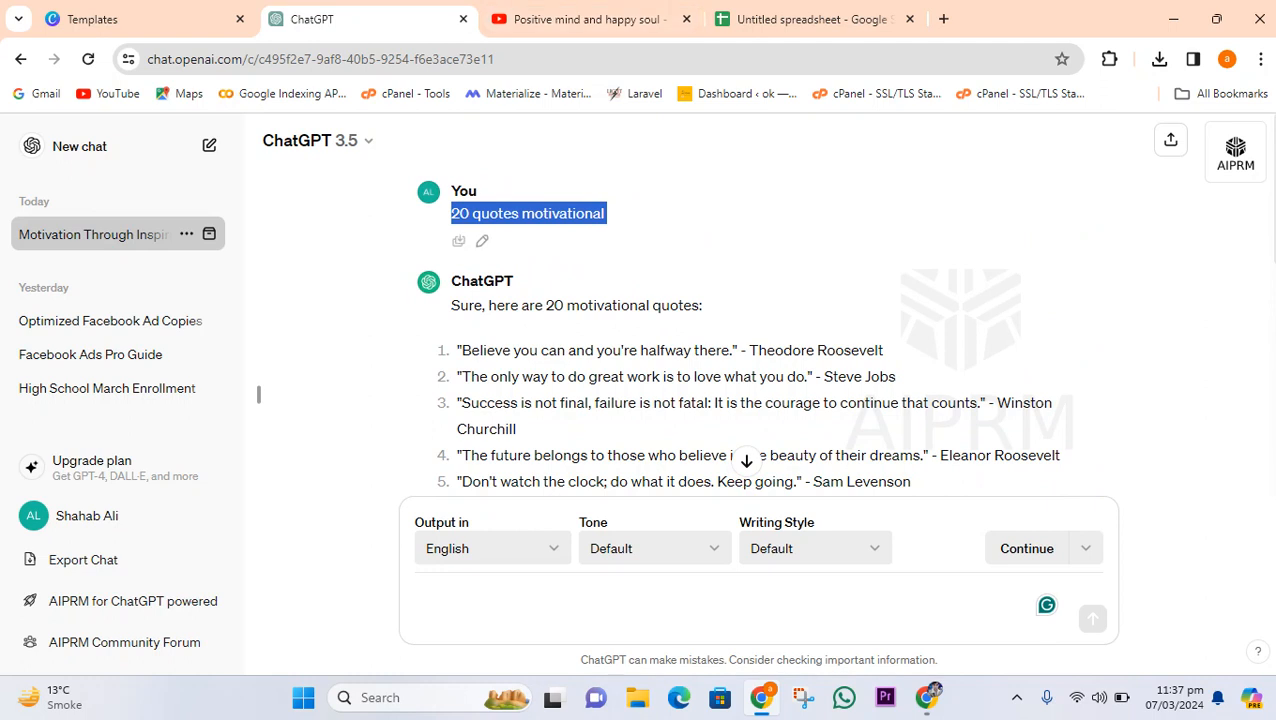
left_click(88, 59)
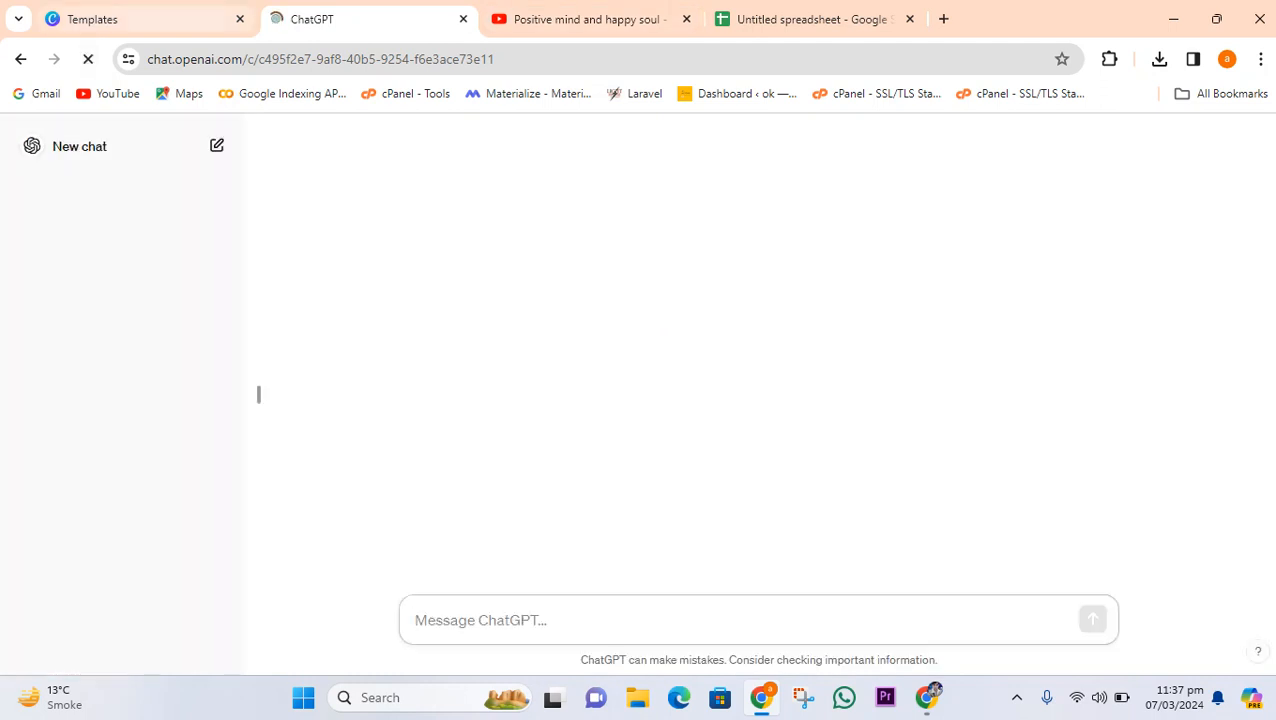
- Go back to Canva's templates, close the Beige Brown template preview, and look over the reels search results
left_click(148, 19)
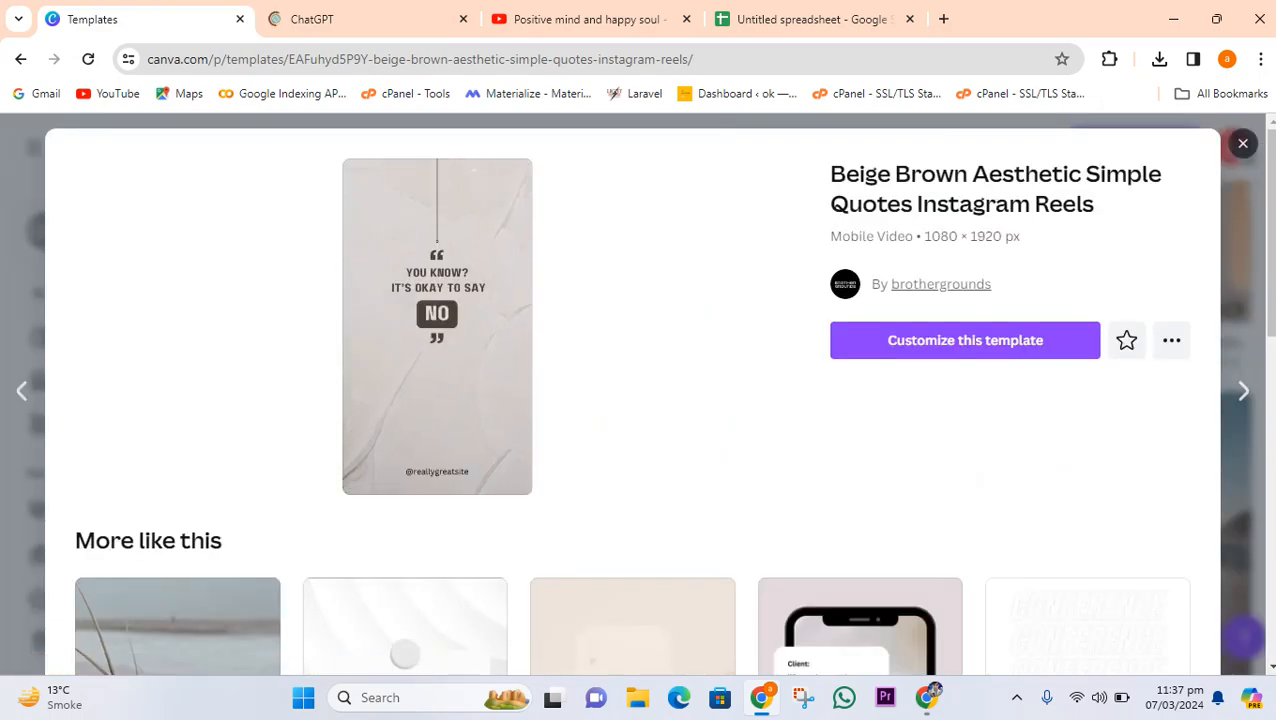
left_click(1242, 143)
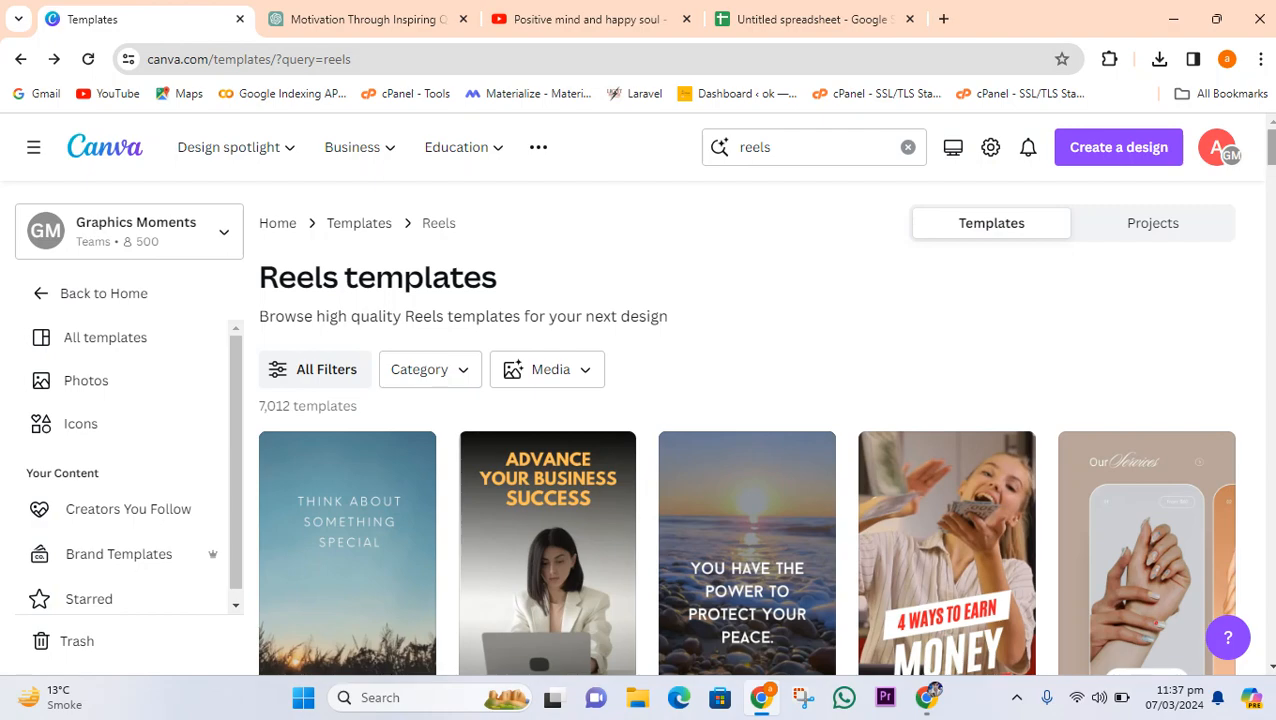
scroll(745, 430, "down", 6)
scroll(745, 430, "up", 7)
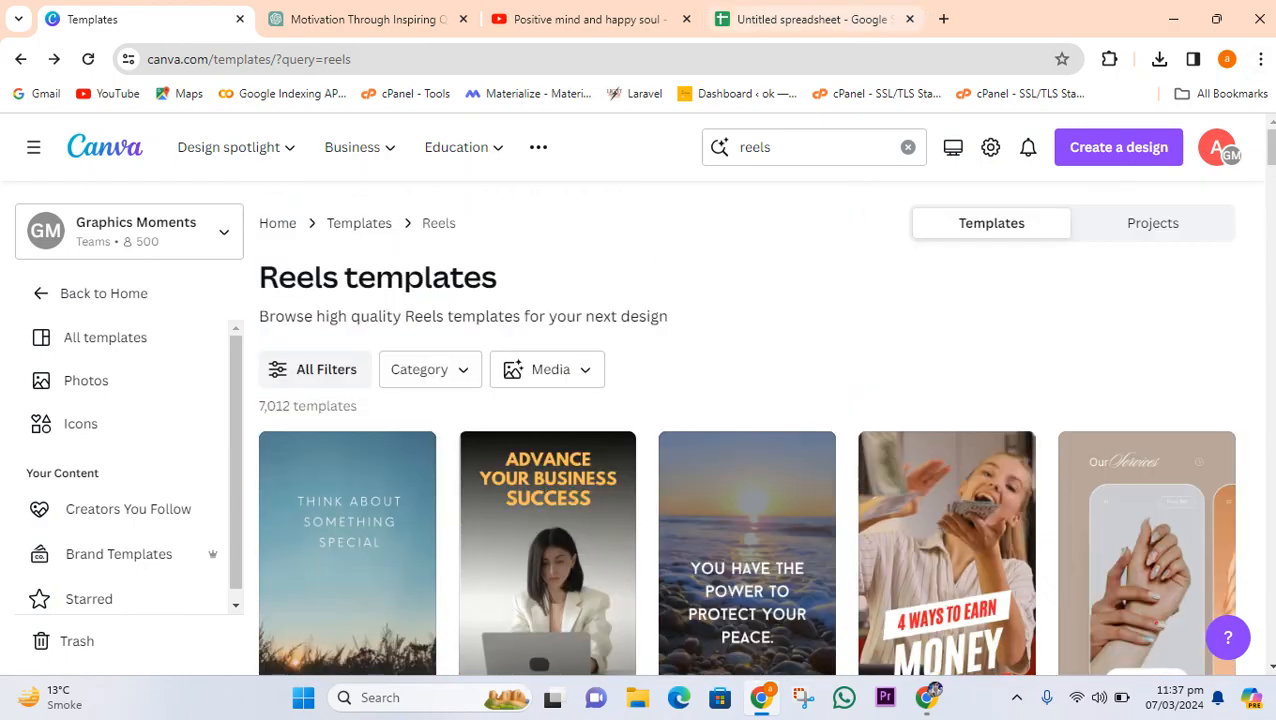
mouse_move(770, 6)
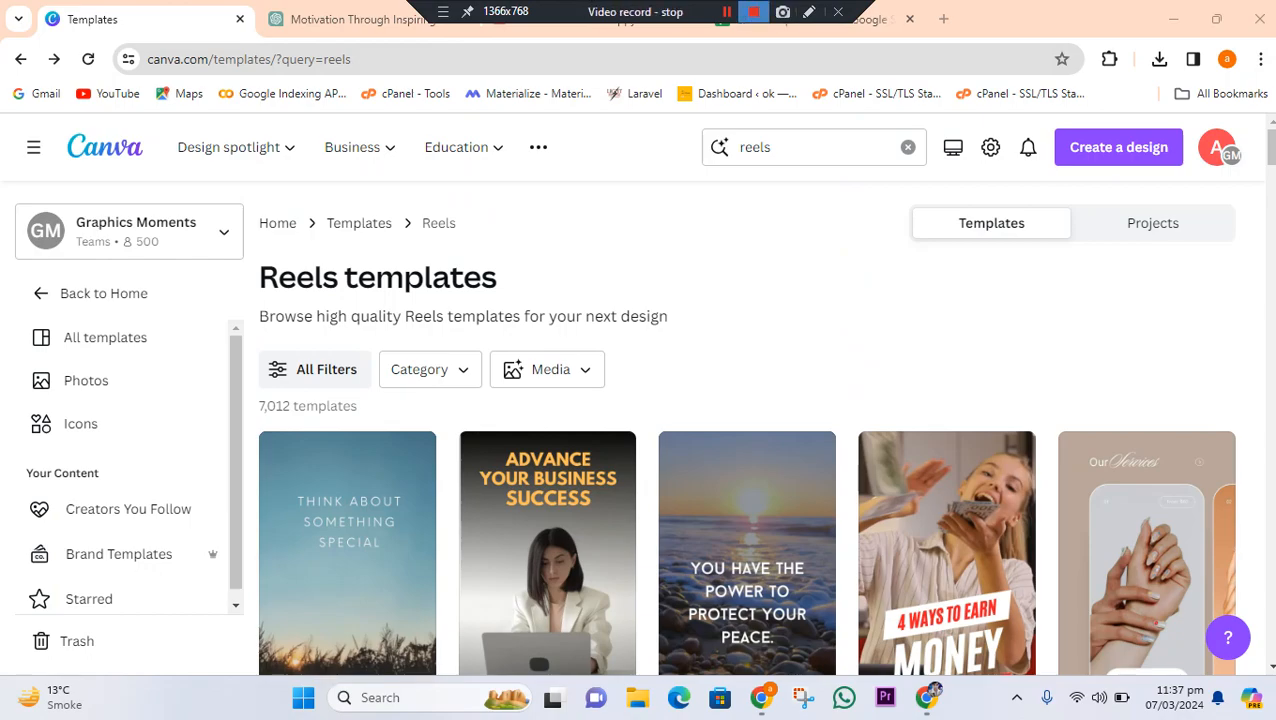